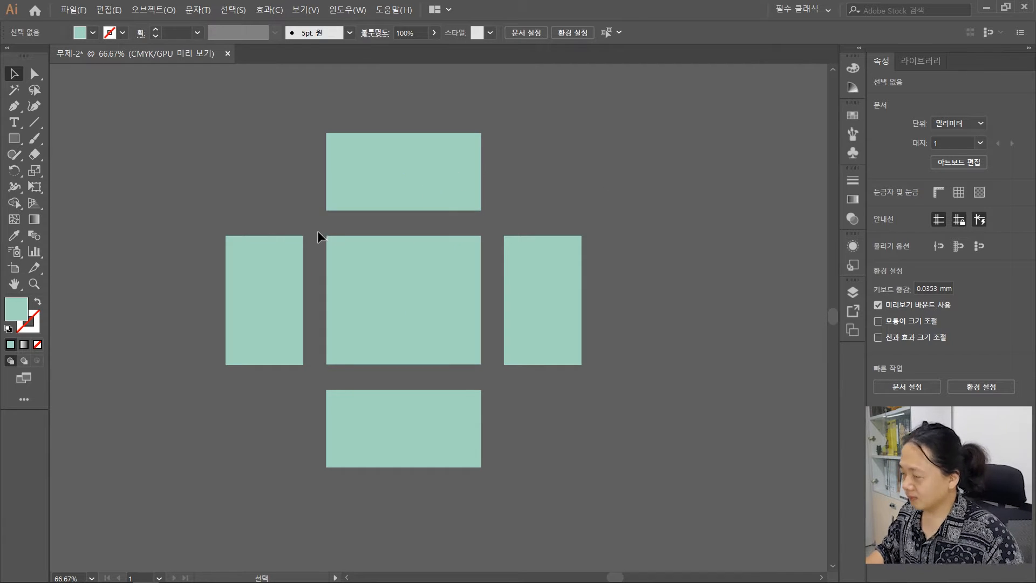
Step: Draw a small rectangle about 12.8 by 4.7 mm just below the upper panel, flush with its left edge
alt+scroll(347, 232, up, 1)
alt+scroll(363, 218, up, 1)
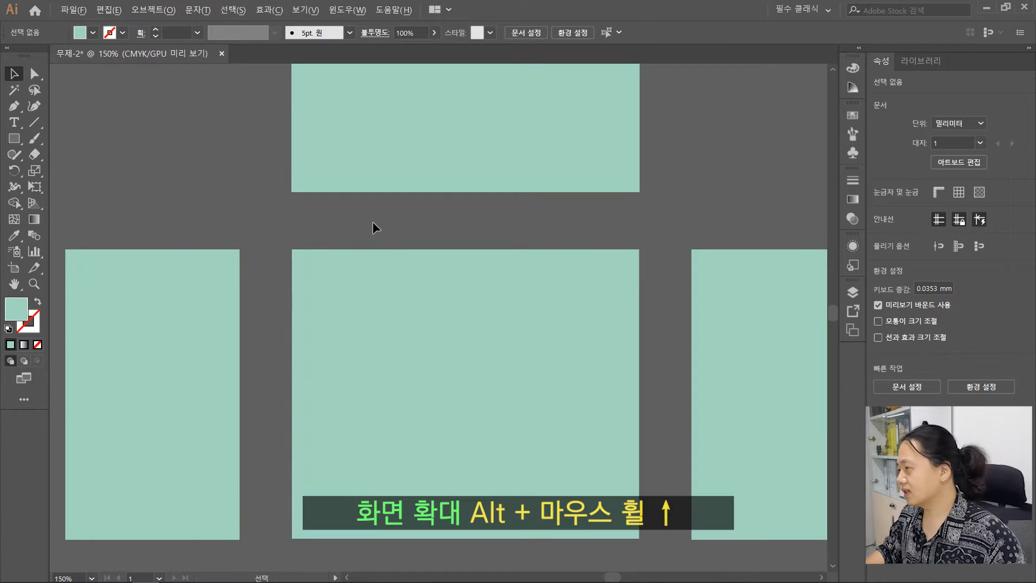
alt+scroll(372, 225, up, 1)
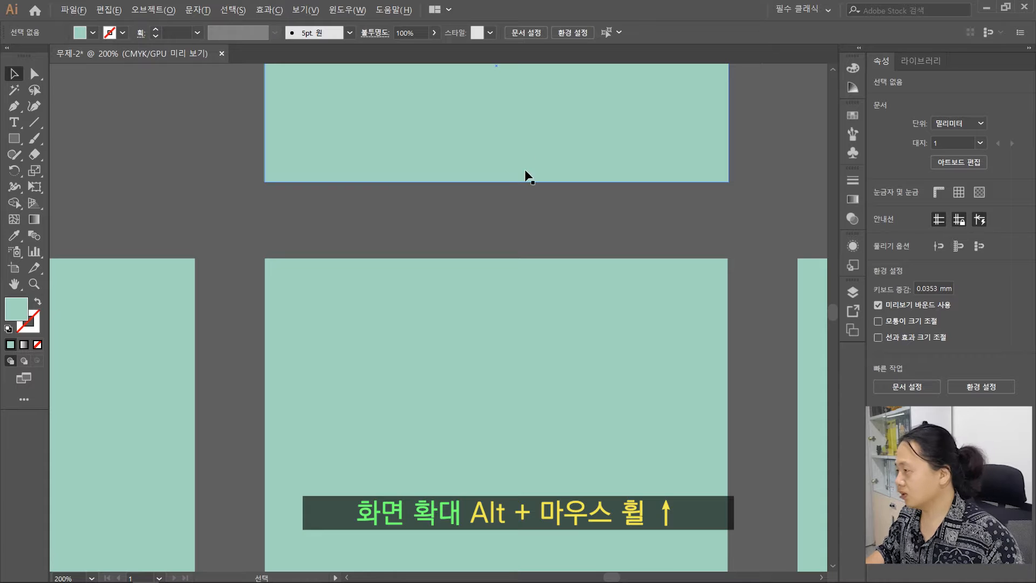
drag(576, 112, 519, 253)
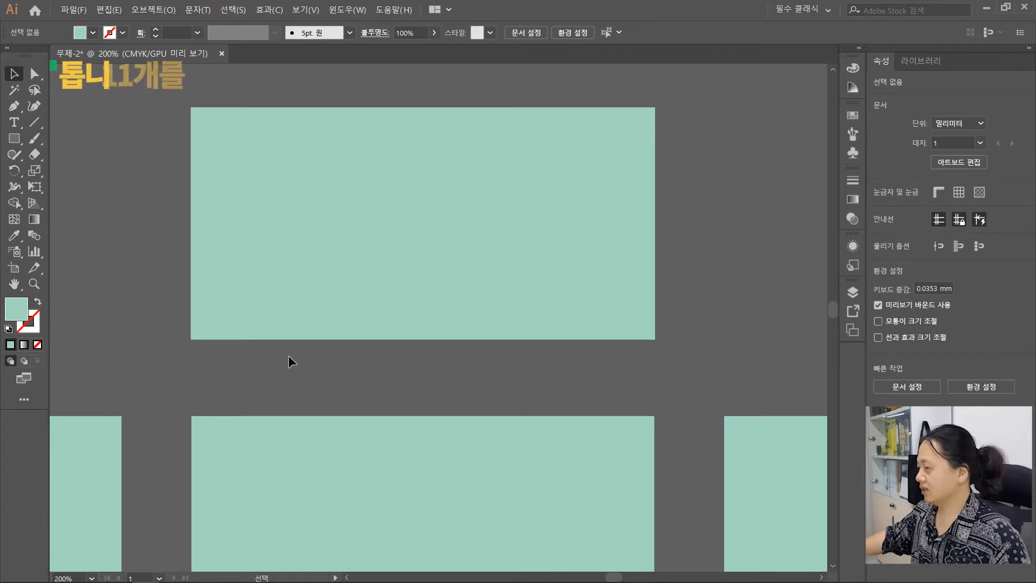
click(19, 141)
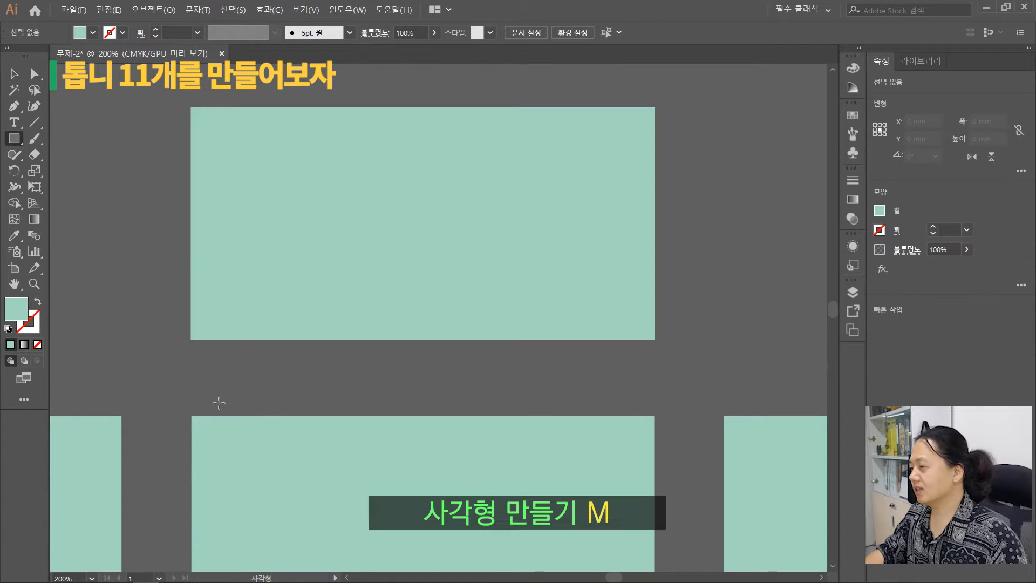
drag(191, 356, 241, 374)
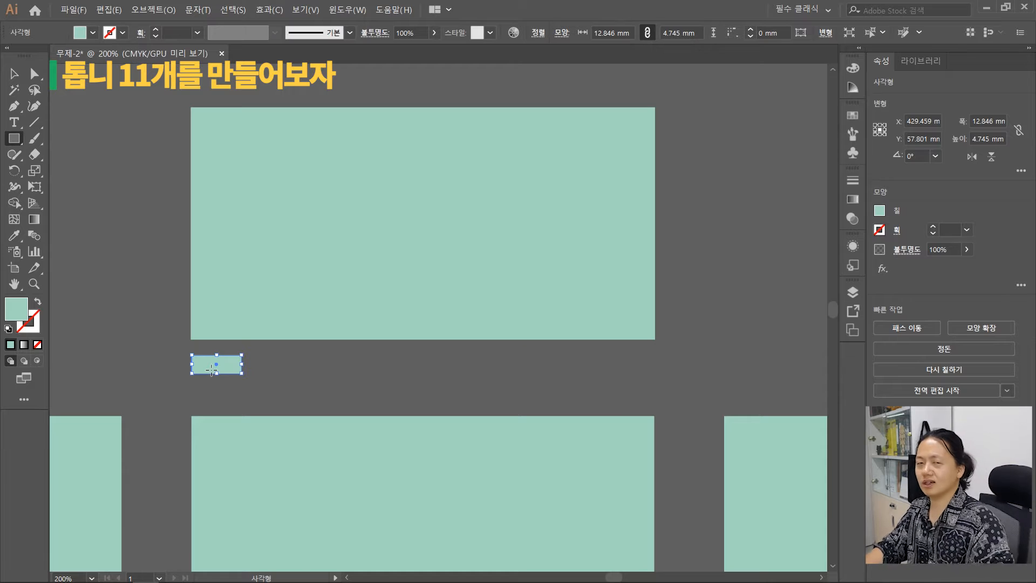
click(16, 74)
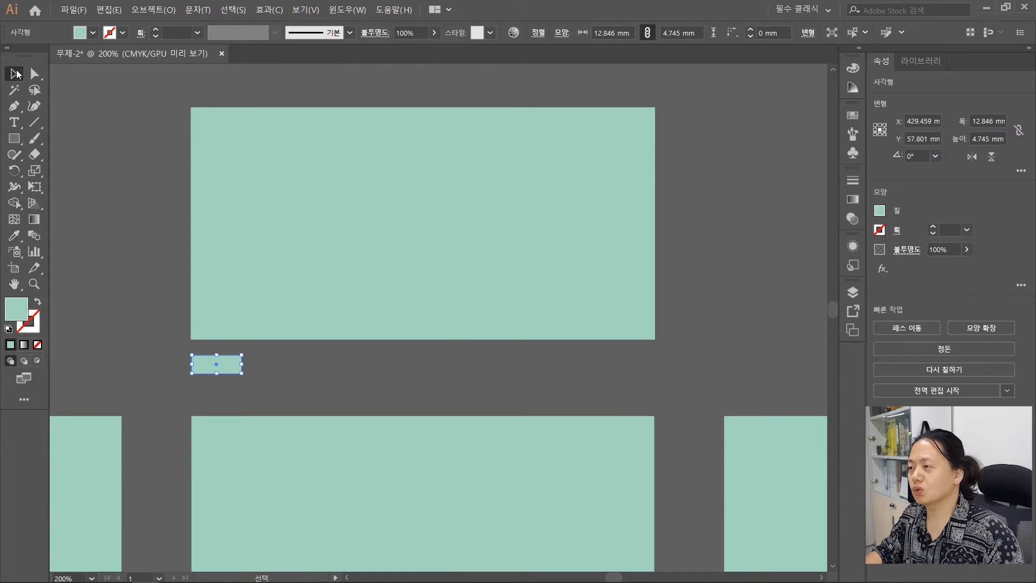
click(134, 249)
Step: Try duplicating the small rectangle against its own right edge without constraining the direction, and delete the copy
drag(354, 393, 308, 343)
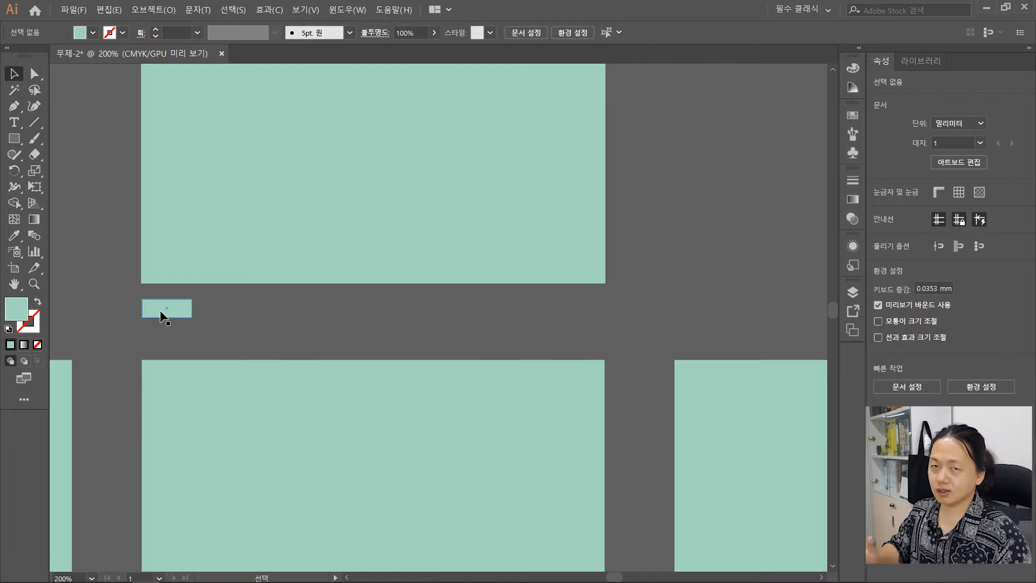
scroll(191, 294, up, 1)
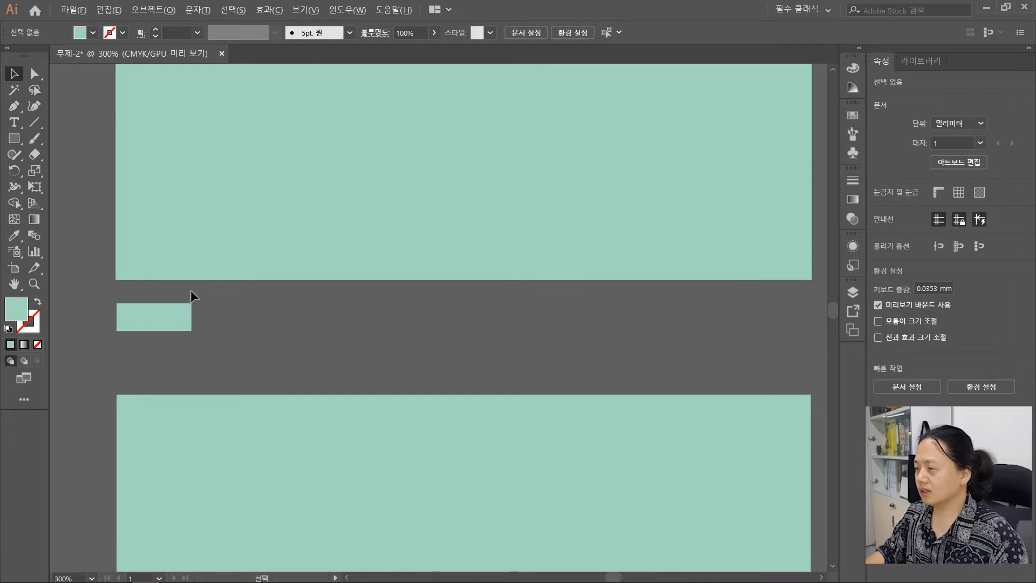
drag(265, 336, 277, 334)
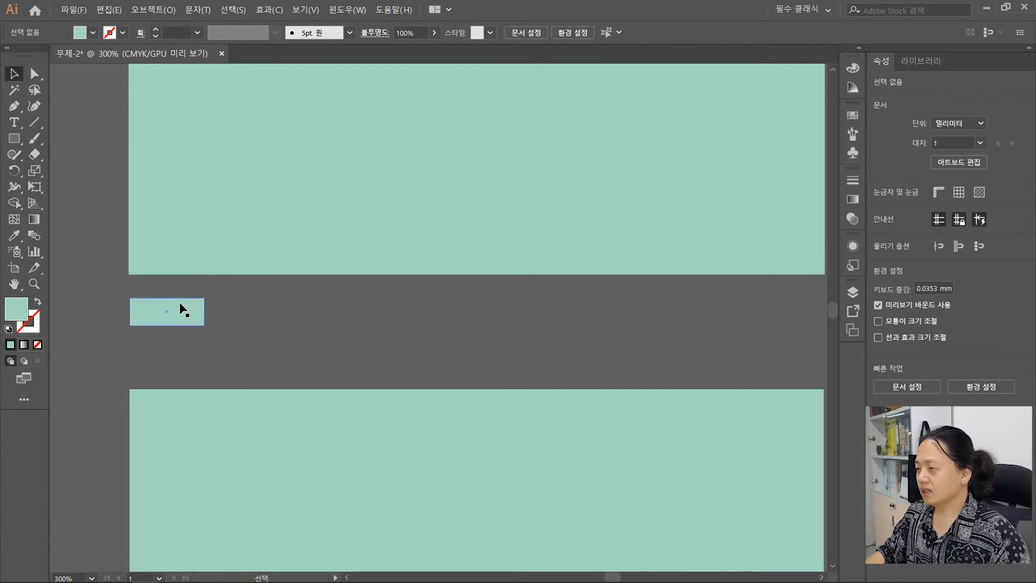
click(153, 316)
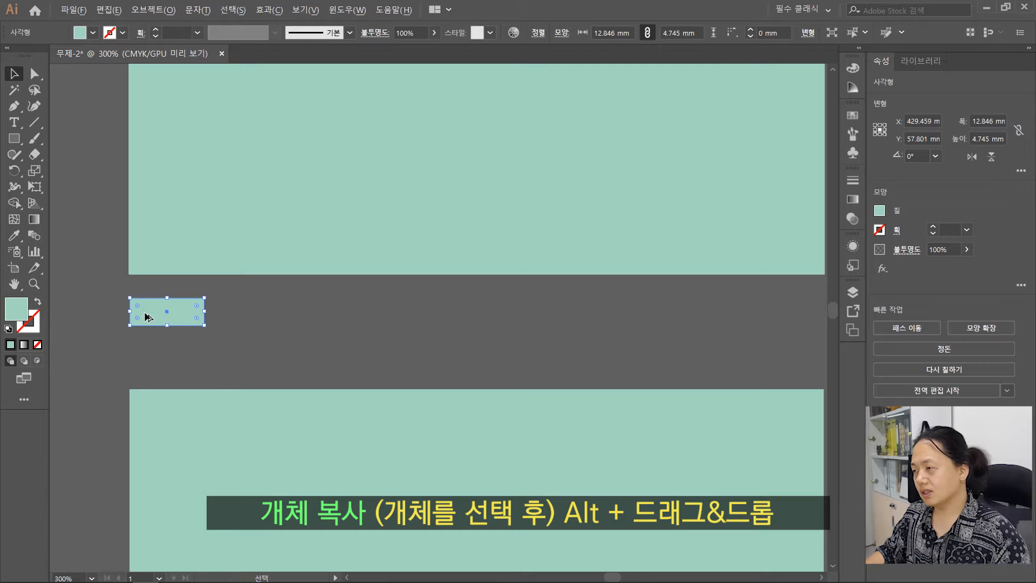
drag(146, 316, 220, 319)
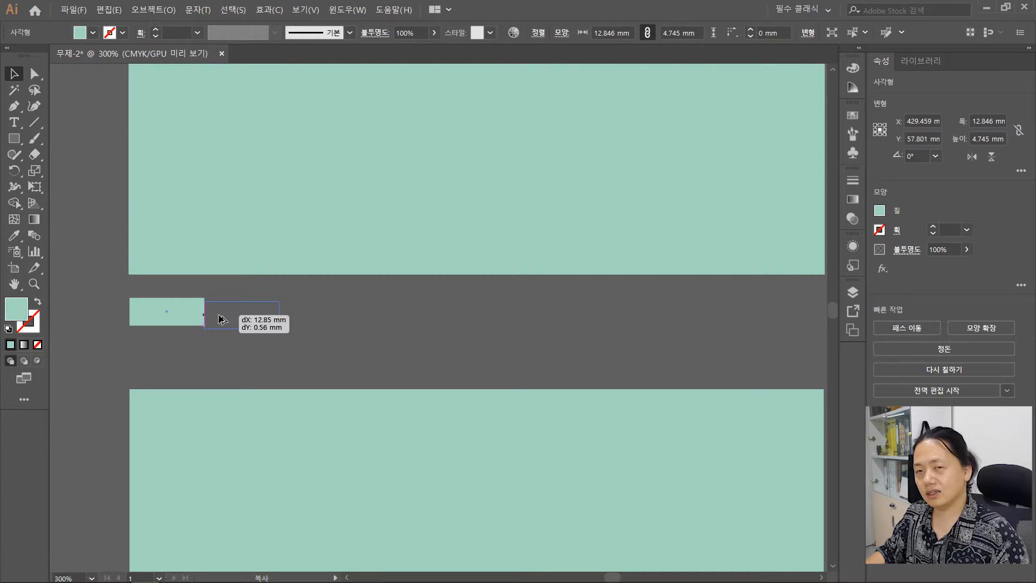
drag(219, 318, 218, 315)
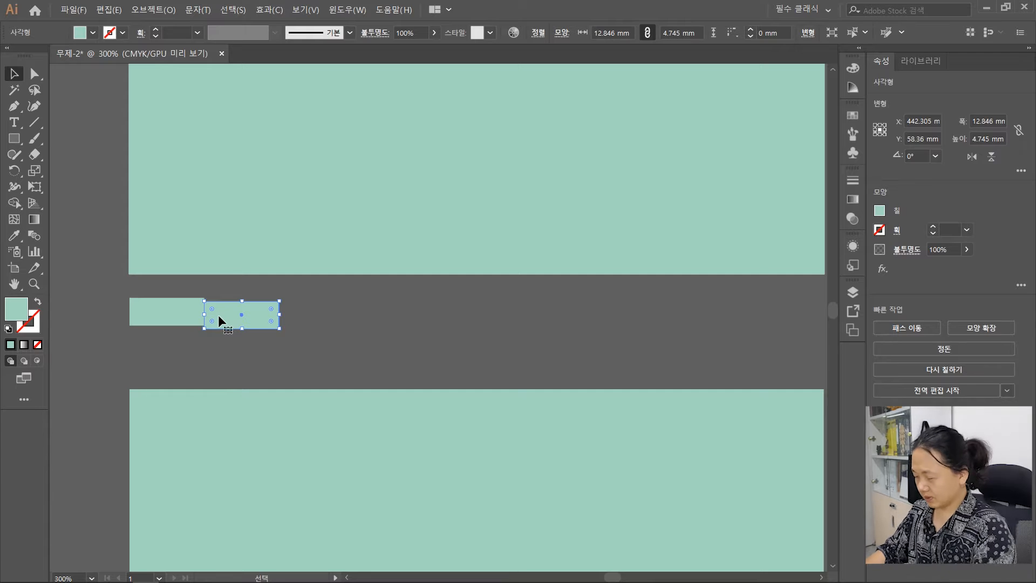
key(Delete)
Step: Try another unconstrained copy of the small rectangle, snap its left side to the original's right edge, and delete it
scroll(206, 325, up, 6)
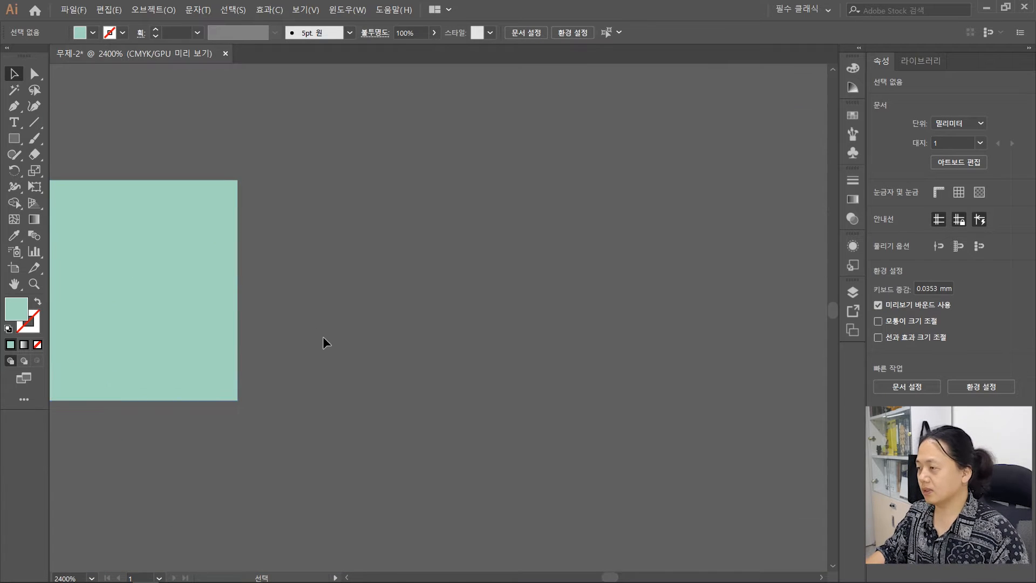
drag(323, 335, 653, 349)
scroll(529, 377, down, 2)
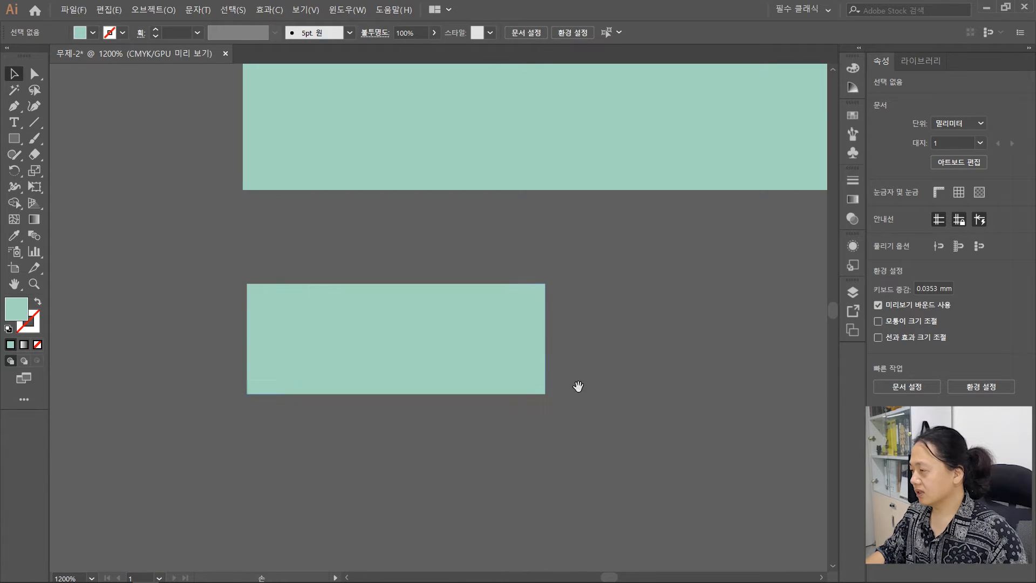
drag(577, 387, 422, 340)
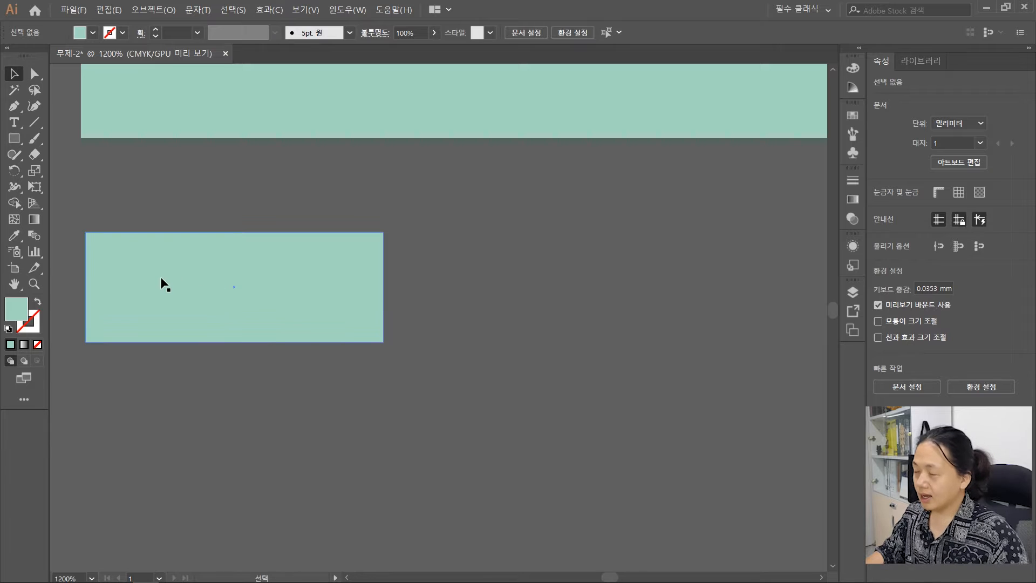
drag(102, 286, 399, 307)
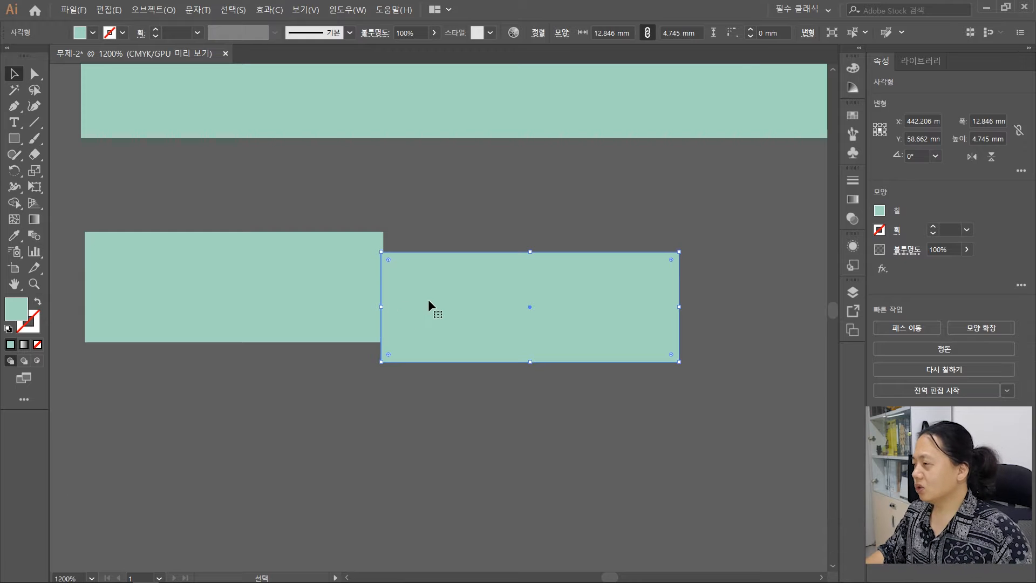
mouse_move(429, 301)
mouse_down()
mouse_move(493, 315)
mouse_move(445, 309)
mouse_up()
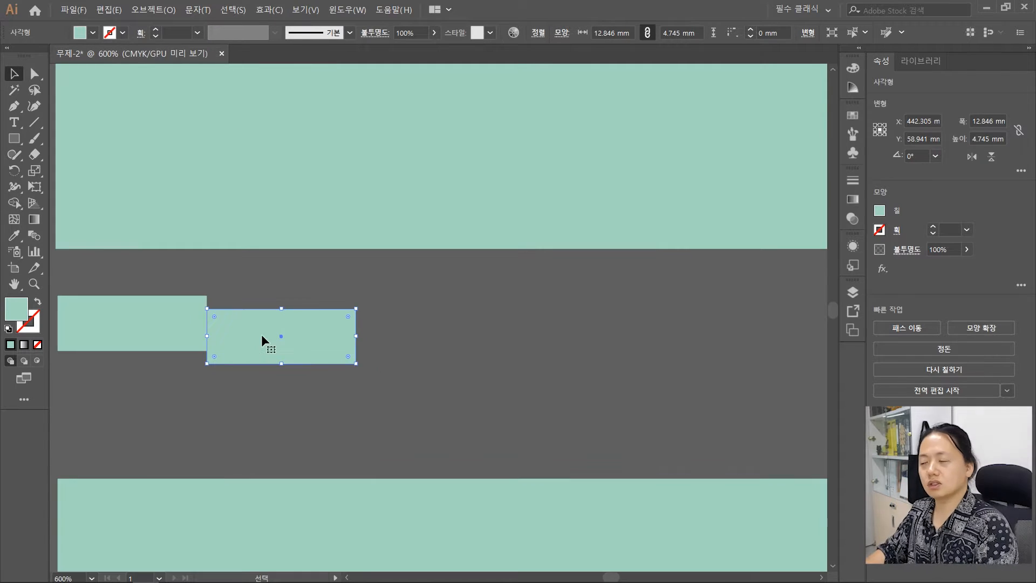
key(Delete)
Step: Duplicate the small rectangle strictly horizontally by 12.85 mm so the copy abuts the original's right edge
drag(235, 403, 273, 375)
click(104, 294)
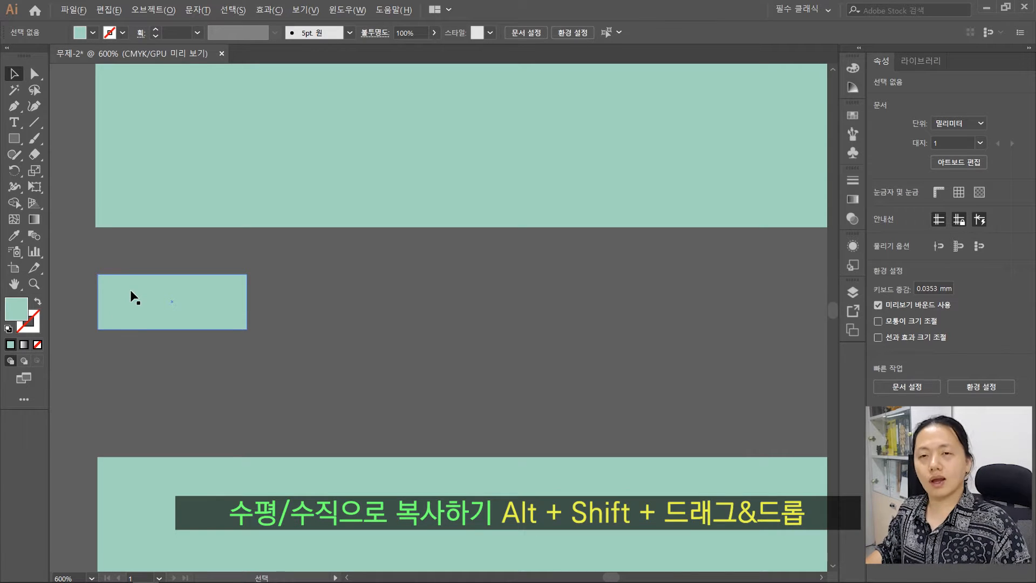
key(shift)
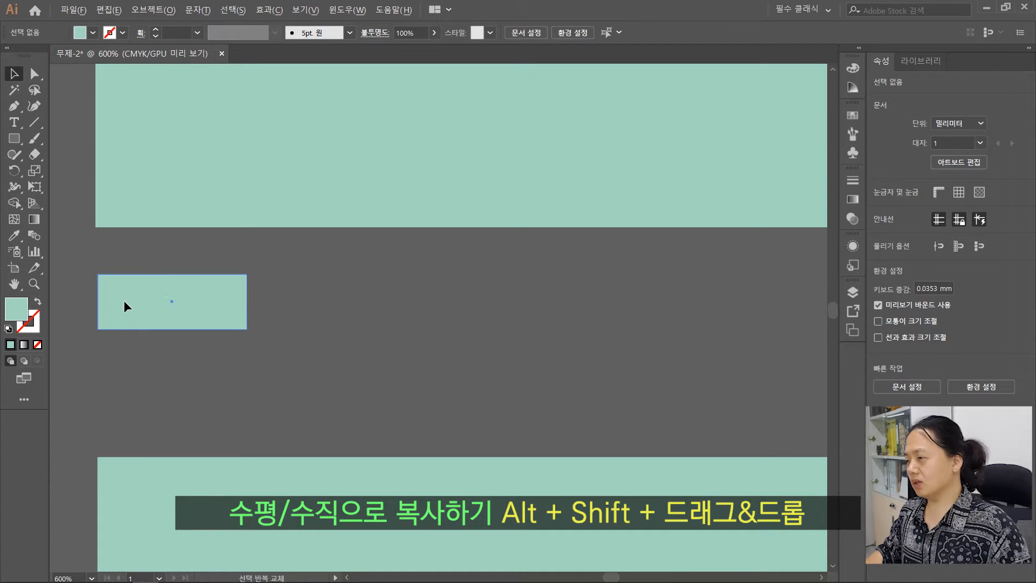
drag(124, 301, 272, 308)
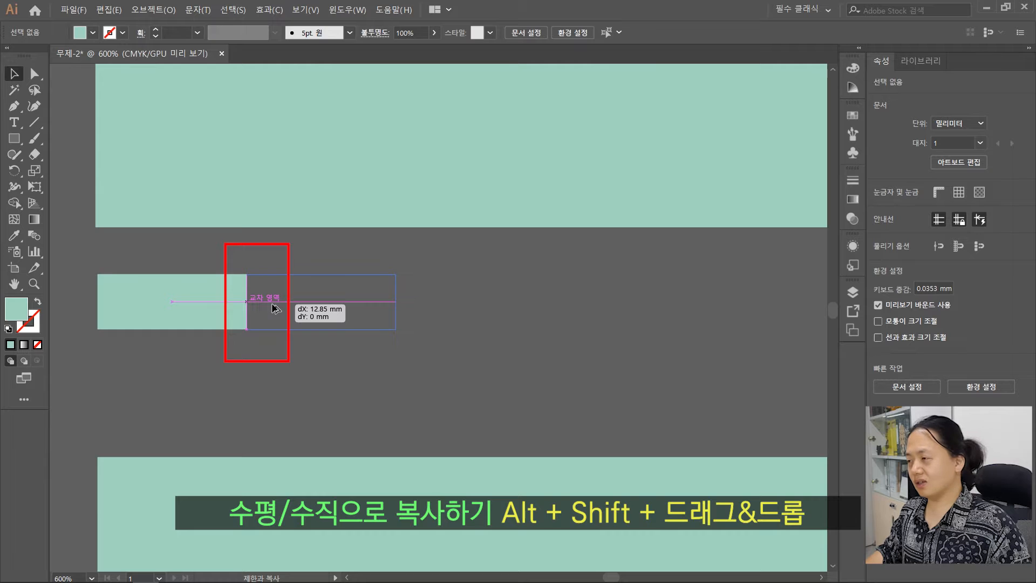
drag(272, 308, 271, 305)
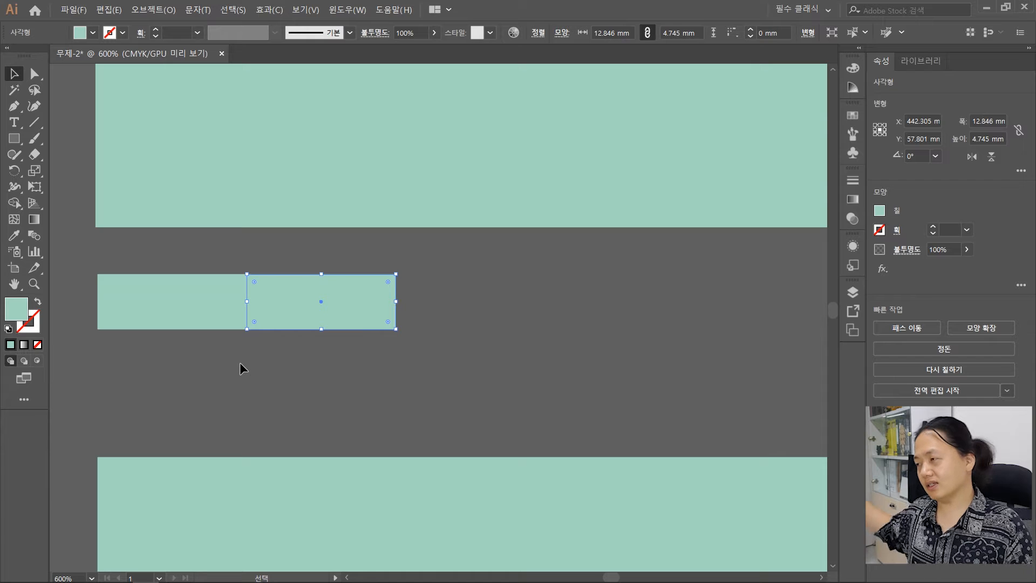
Step: Repeat the horizontal duplication several times to extend the row of small rectangles to the right beneath the upper panel
scroll(308, 368, down, 1)
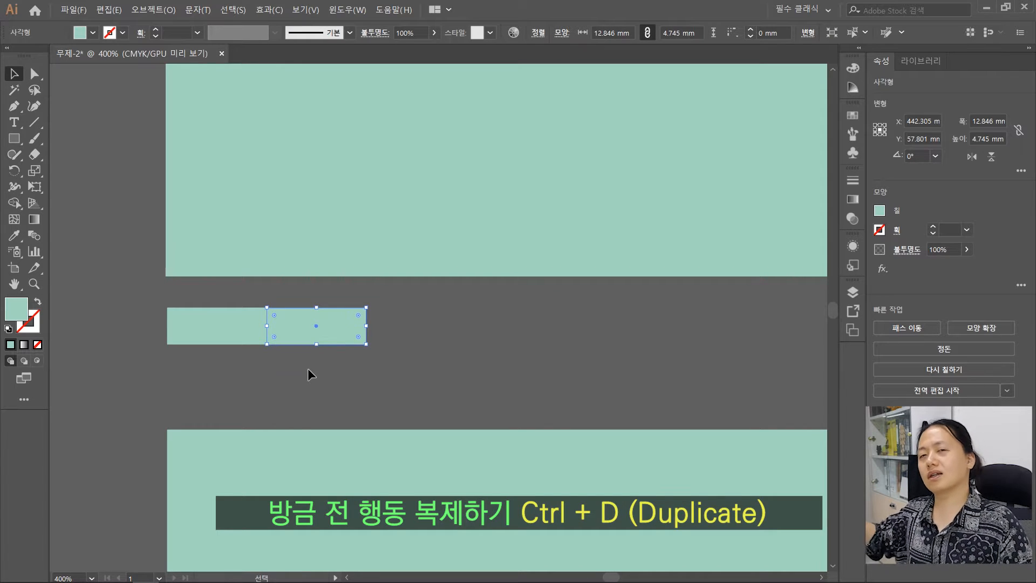
key(ctrl)
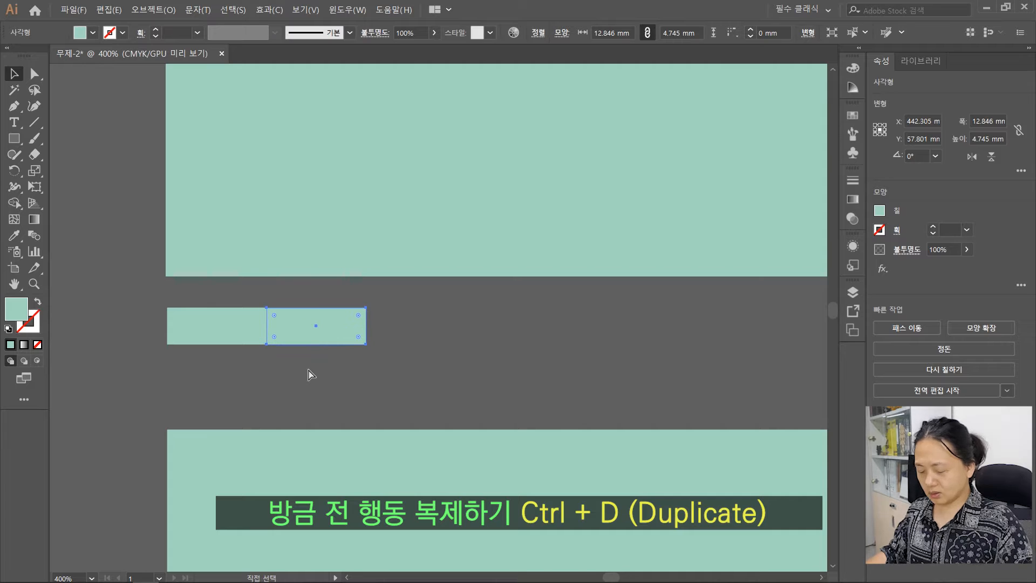
key(ctrl+d)
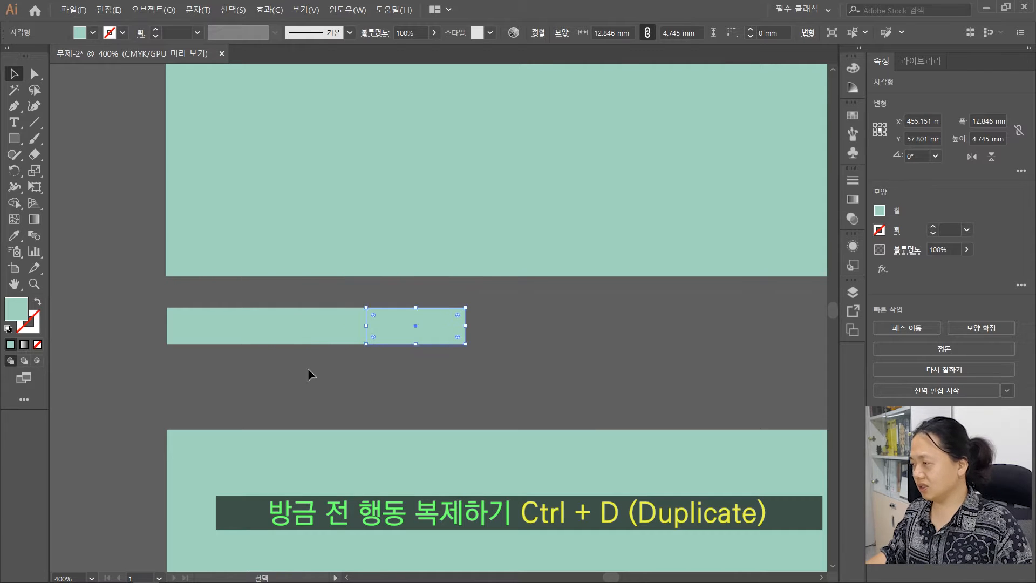
key(ctrl+d)
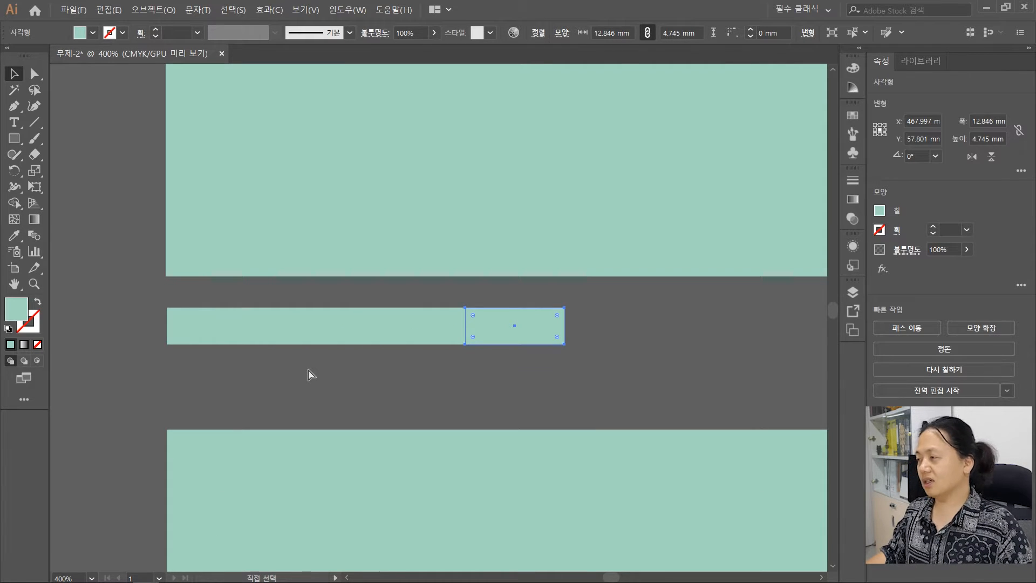
key(ctrl+d)
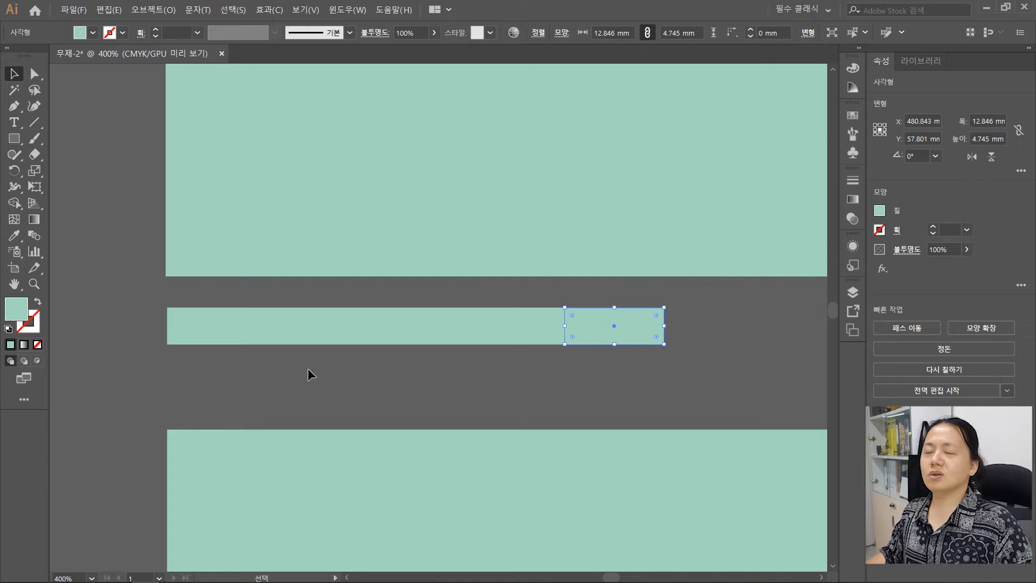
key(ctrl)
key(ctrl+d)
key(ctrl+d)
key(ctrl+d)
key(ctrl+d)
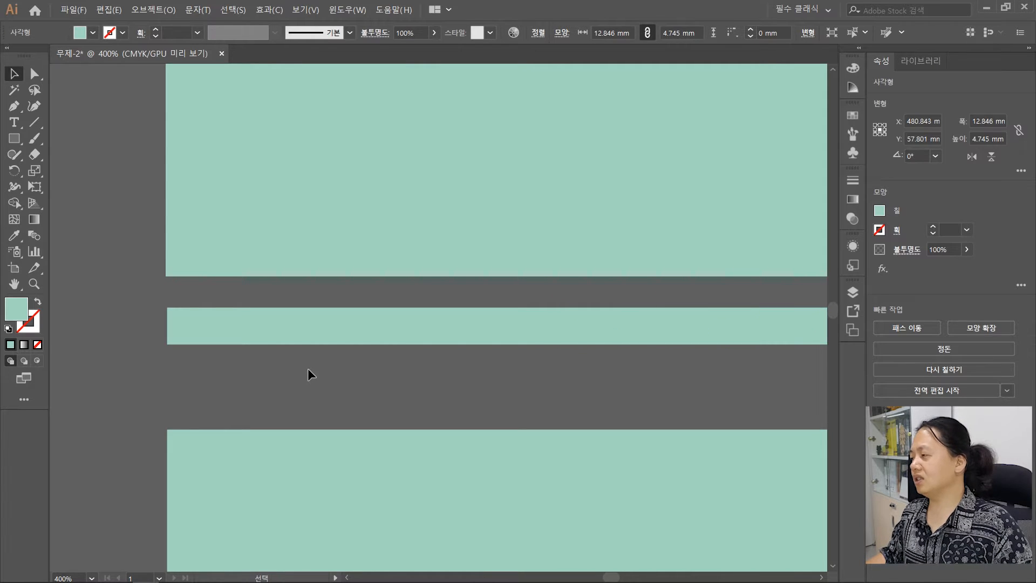
scroll(432, 404, down, 3)
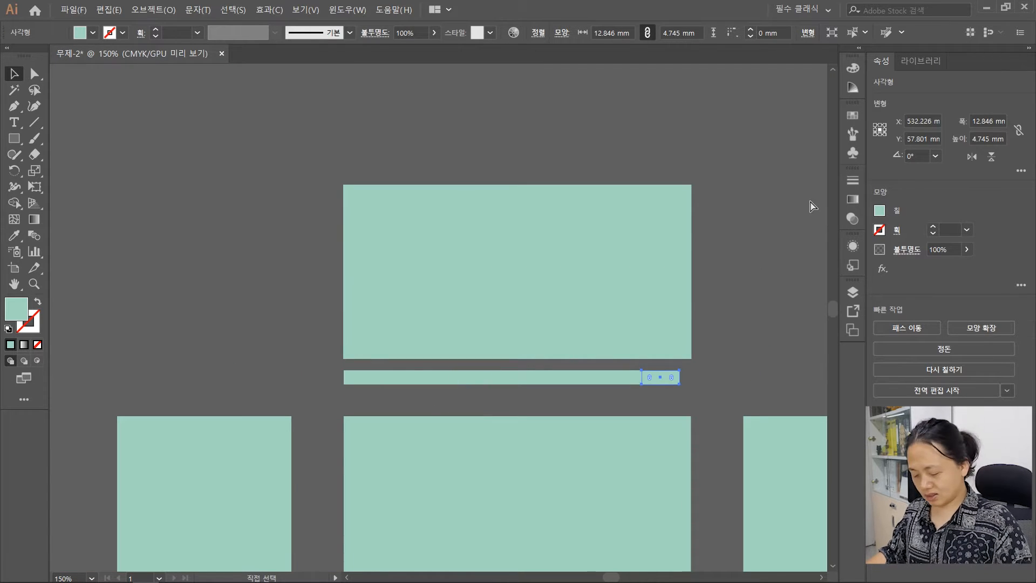
key(ctrl+d)
Step: Undo the repeated duplications until only the original small rectangle and its first copy remain
key(ctrl+z)
key(ctrl+z)
key(ctrl+z)
key(ctrl+z)
key(ctrl+z)
key(ctrl+z)
key(ctrl+z)
key(ctrl+z)
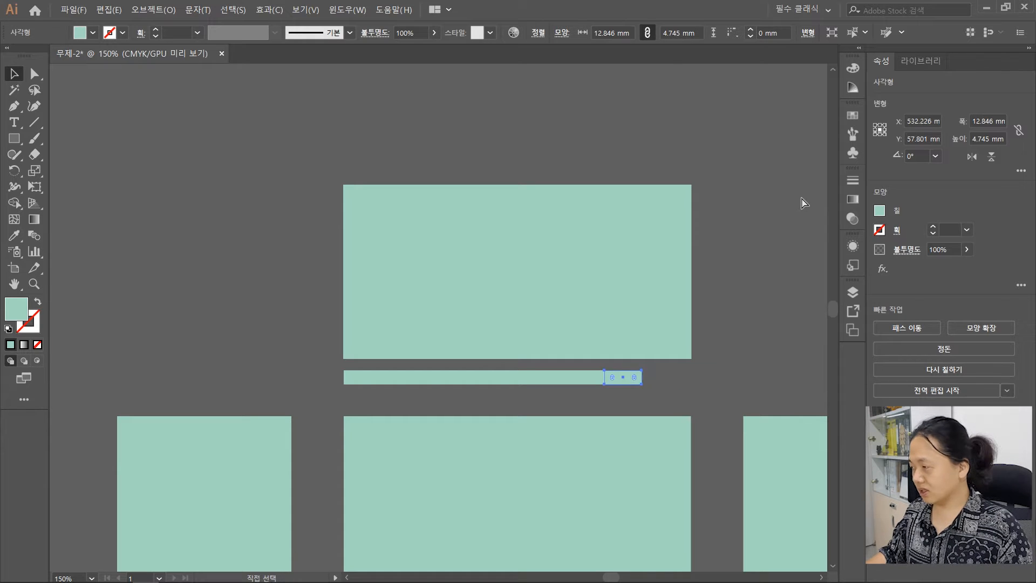
key(ctrl+z)
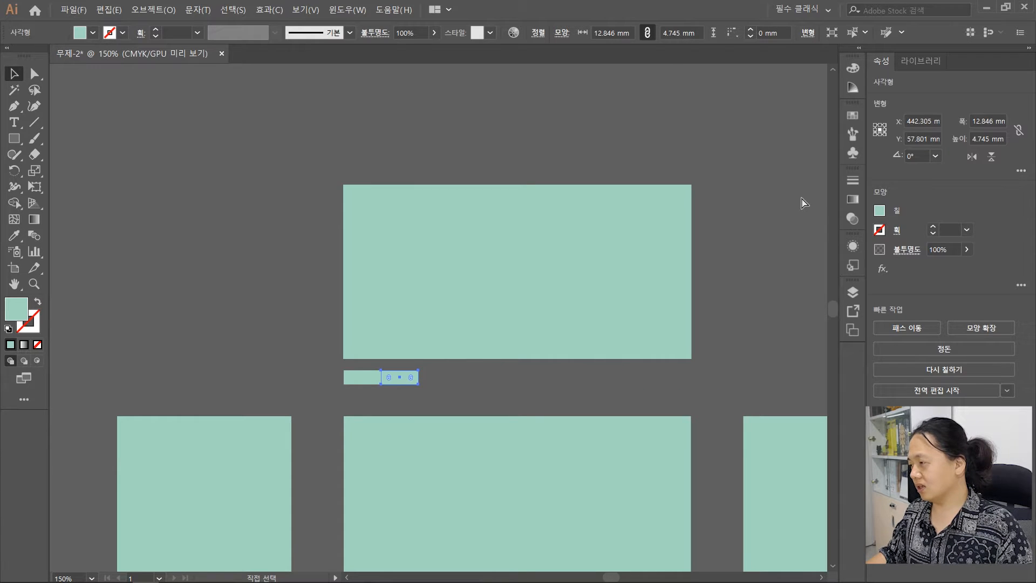
Step: Repeat the last horizontal duplication nine times to make a continuous row of eleven small rectangles
key(ctrl+d)
key(ctrl+d)
key(ctrl+d)
key(ctrl+d)
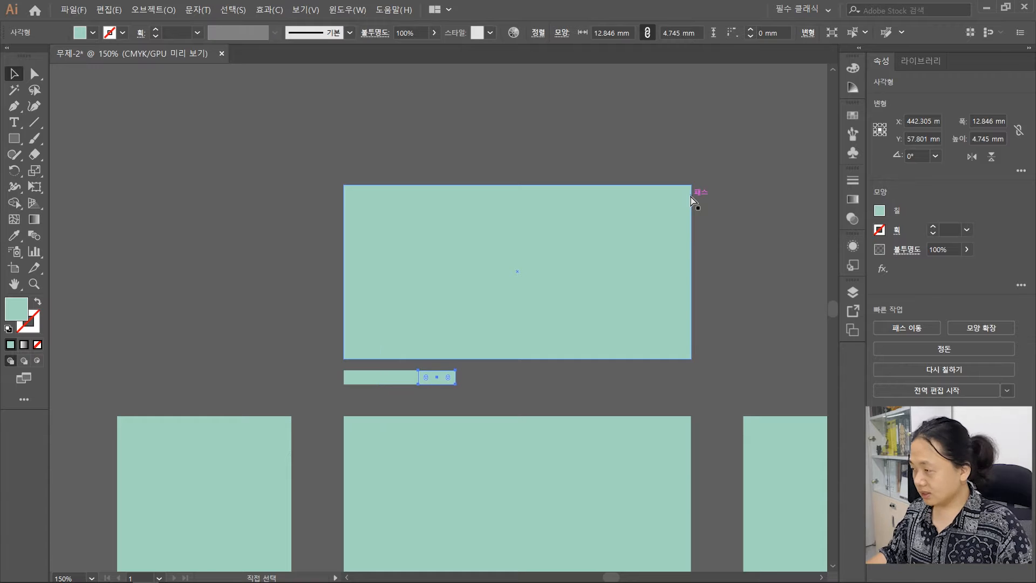
key(ctrl+d)
key(ctrl+d)
key(ctrl+d)
key(ctrl+d)
key(ctrl+d)
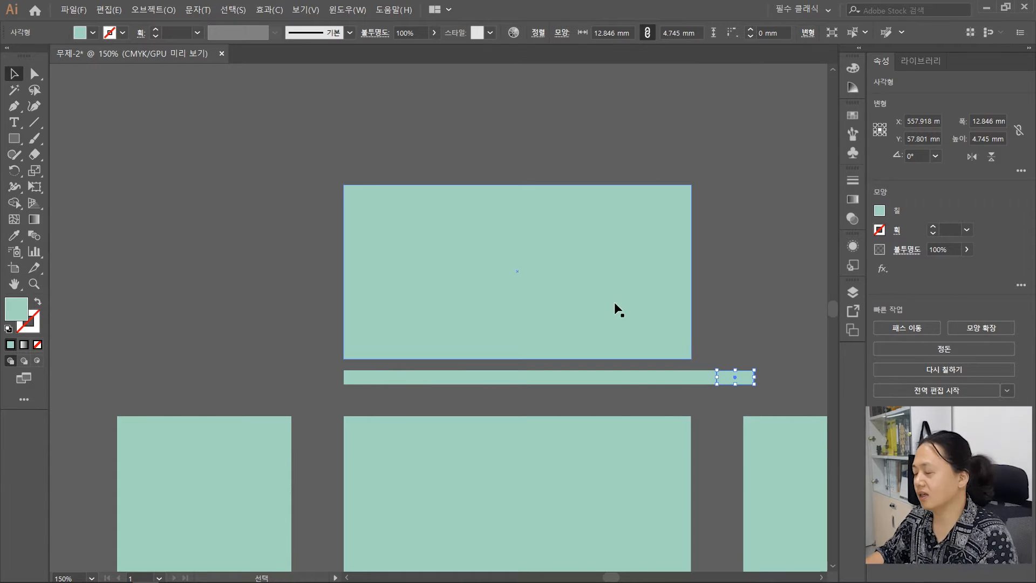
Step: Select all eleven small rectangles and stretch them downward together to a height of about 8.5 mm
click(268, 245)
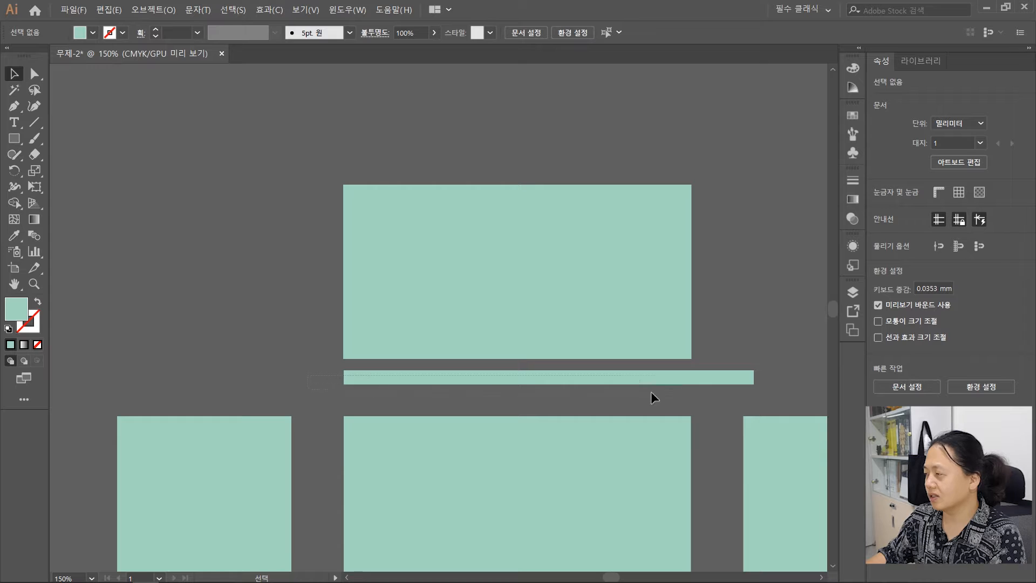
drag(791, 392, 791, 392)
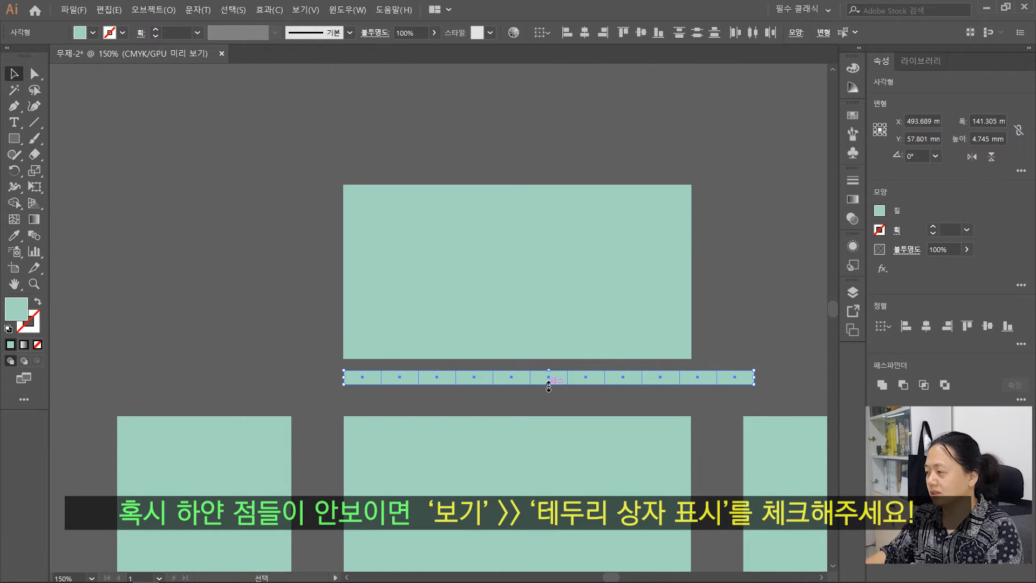
mouse_move(548, 385)
mouse_down()
mouse_move(551, 420)
mouse_move(550, 394)
mouse_up()
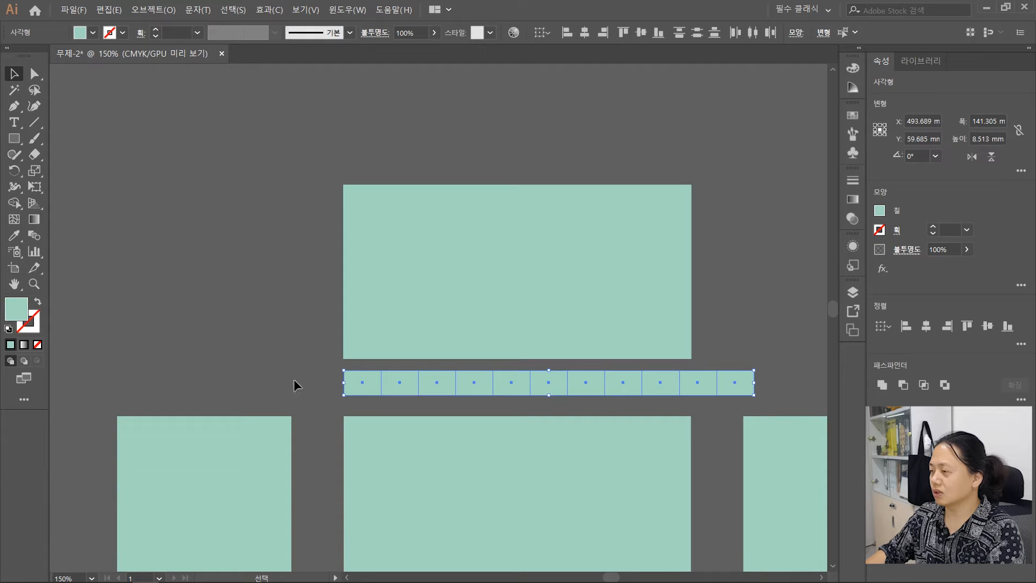
Step: Narrow the row of eleven rectangles to about 134 mm and move it just below the upper panel, flush with its left edge
drag(346, 384, 370, 382)
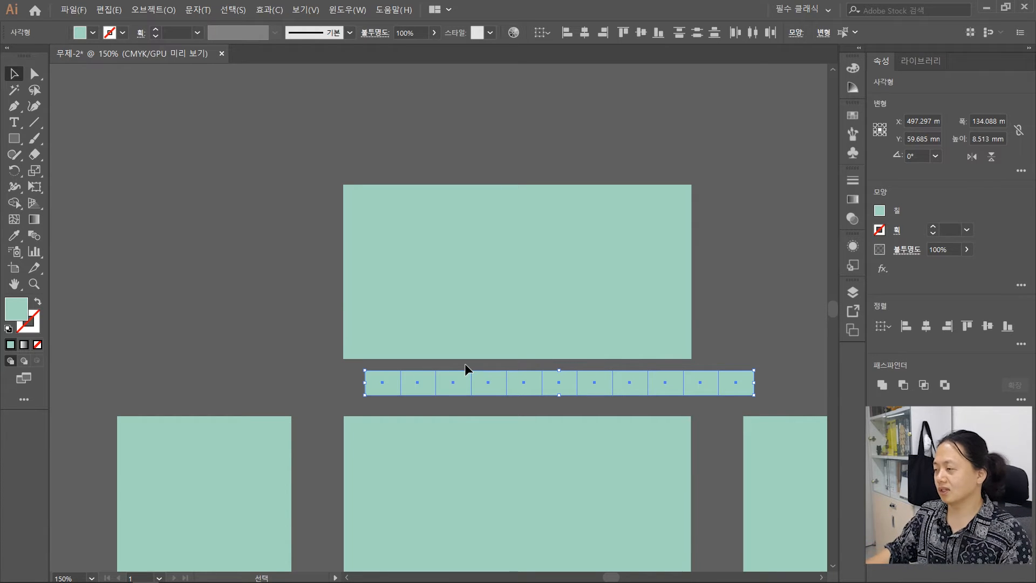
scroll(496, 410, up, 3)
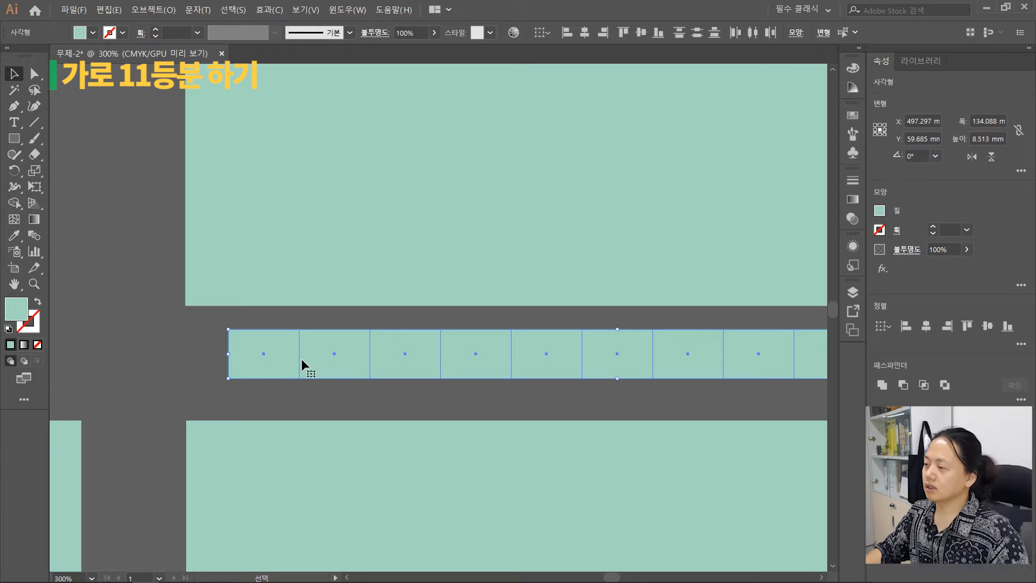
drag(319, 367, 275, 350)
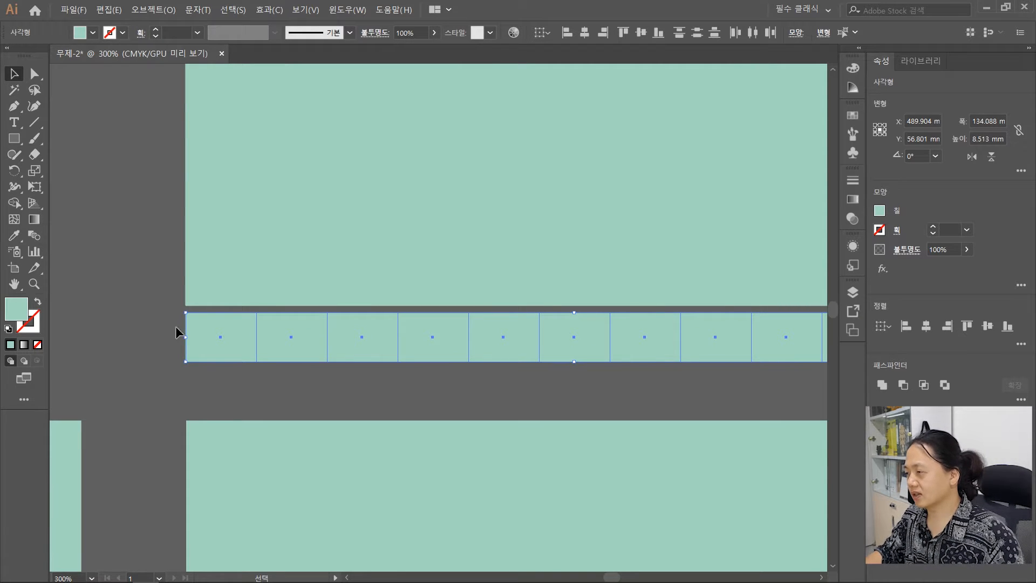
scroll(384, 341, down, 2)
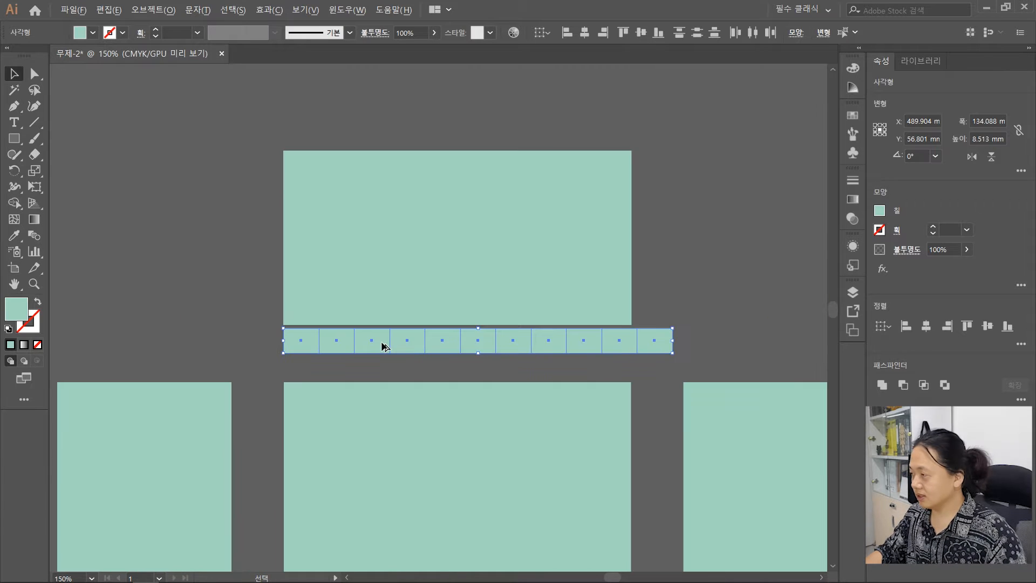
Step: Narrow the row of eleven rectangles from its right end to 120 mm, matching the upper panel's width
scroll(459, 306, up, 4)
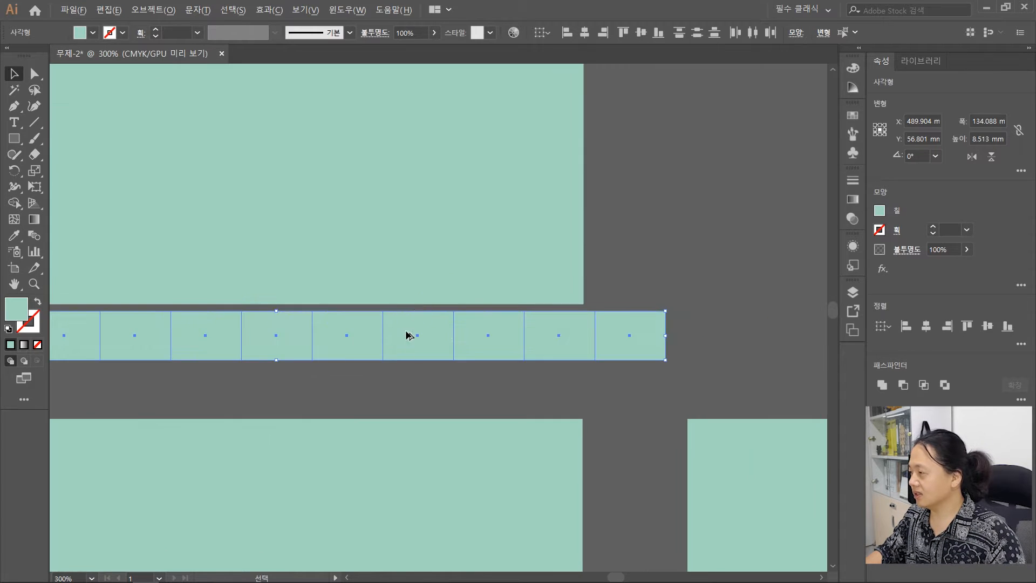
drag(444, 358, 498, 370)
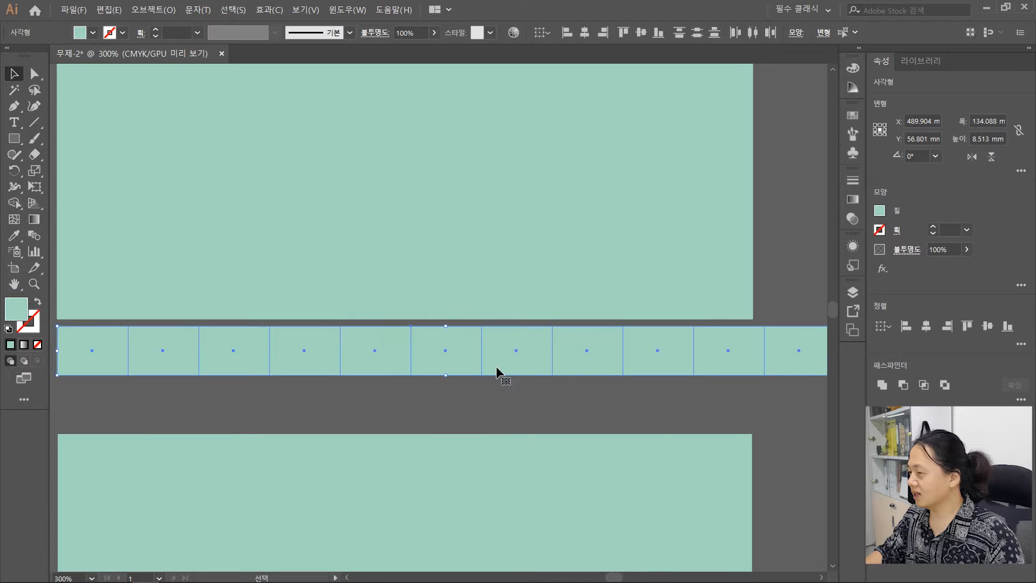
scroll(497, 371, down, 1)
drag(522, 409, 503, 365)
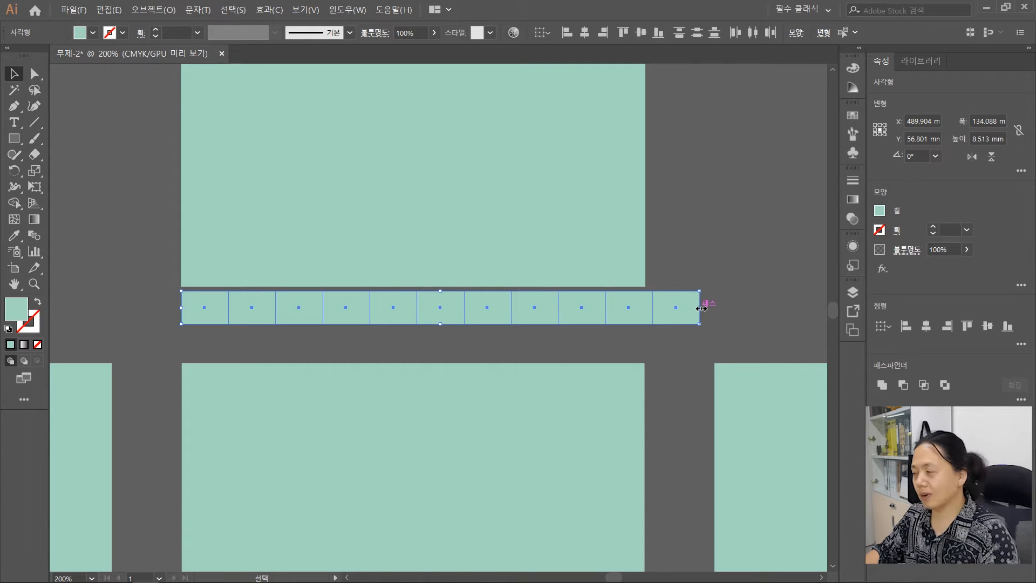
drag(701, 308, 646, 311)
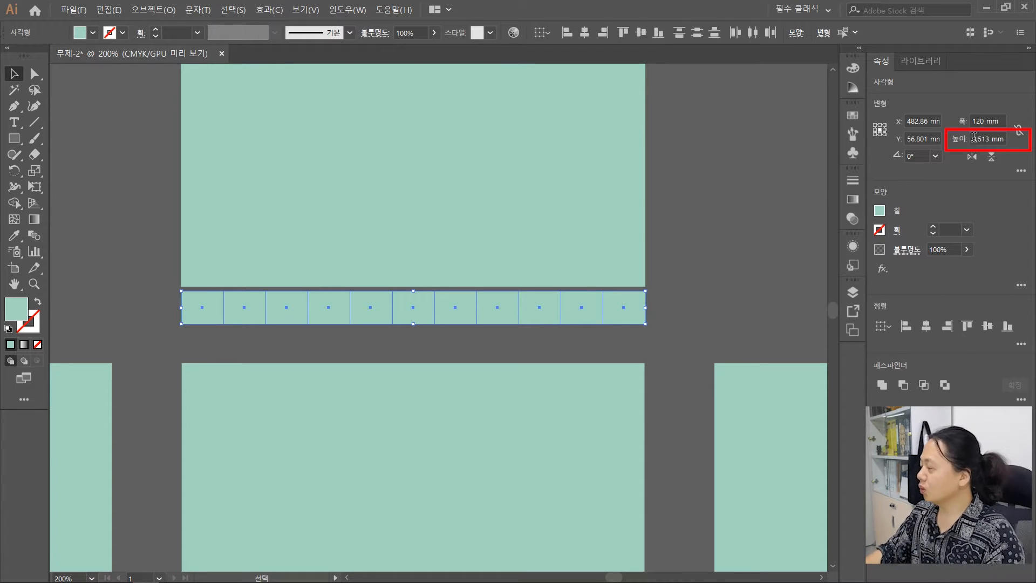
Step: Set the height of the eleven-rectangle row to 2.7 mm
click(992, 139)
double_click(988, 139)
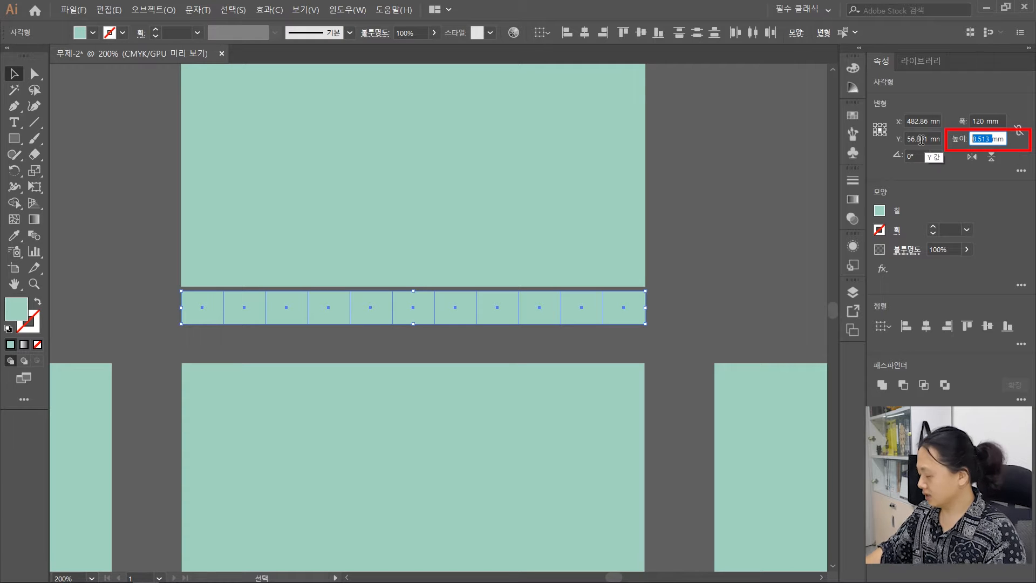
text(2.7)
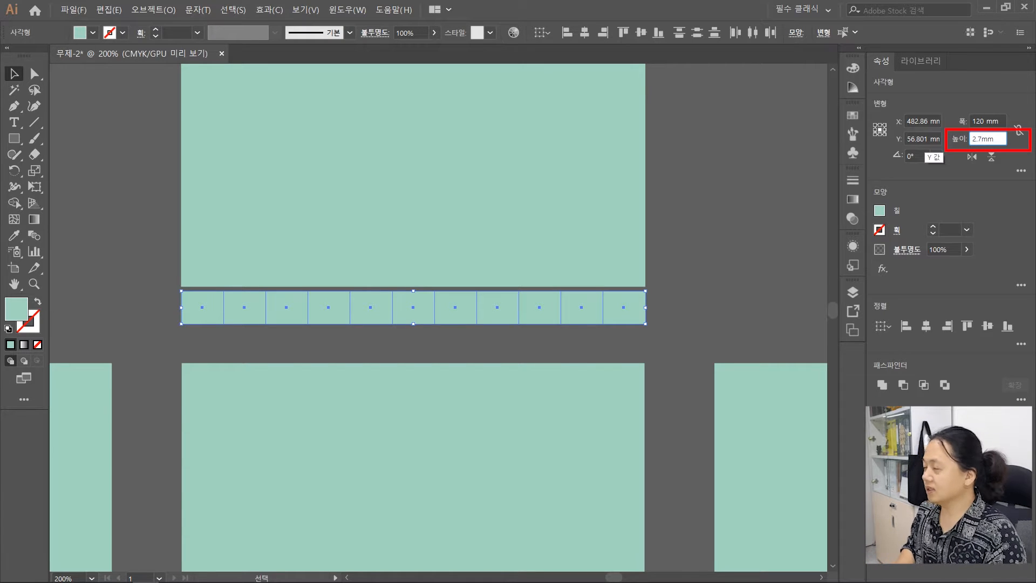
key(Return)
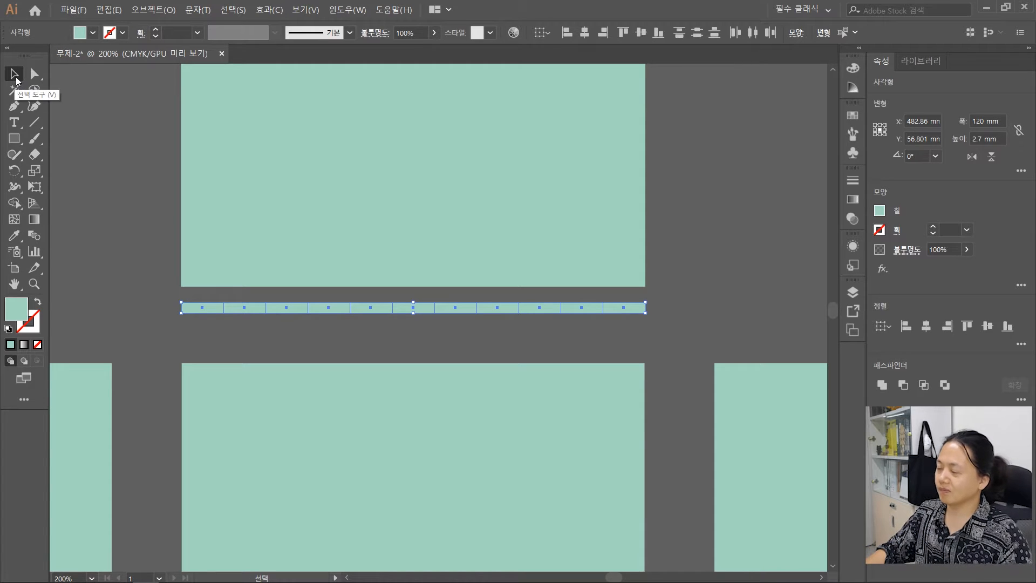
Step: Change the fill colour of the eleven selected rectangles to blue
double_click(19, 312)
drag(499, 259, 490, 290)
mouse_move(424, 258)
mouse_down()
mouse_move(425, 218)
mouse_move(440, 222)
mouse_up()
click(622, 236)
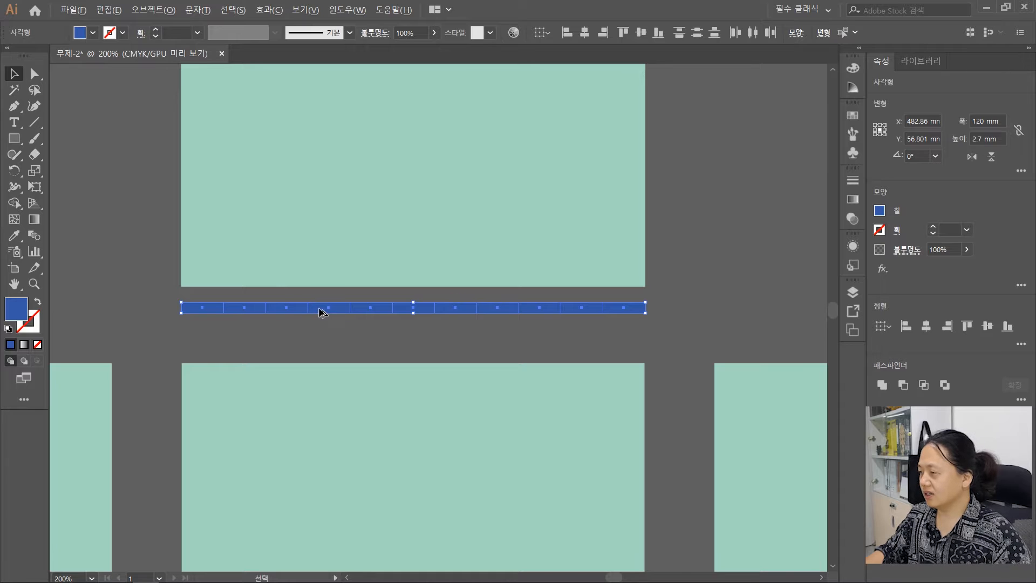
Step: Reselect the whole blue row and move it up inside the upper panel, flush with the panel's bottom edge
scroll(366, 287, up, 1)
drag(361, 250, 370, 293)
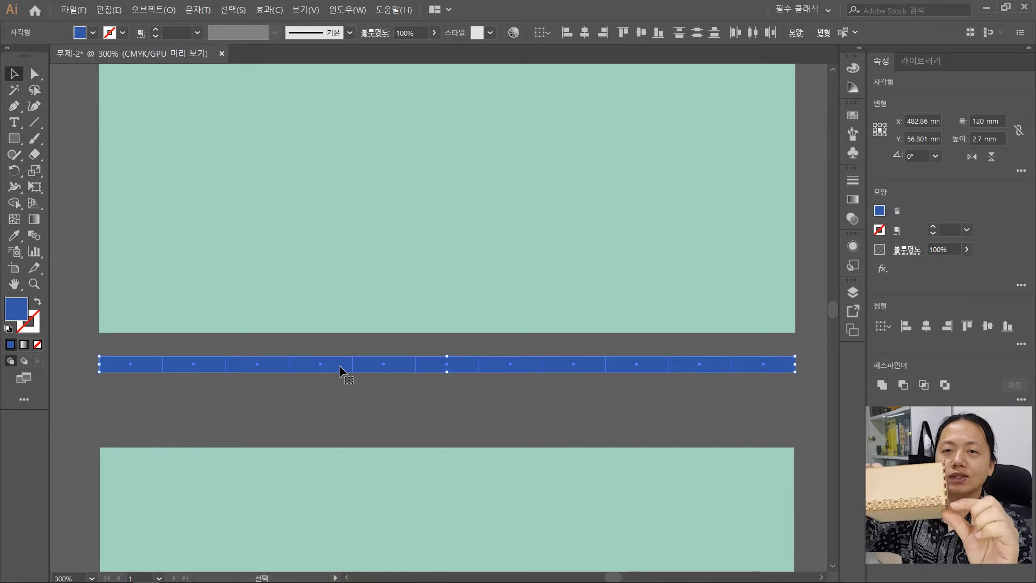
drag(170, 350, 464, 394)
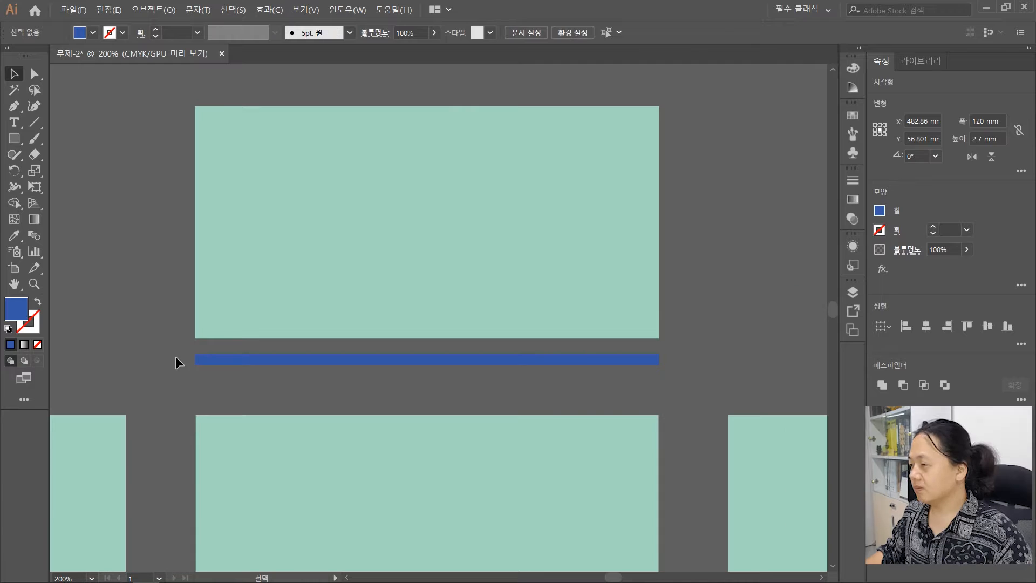
drag(745, 387, 738, 379)
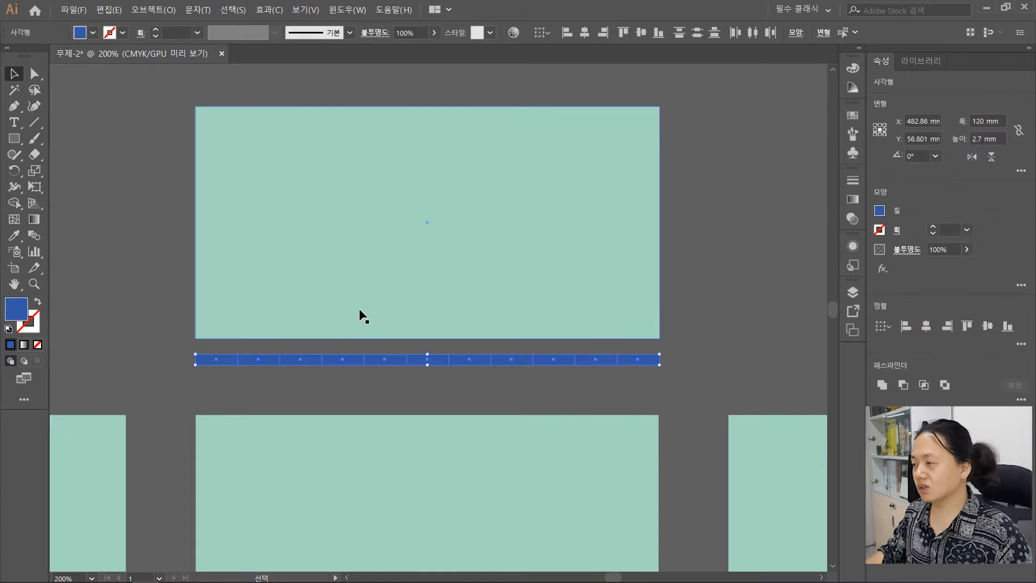
drag(355, 357, 363, 333)
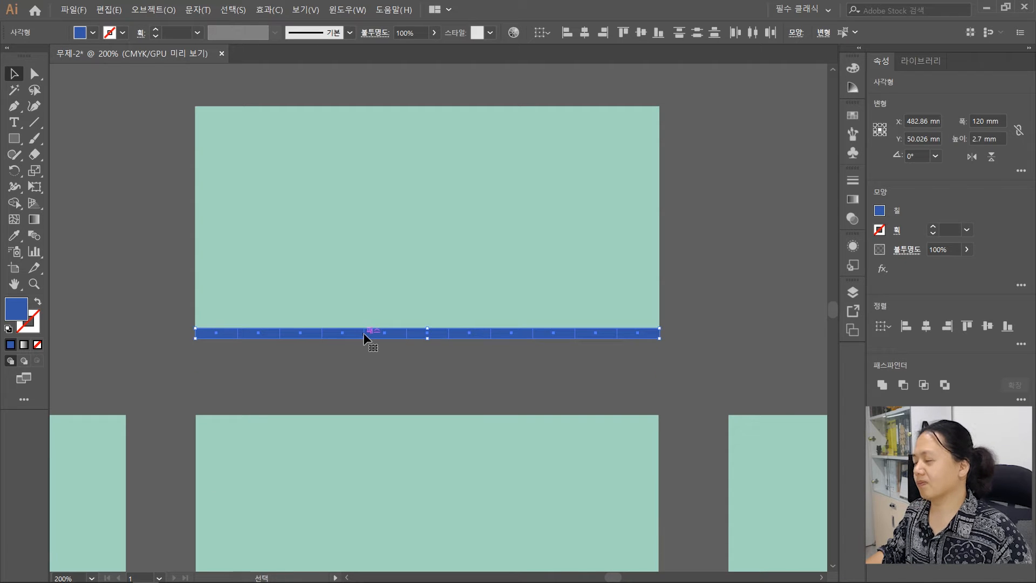
click(218, 365)
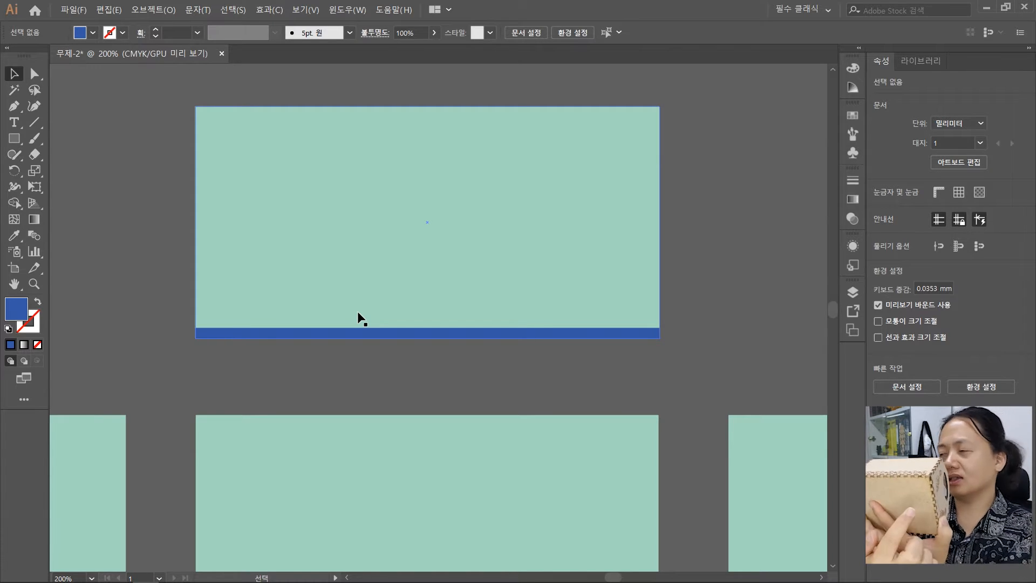
Step: Select the second, fourth, sixth, eighth and tenth blue rectangles and move them straight down about 22.5 mm, inside the central panel's top edge
key(ctrl+plus)
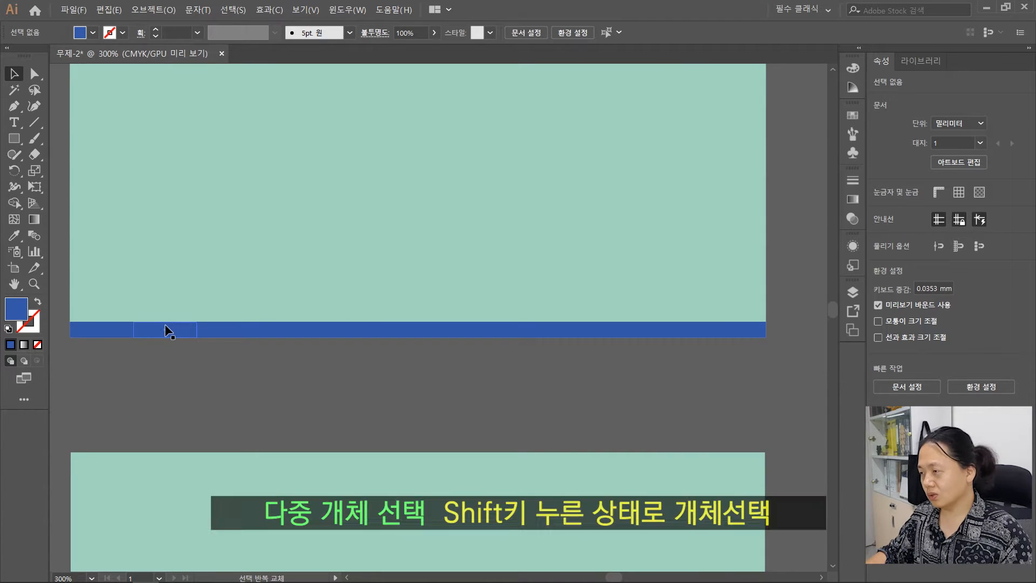
click(181, 327)
shift+click(300, 328)
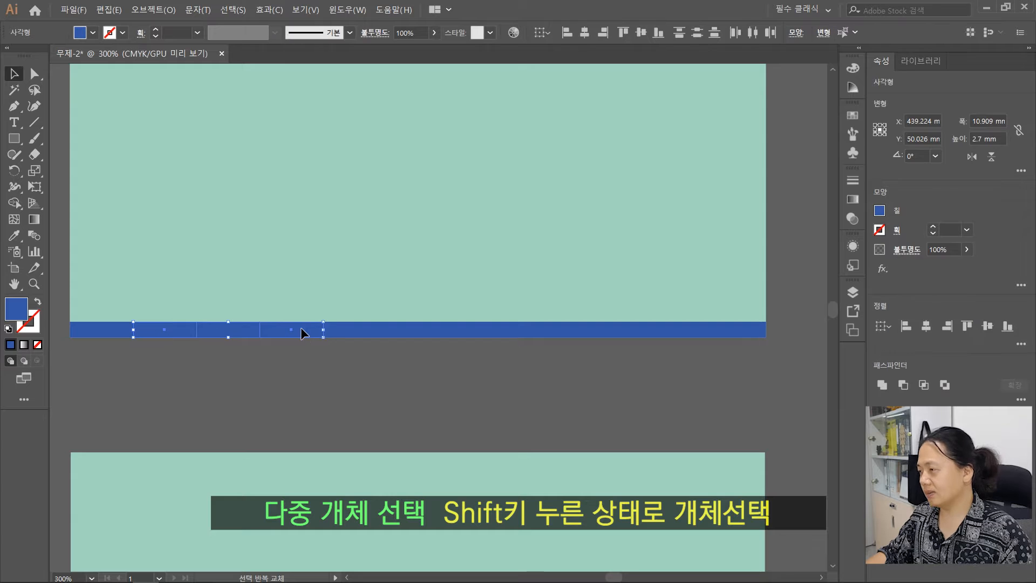
shift+click(400, 329)
shift+click(523, 329)
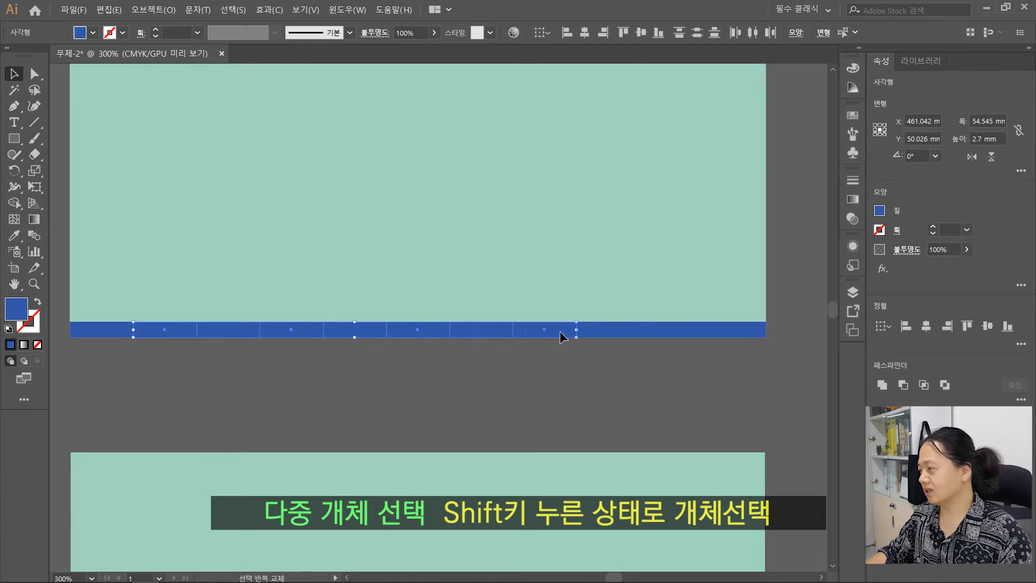
shift+click(685, 326)
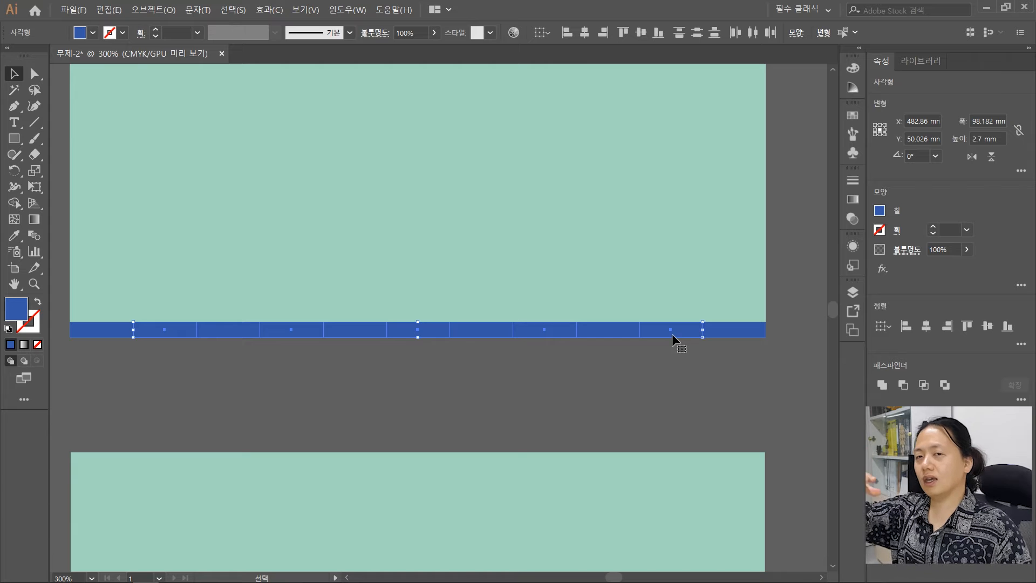
drag(671, 333, 696, 464)
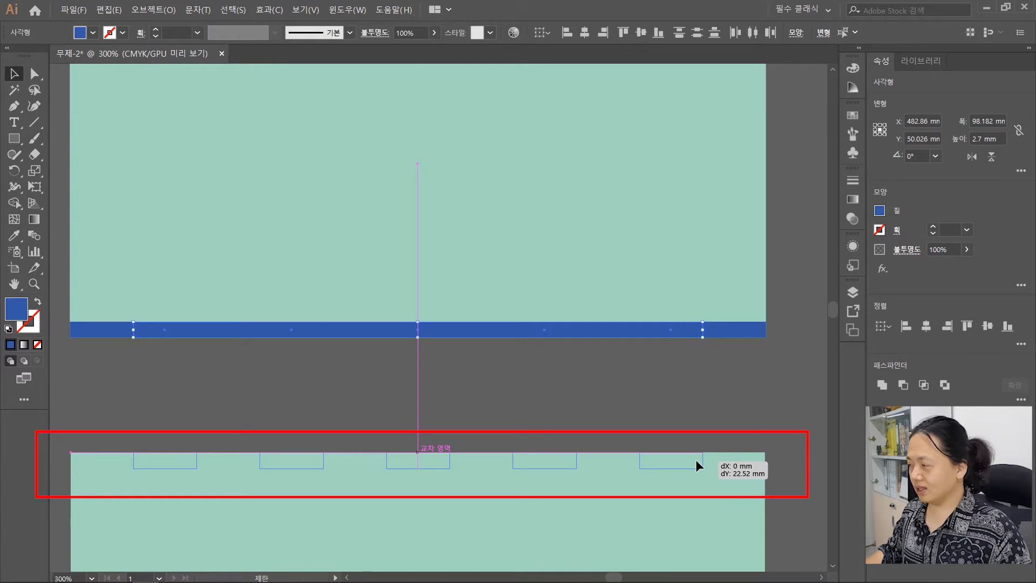
drag(695, 459, 693, 456)
key(ctrl+minus)
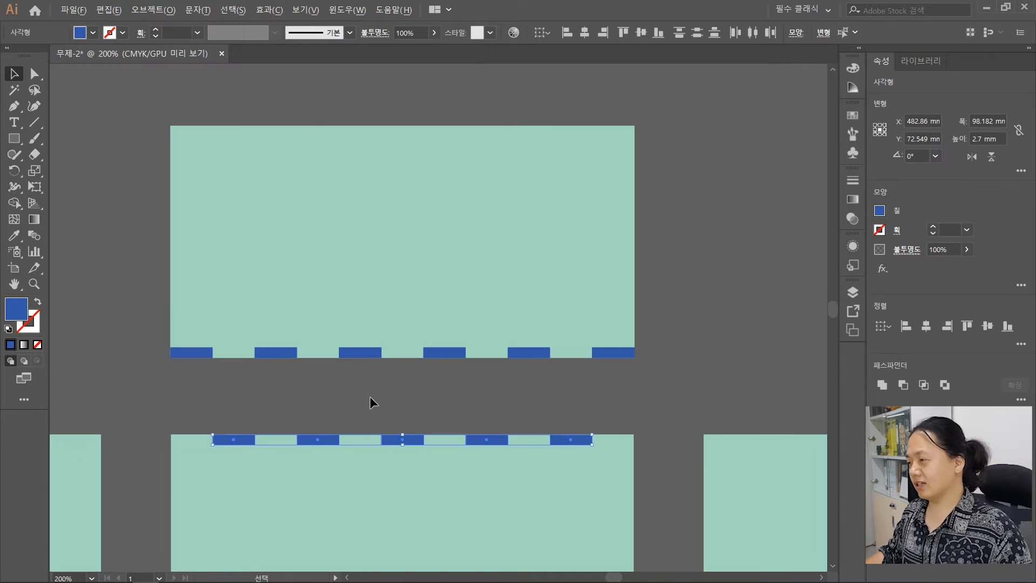
click(270, 392)
drag(270, 392, 266, 343)
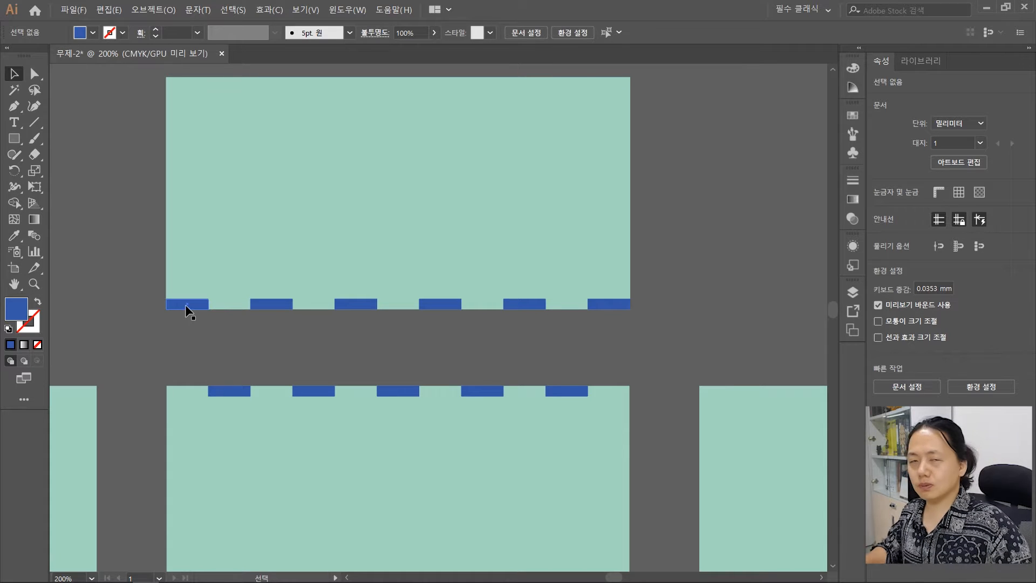
Step: Select the five blue rectangles on the central panel's top edge and copy them straight down inside its bottom edge
key(ctrl+minus)
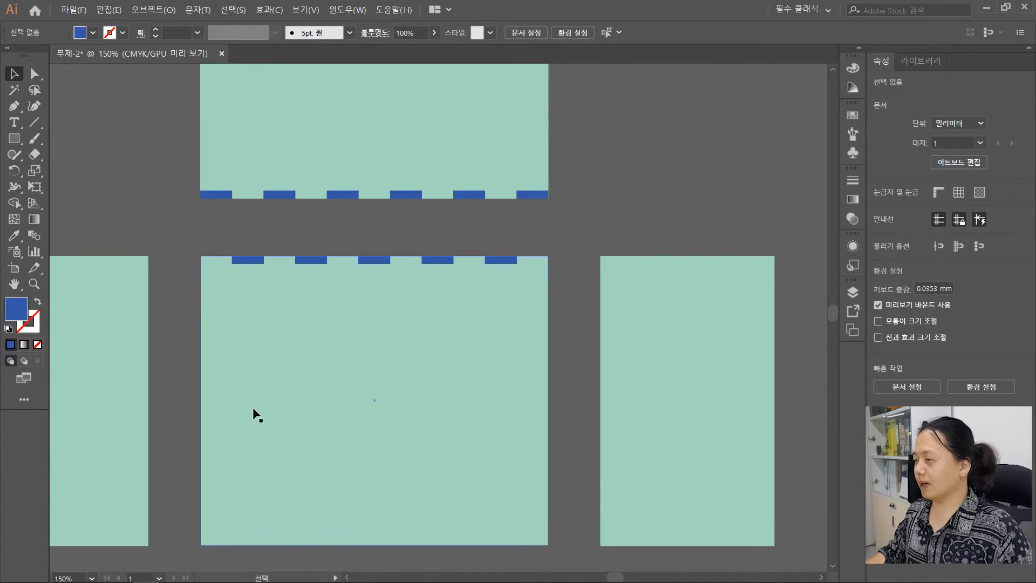
click(255, 259)
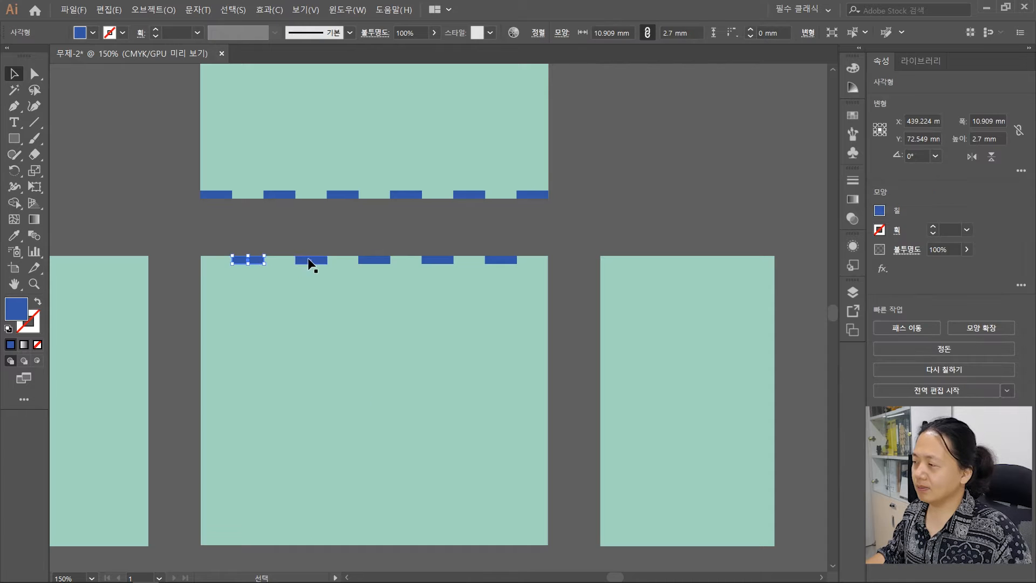
shift+click(382, 260)
shift+click(438, 260)
shift+click(498, 260)
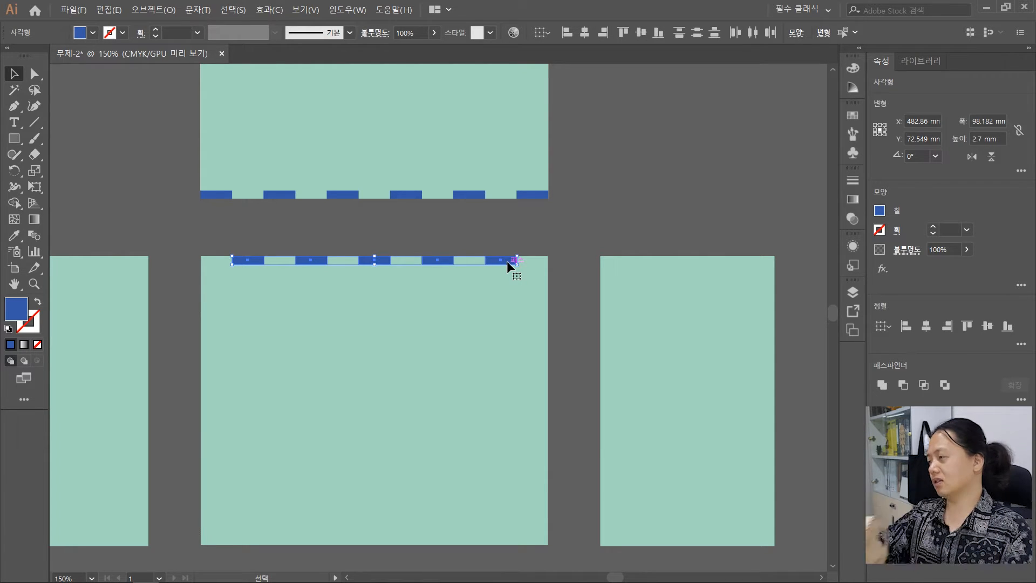
drag(257, 260, 253, 541)
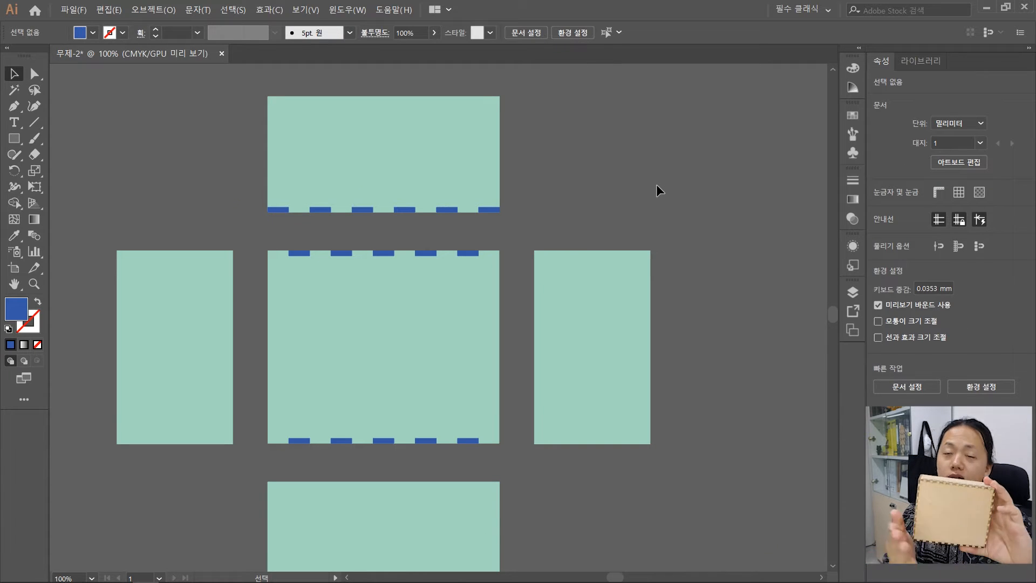
Step: Draw a vertical blue rectangle about 3.9 by 16.1 mm between the central and right panels, level with their top edges
key(m)
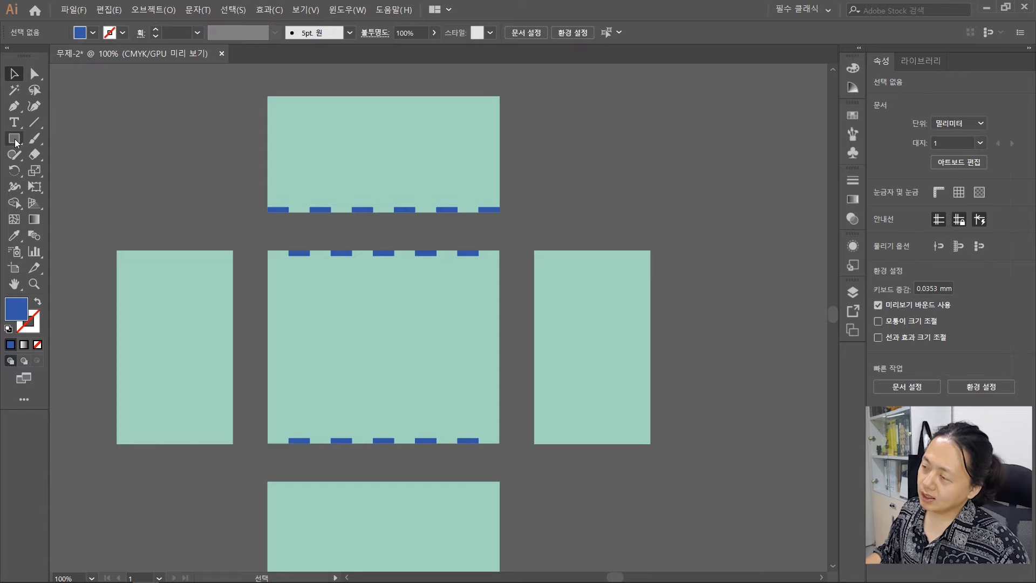
scroll(534, 250, up, 3)
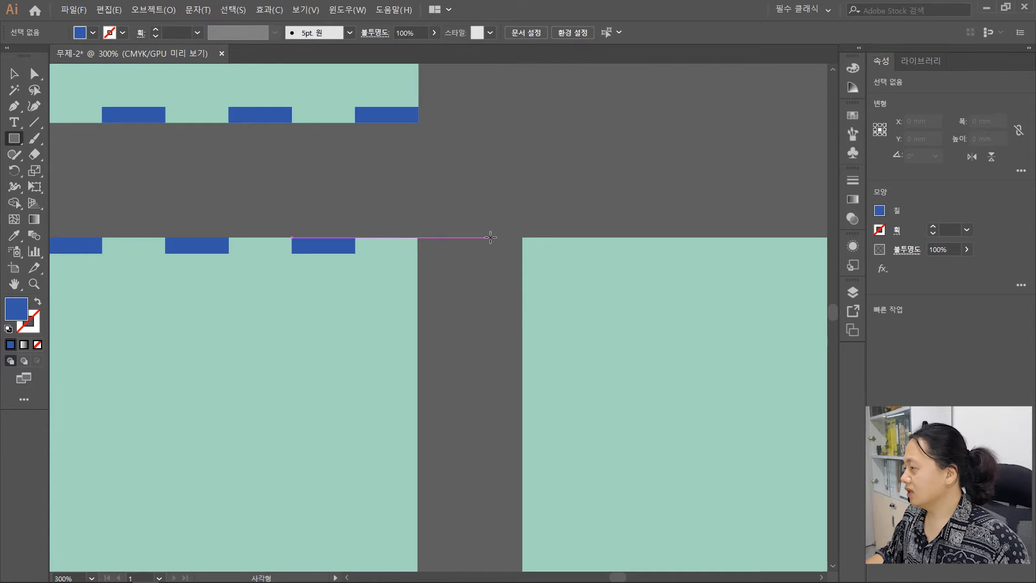
drag(490, 237, 514, 331)
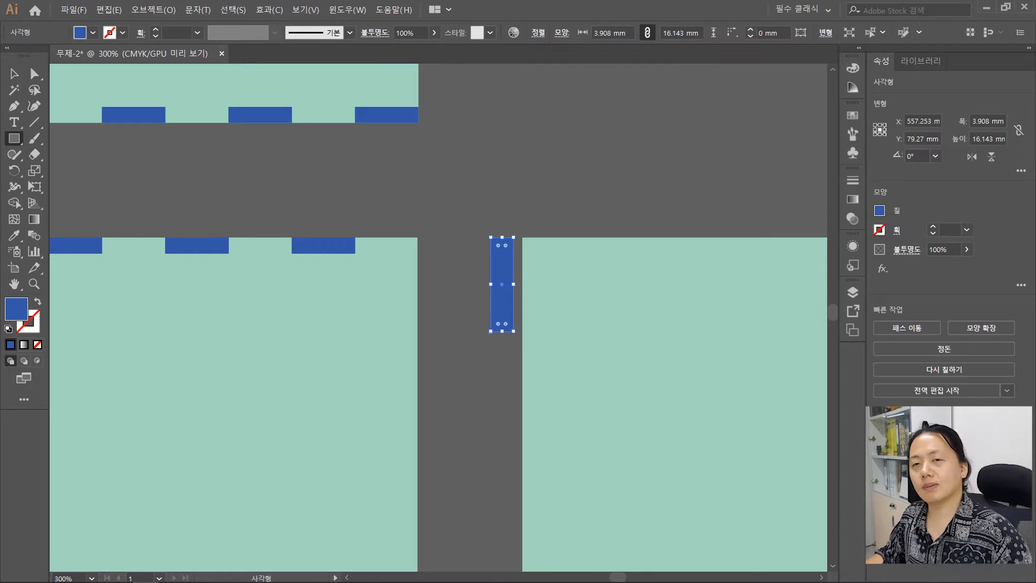
scroll(489, 284, down, 1)
scroll(489, 284, down, 1)
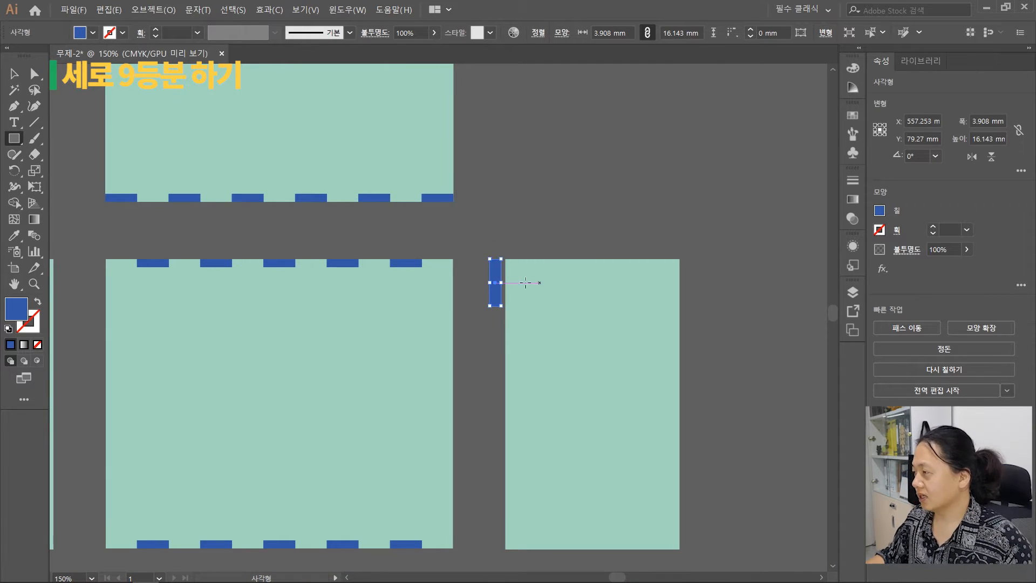
click(14, 74)
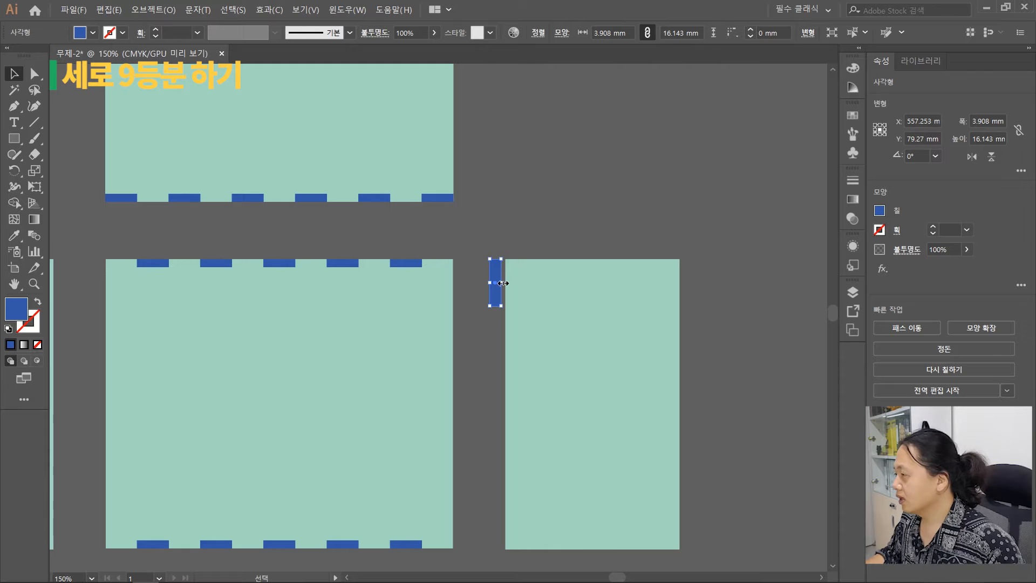
scroll(501, 322, up, 1)
scroll(500, 393, down, 3)
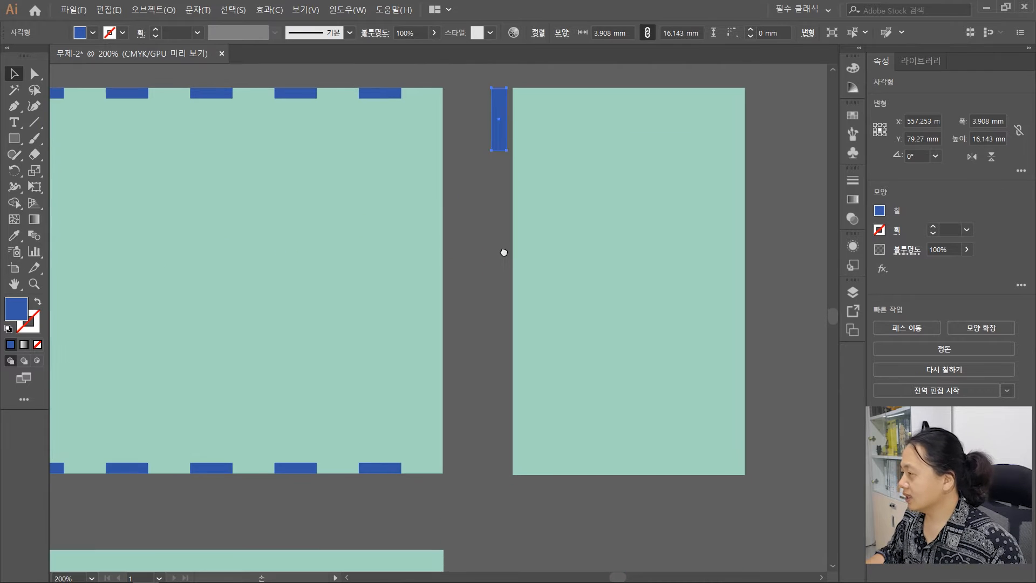
scroll(499, 250, down, 1)
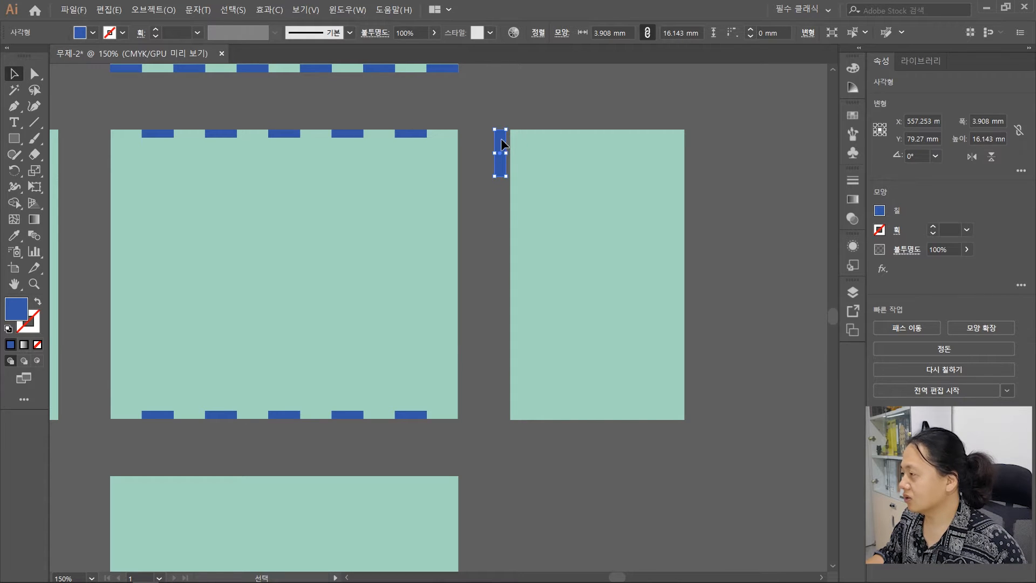
Step: Copy the vertical blue rectangle directly below itself and repeat the duplication until nine rectangles are stacked end to end
drag(502, 140, 501, 191)
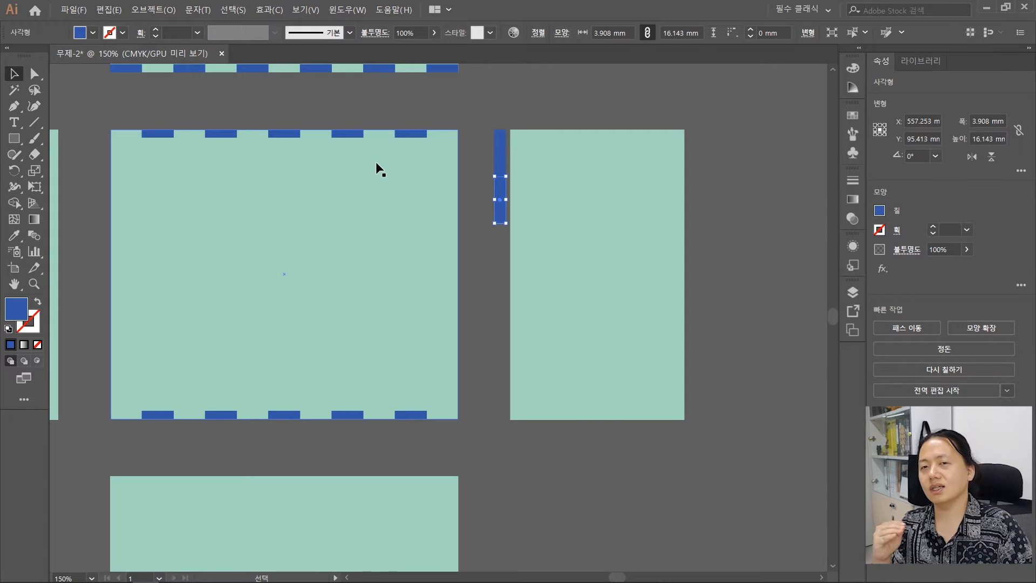
key(ctrl)
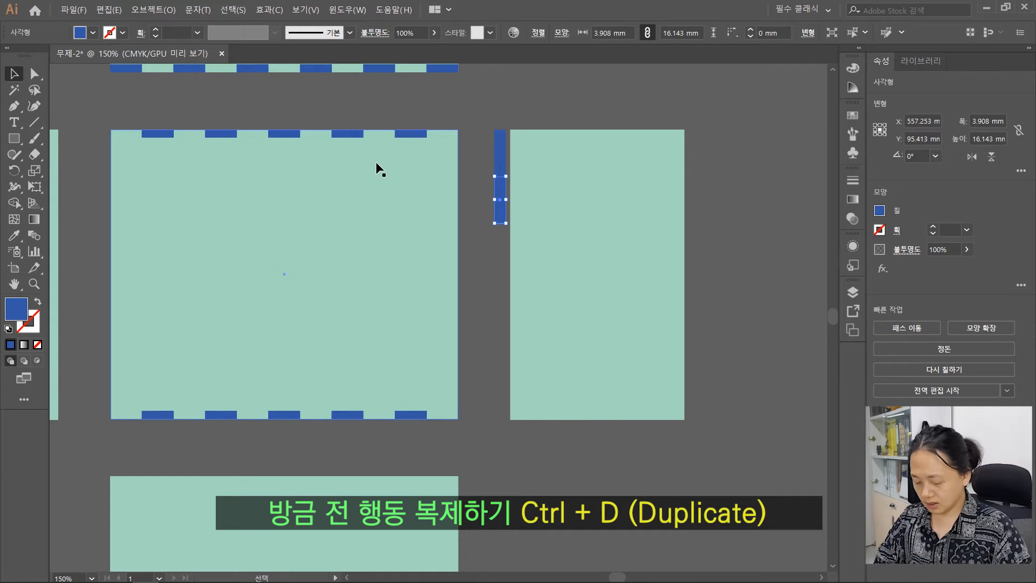
key(ctrl)
key(ctrl+d)
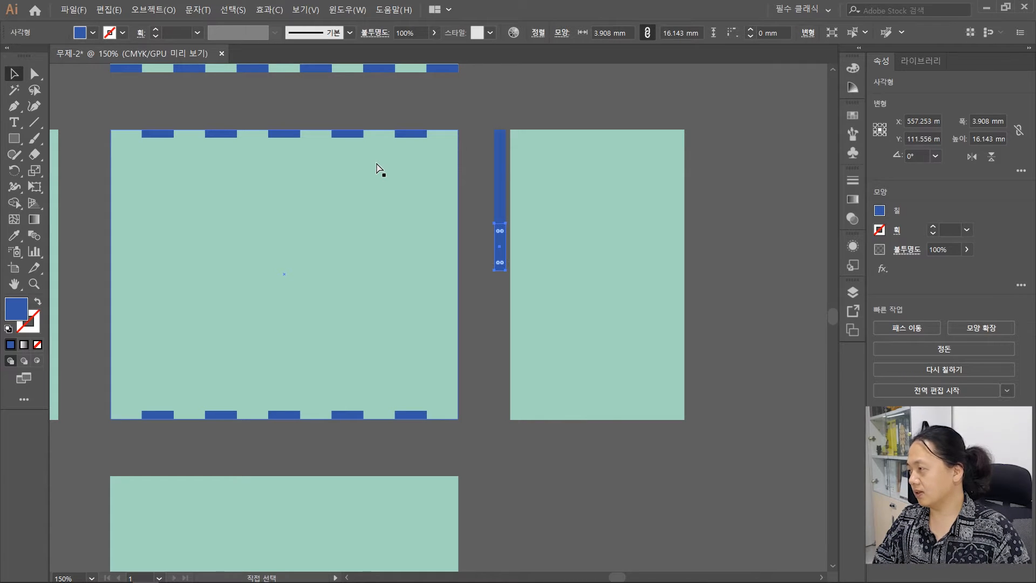
key(ctrl+d)
key(ctrl+d)
key(ctrl+d)
key(ctrl+d)
key(ctrl+d)
key(ctrl+d)
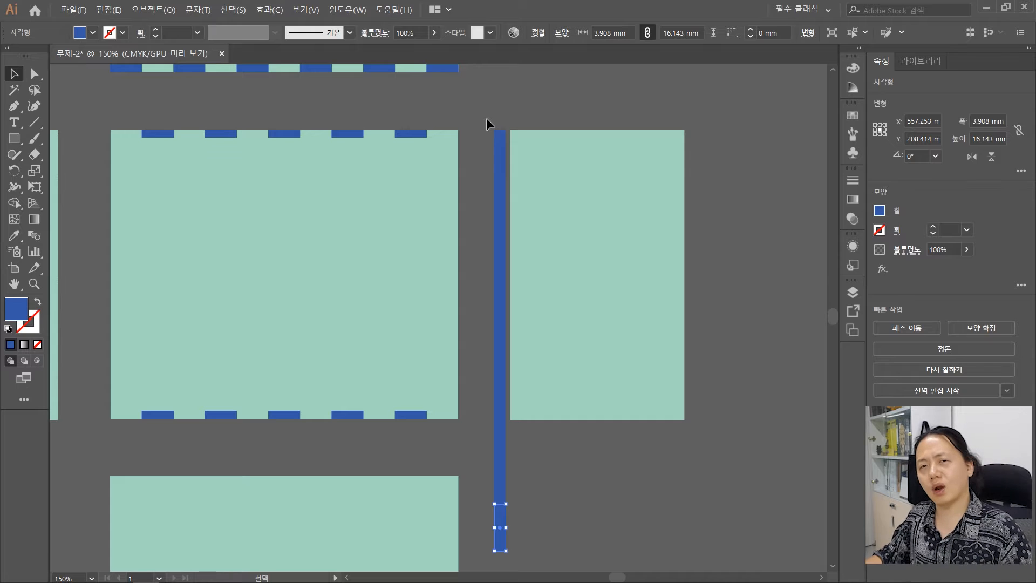
Step: Select all nine stacked blue rectangles, shift the column about 2 mm left, and reselect the whole column
drag(484, 131, 503, 557)
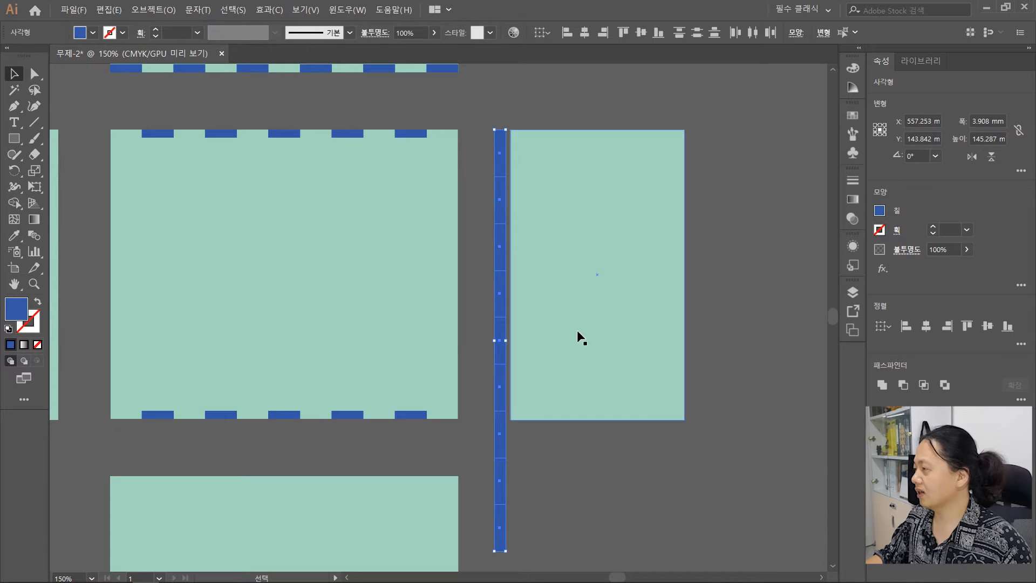
click(691, 270)
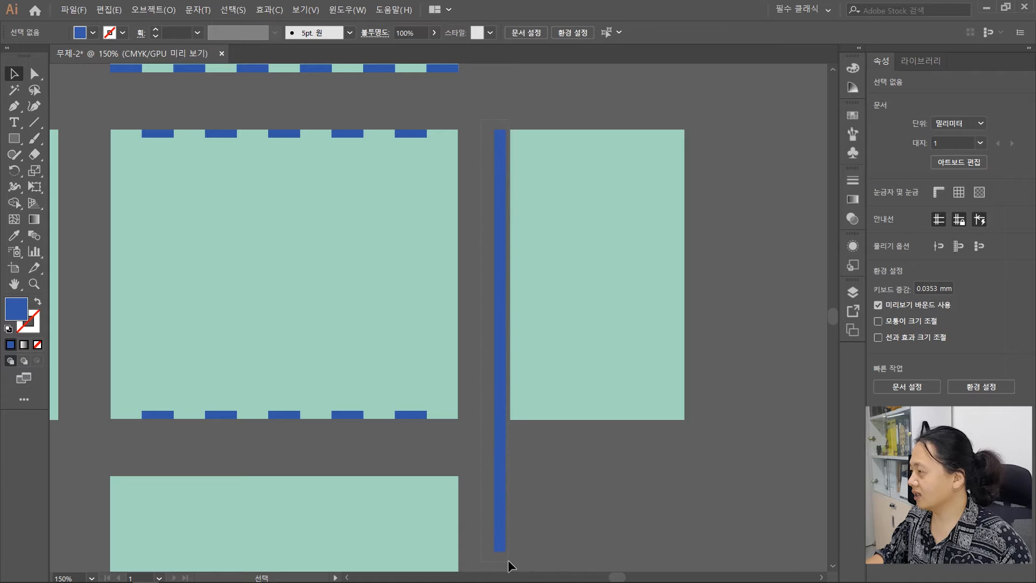
drag(508, 561, 507, 559)
click(673, 497)
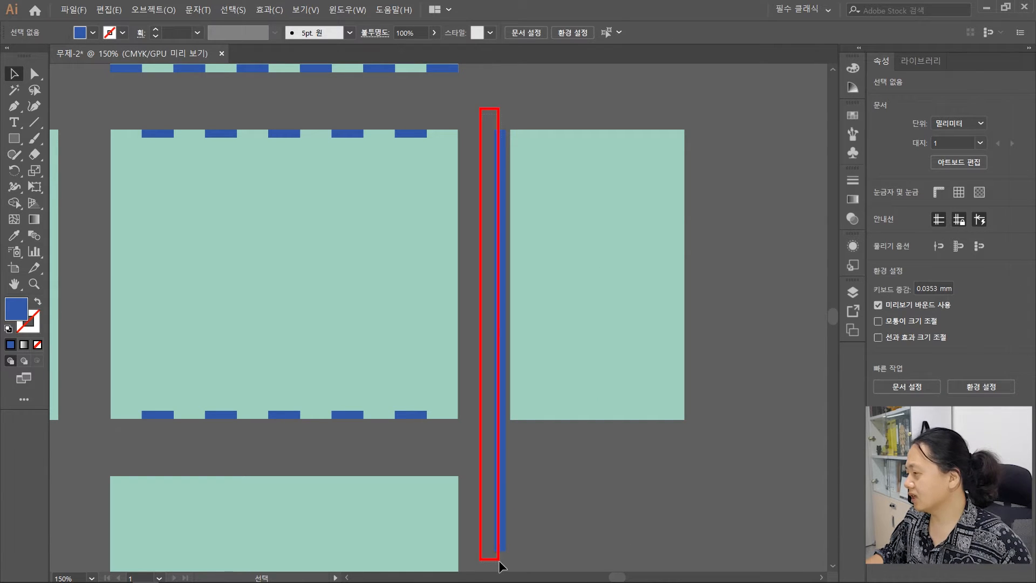
drag(502, 564, 501, 557)
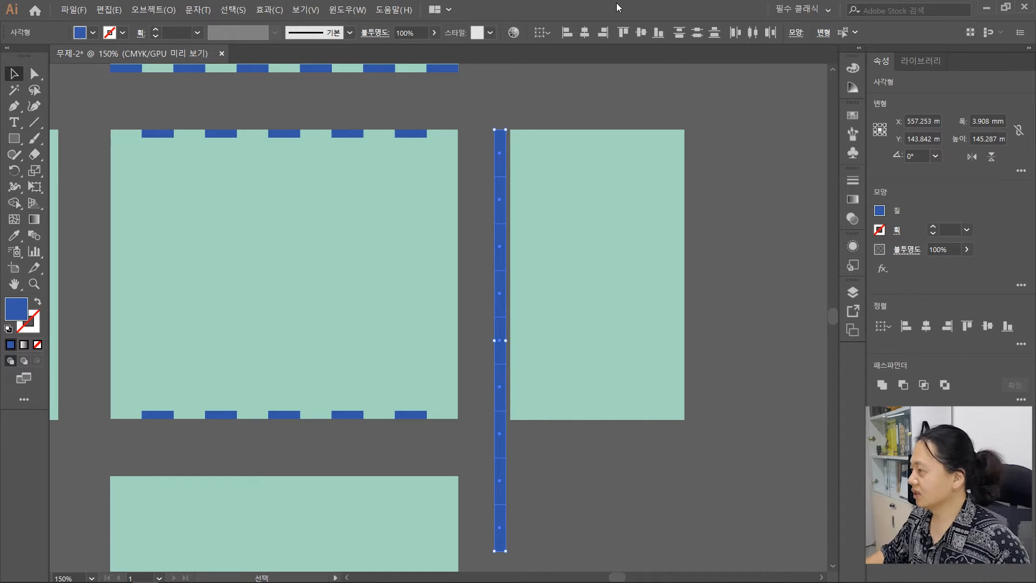
mouse_move(500, 142)
mouse_down()
mouse_move(461, 109)
mouse_move(475, 135)
mouse_move(496, 138)
mouse_up()
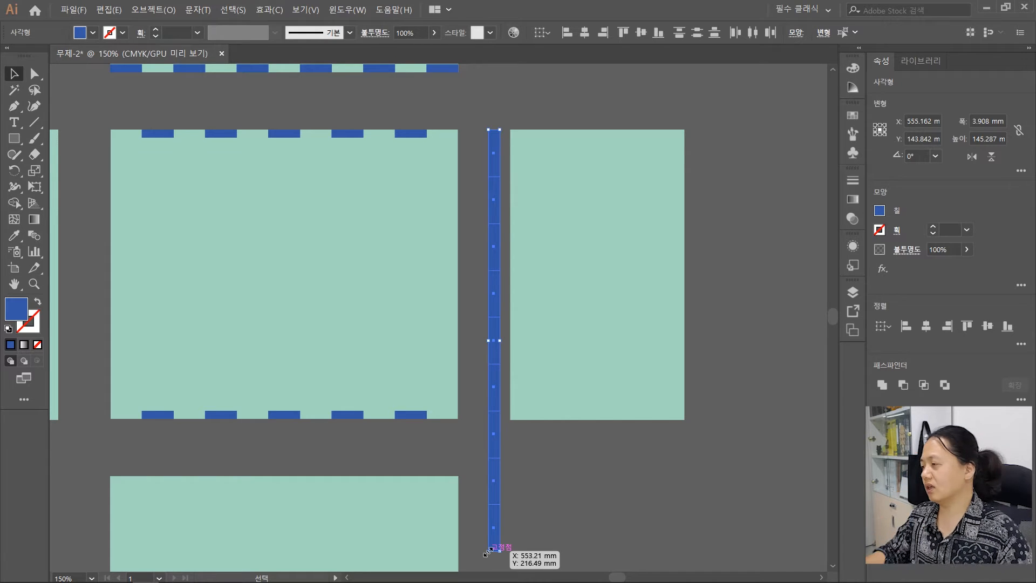
click(530, 69)
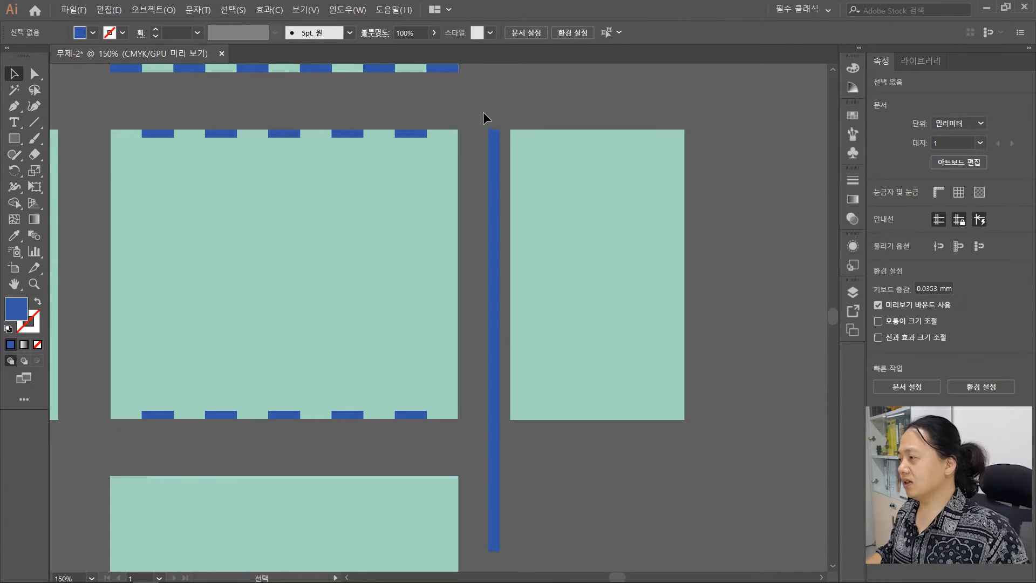
click(488, 532)
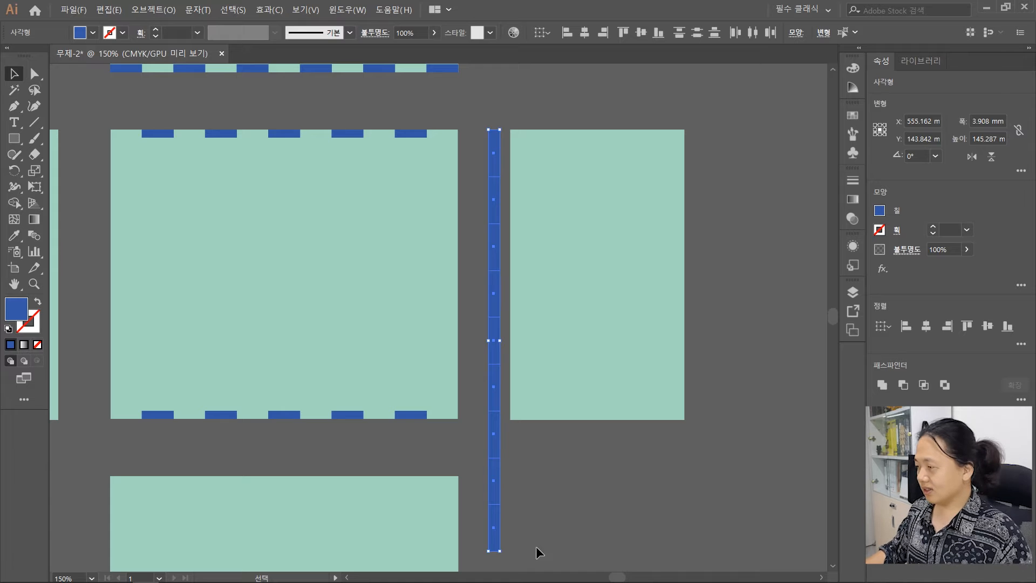
Step: Shorten the selected blue column from its bottom end to a height of 100 mm, level with the right panel's bottom edge
scroll(502, 515, up, 1)
drag(562, 545, 557, 429)
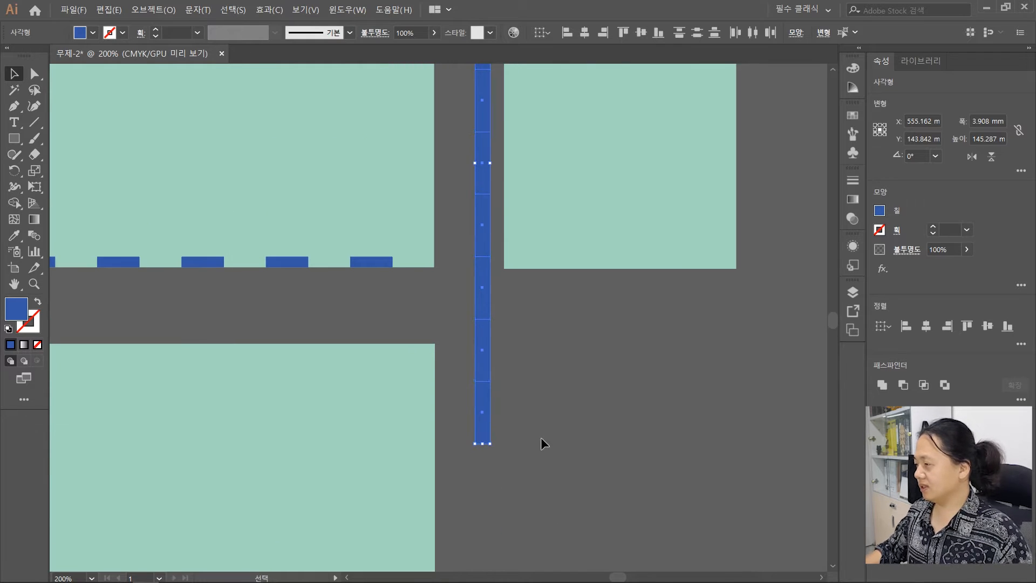
scroll(479, 449, up, 3)
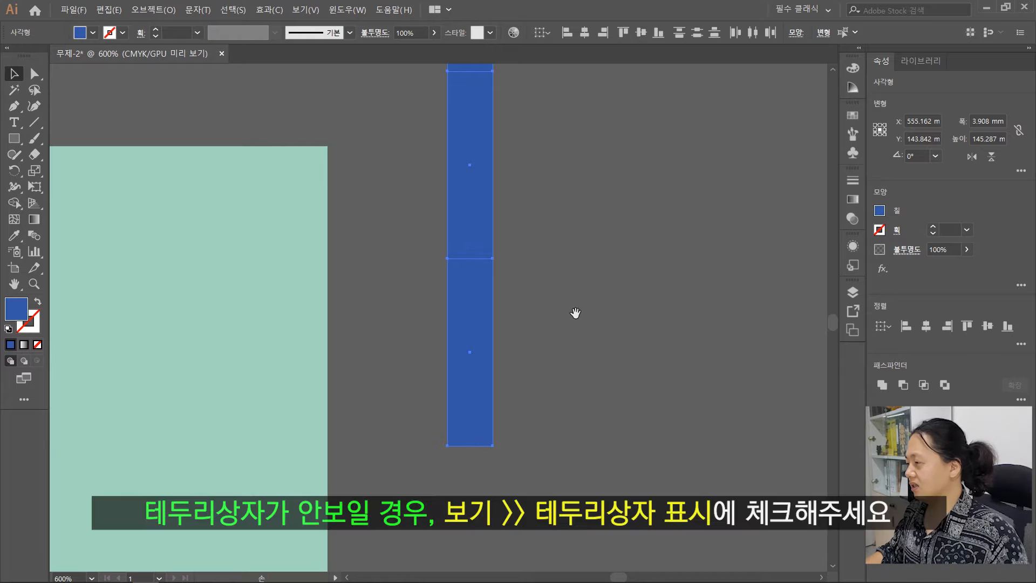
drag(574, 311, 569, 393)
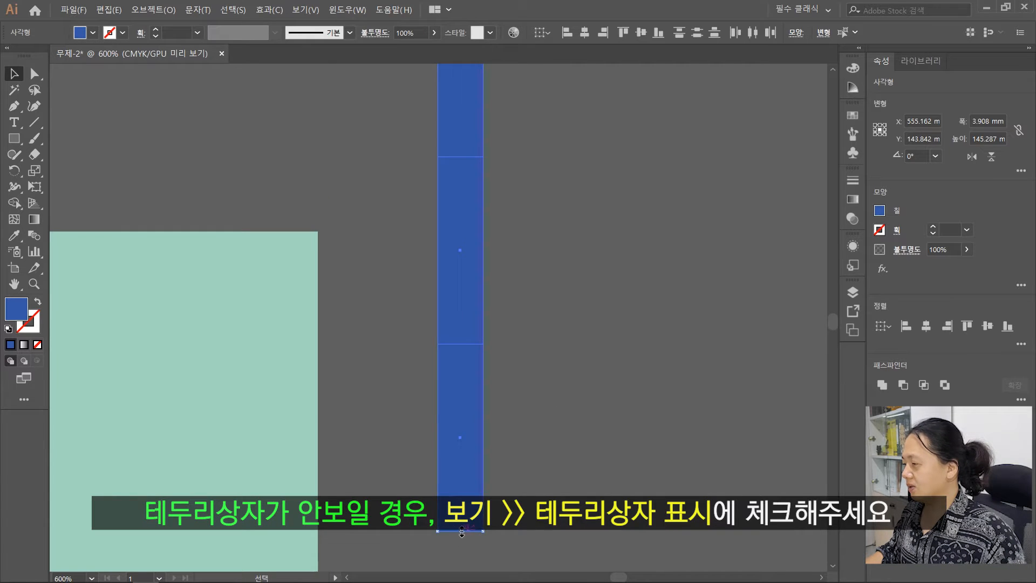
drag(460, 532, 460, 116)
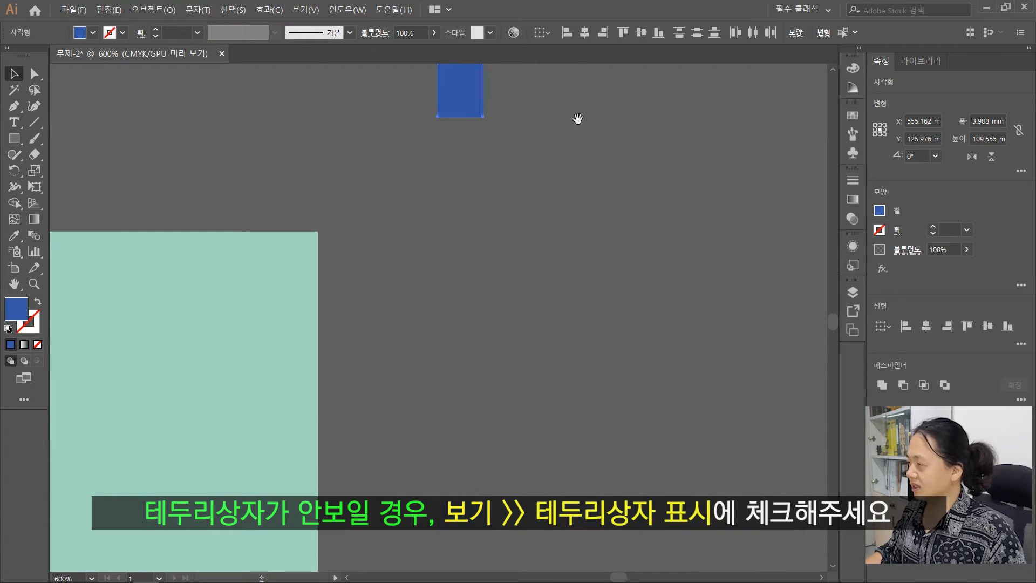
drag(576, 118, 562, 370)
drag(587, 148, 562, 299)
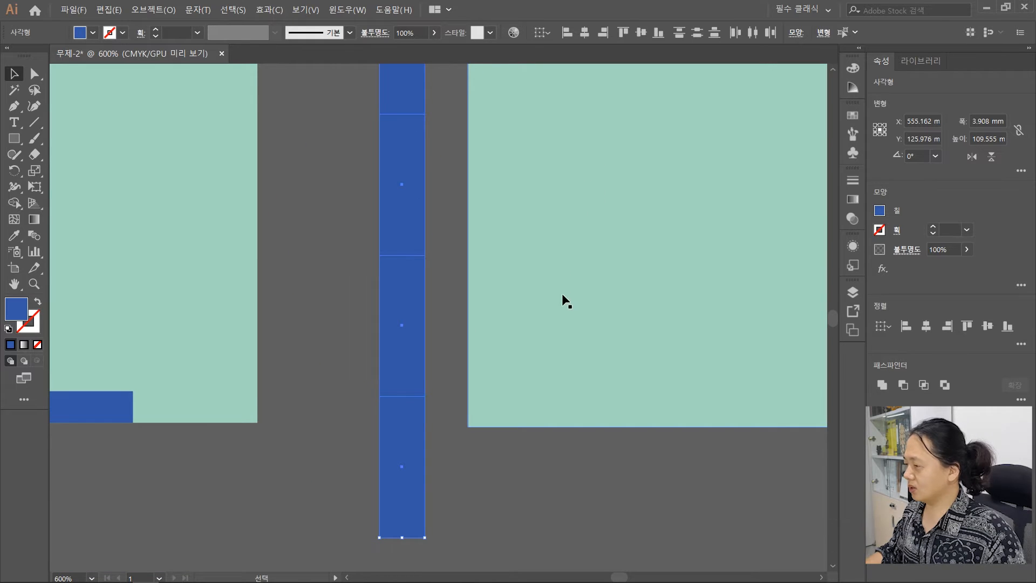
drag(401, 538, 424, 428)
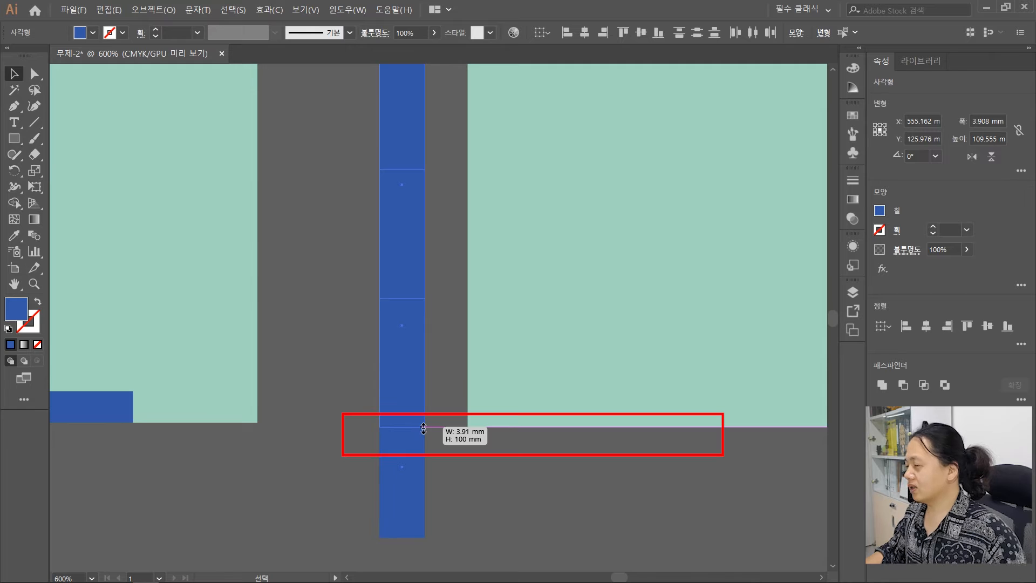
drag(424, 429, 423, 430)
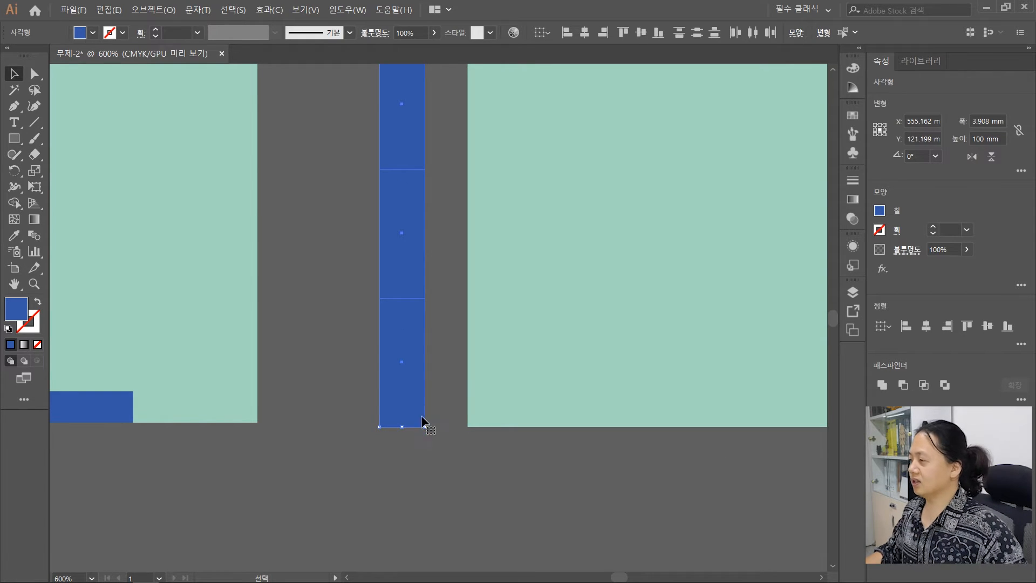
key(ctrl+1)
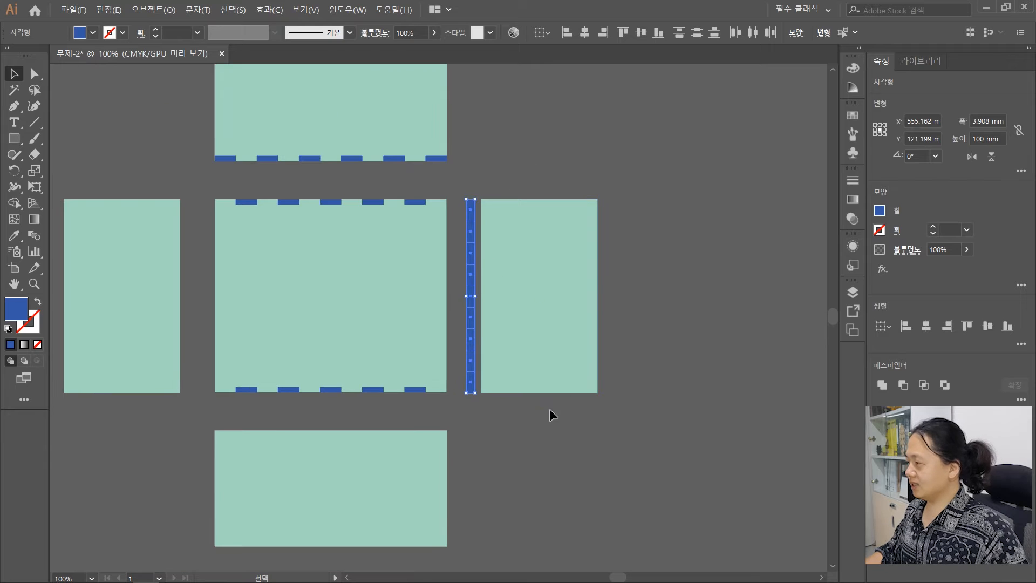
Step: Set the width of the nine-rectangle column to 2.7 mm
click(469, 183)
drag(469, 192, 474, 428)
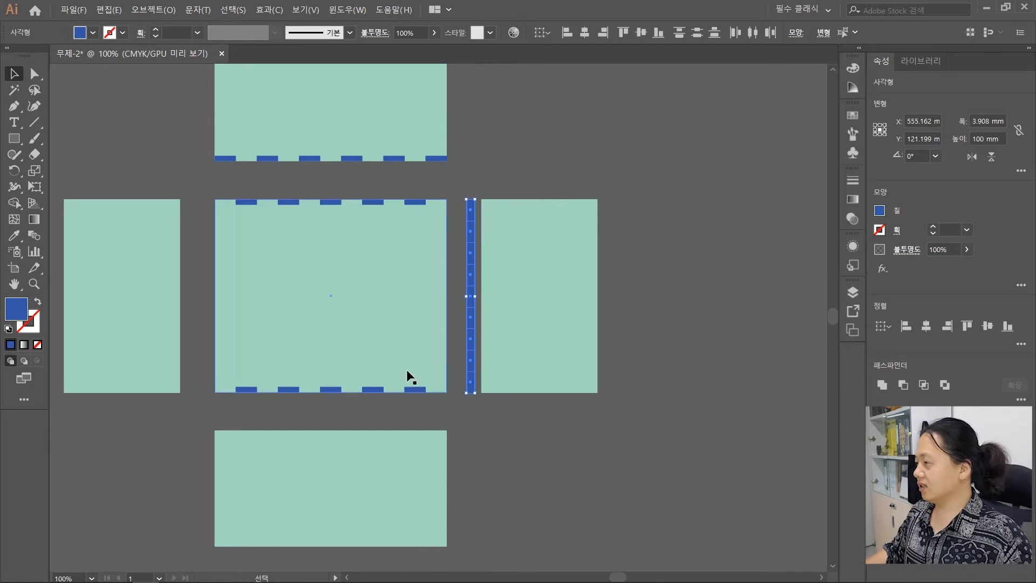
click(991, 121)
text(2.7)
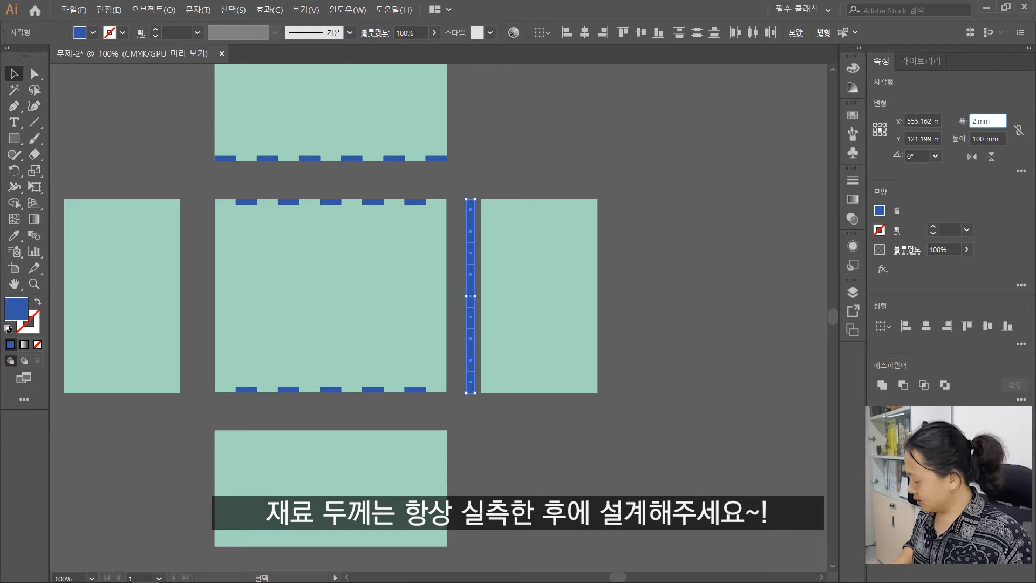
key(Return)
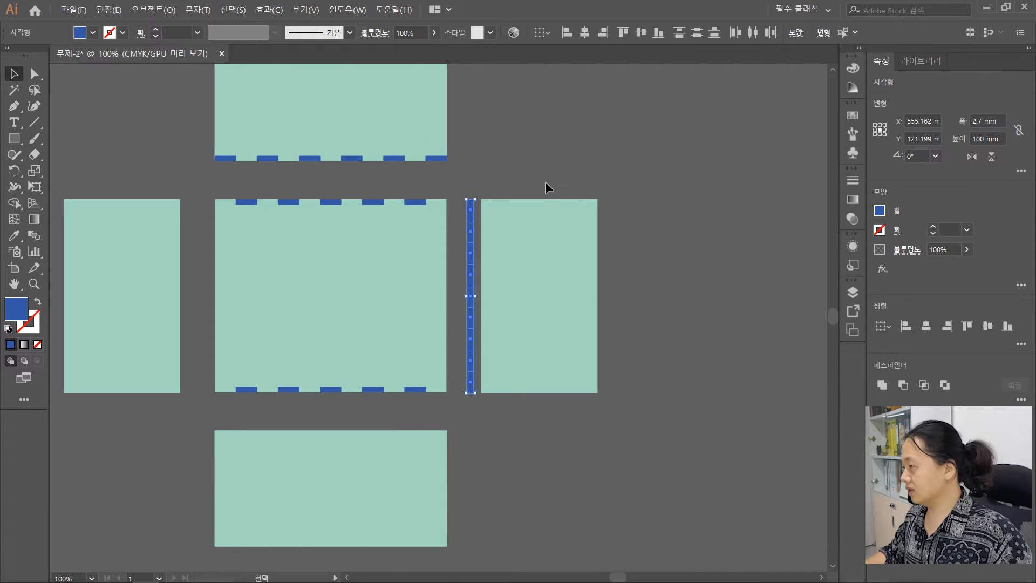
Step: Reselect the whole blue column and move it horizontally inside the central panel, flush with the panel's right edge
scroll(545, 182, up, 2)
click(414, 190)
drag(504, 200, 447, 100)
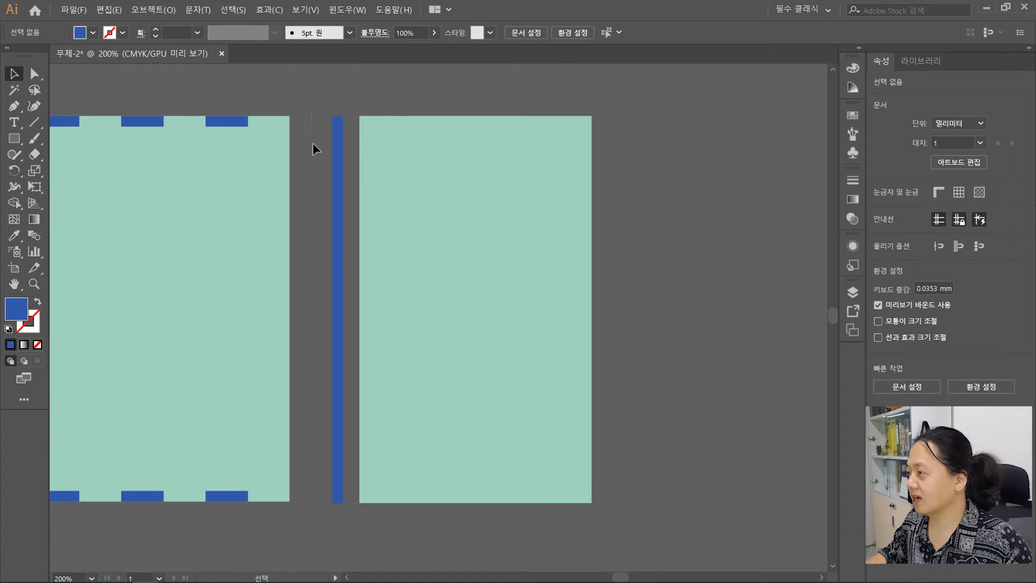
drag(334, 524, 338, 531)
drag(326, 295, 250, 338)
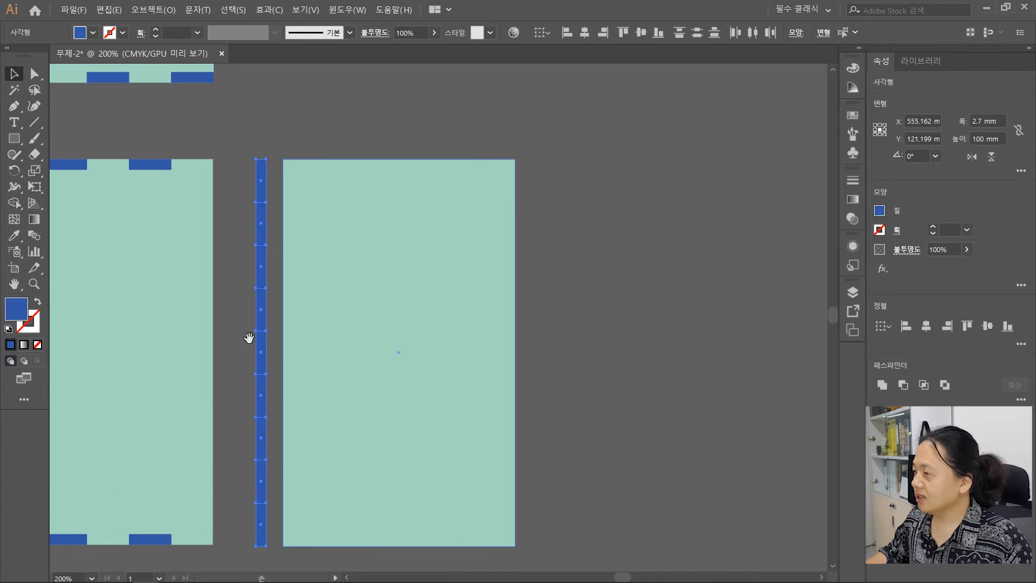
drag(261, 239, 209, 239)
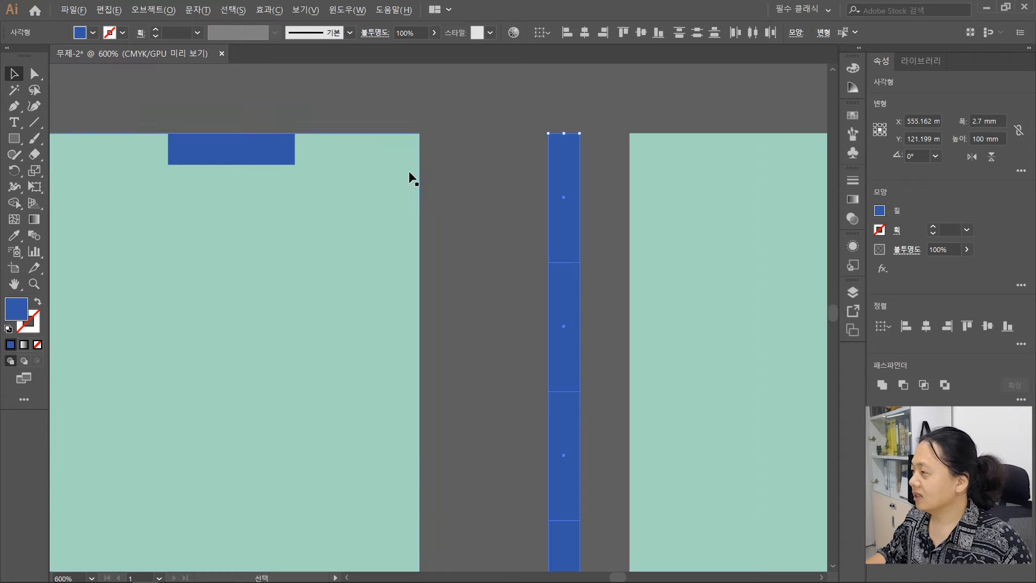
drag(471, 197, 423, 256)
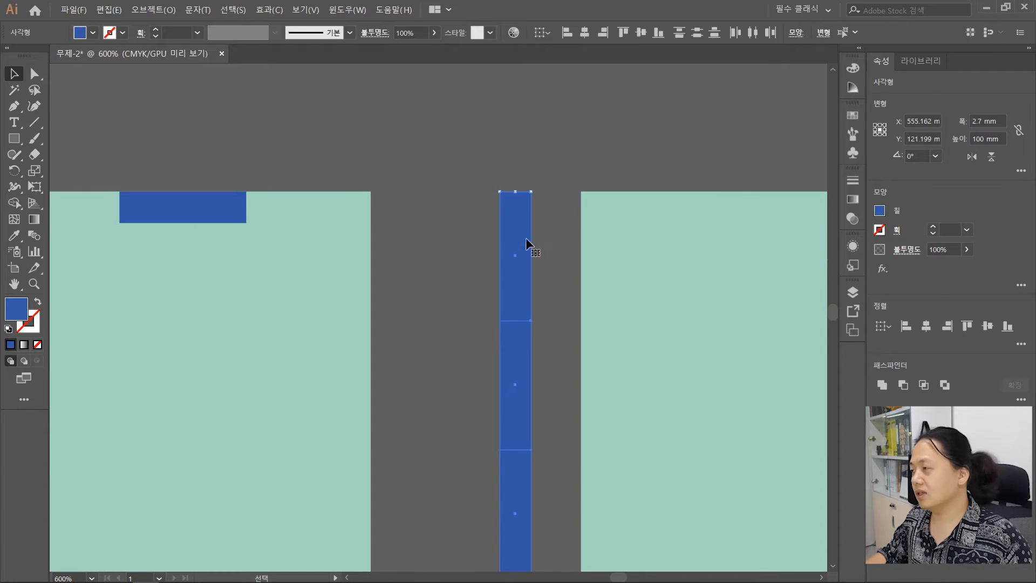
drag(515, 273, 355, 274)
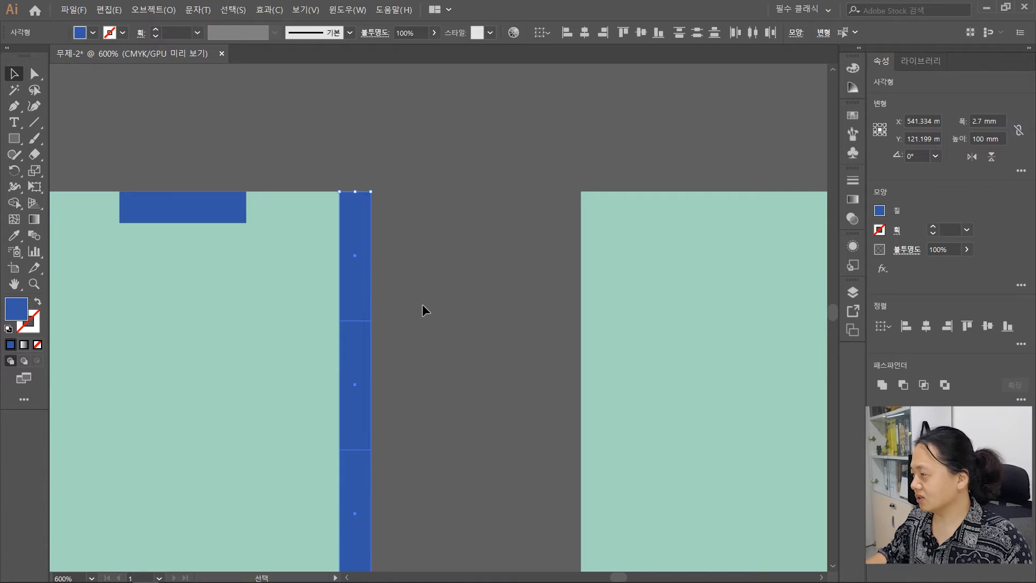
Step: Select the first, third, fifth, seventh and ninth rectangles of the column and move them horizontally inside the right panel's left edge
drag(455, 363, 429, 243)
scroll(430, 243, down, 2)
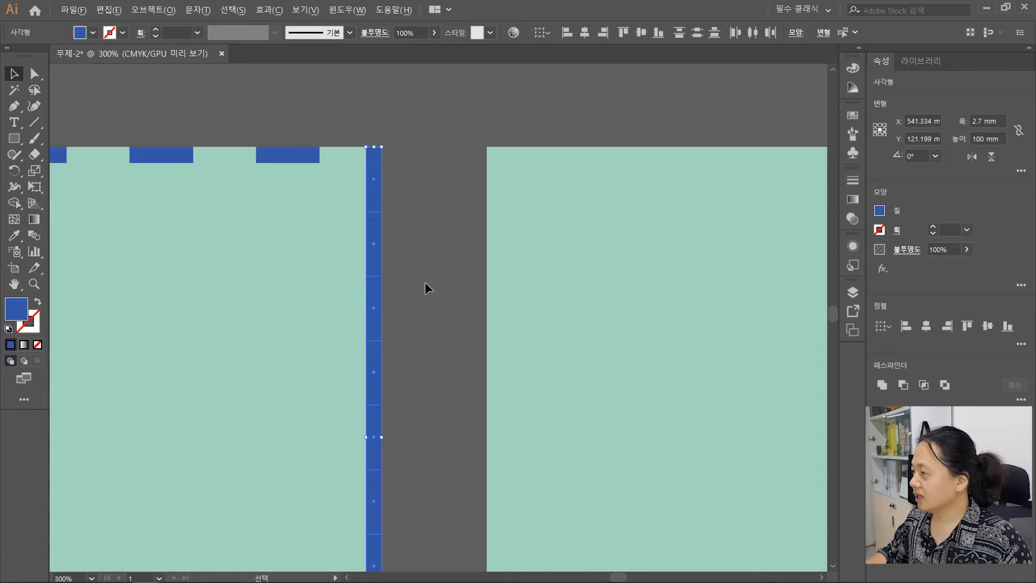
click(432, 282)
scroll(424, 296, down, 2)
drag(428, 322, 389, 268)
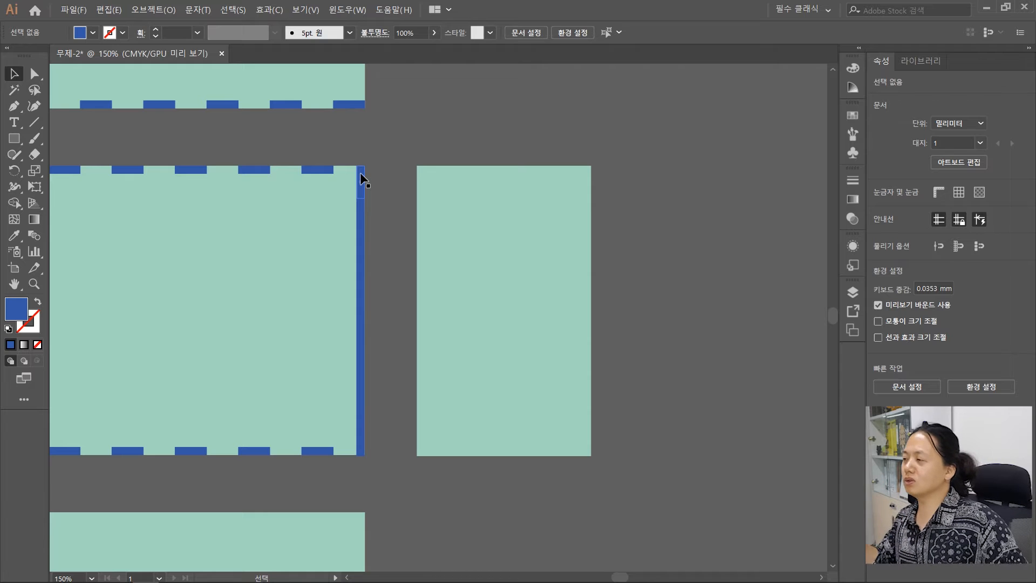
click(361, 210)
click(390, 172)
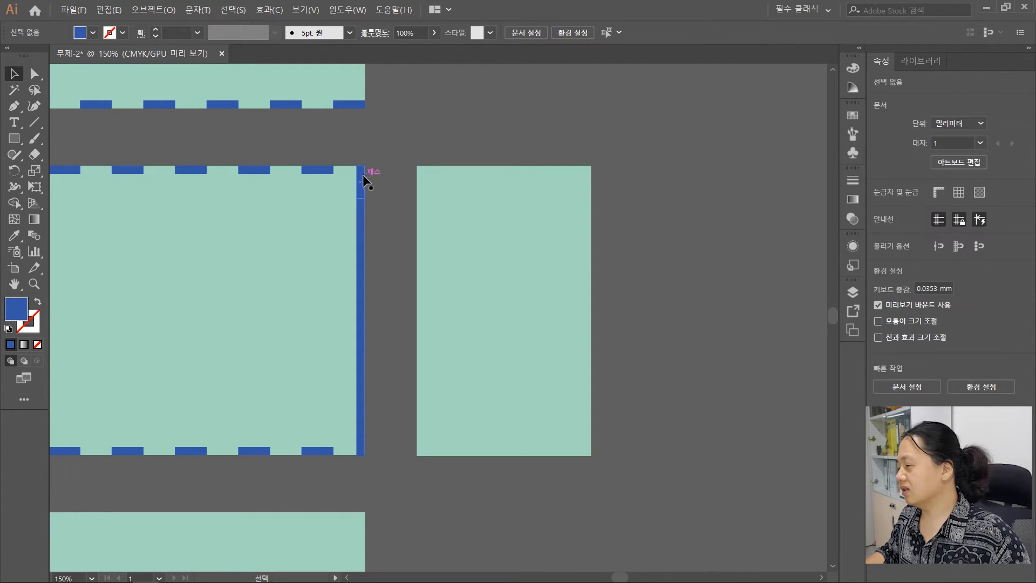
click(359, 176)
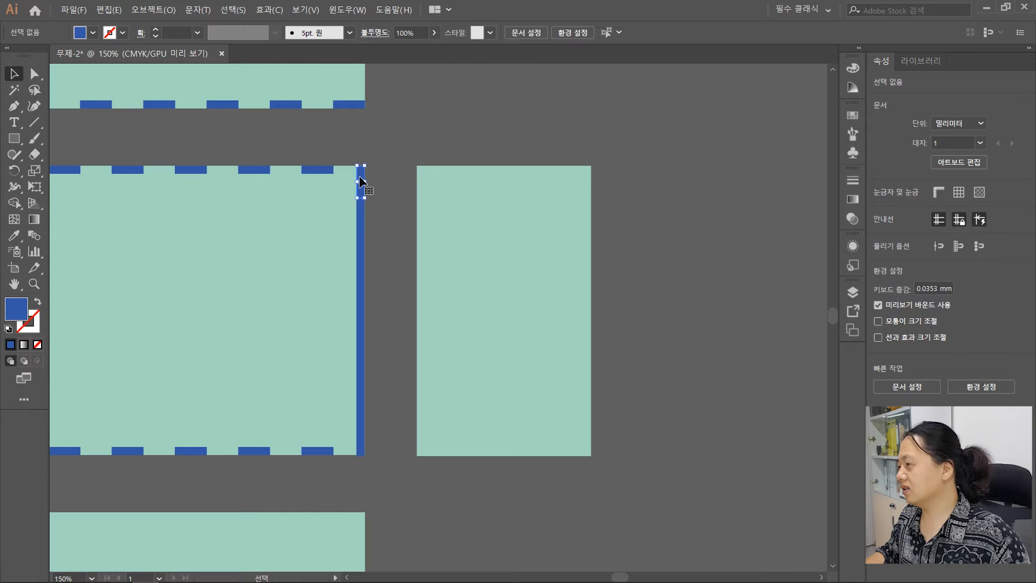
shift+click(361, 241)
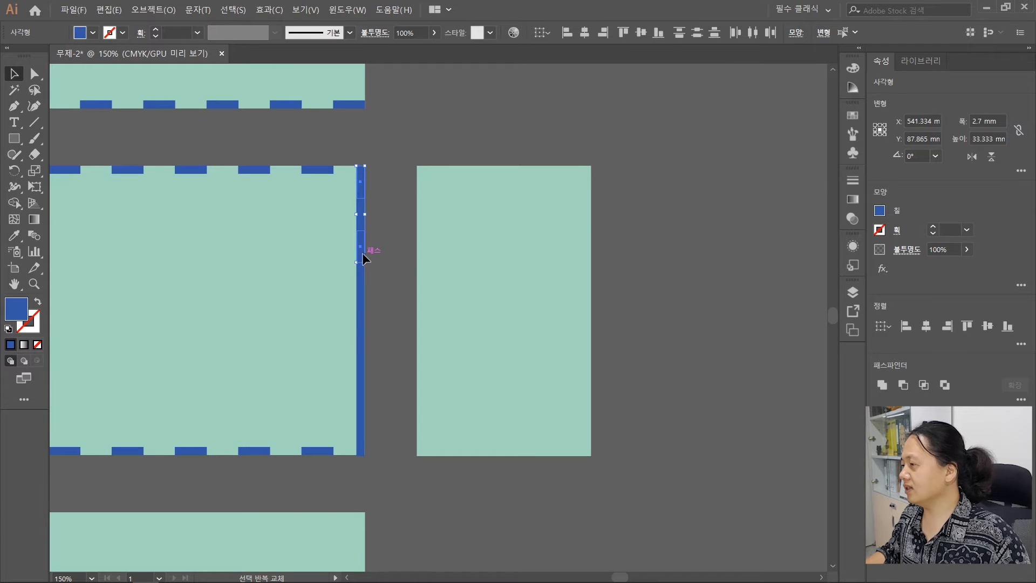
shift+click(363, 303)
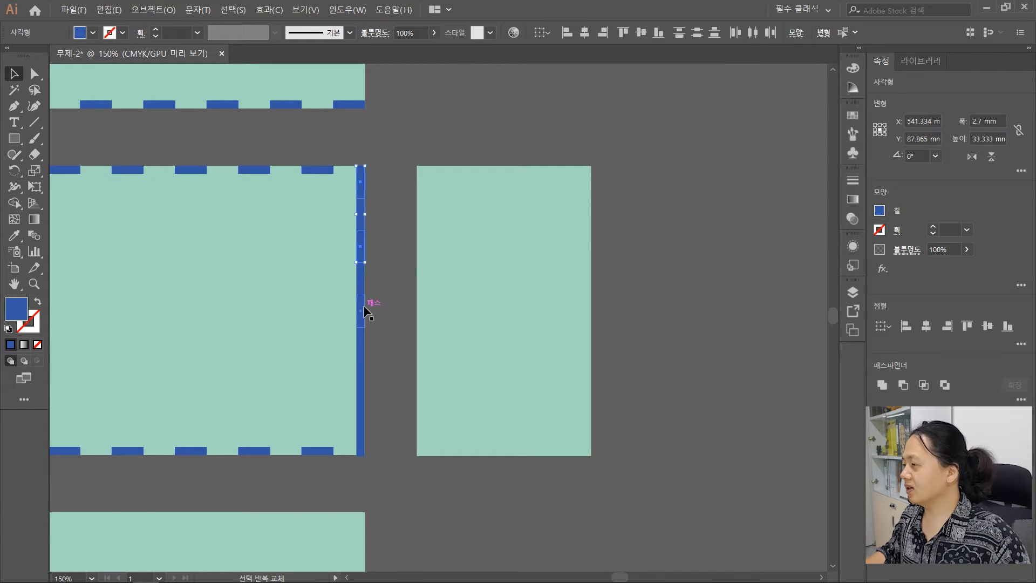
shift+click(360, 368)
shift+click(361, 429)
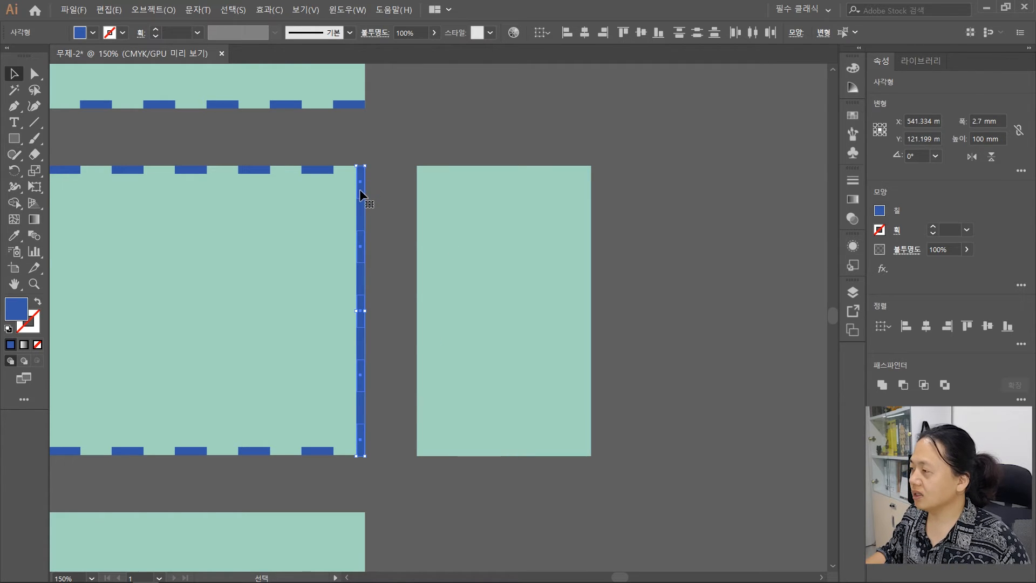
drag(359, 190, 421, 195)
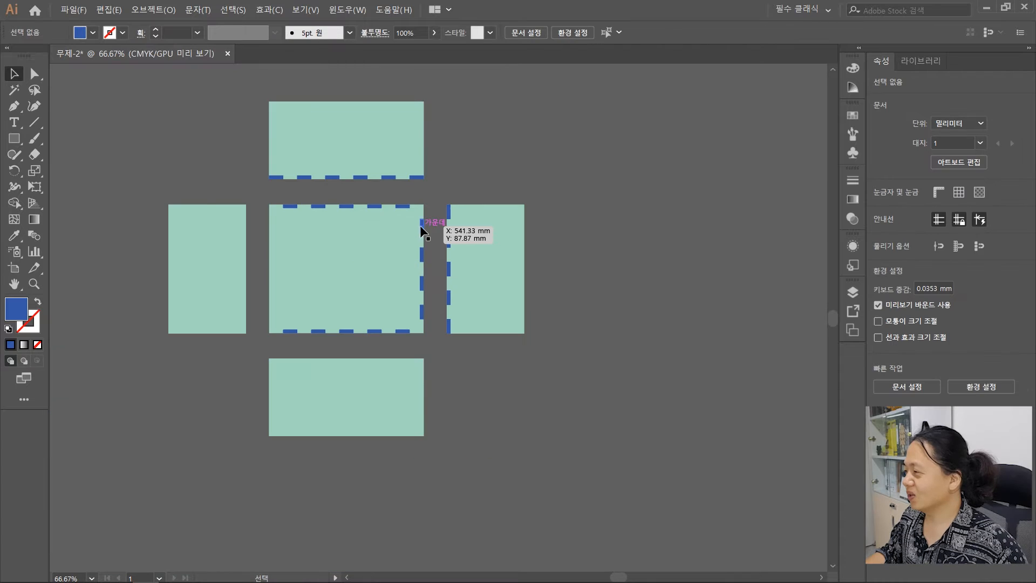
Step: Copy the four blue teeth on the central panel's right edge horizontally to the inside of its left edge
scroll(429, 228, up, 2)
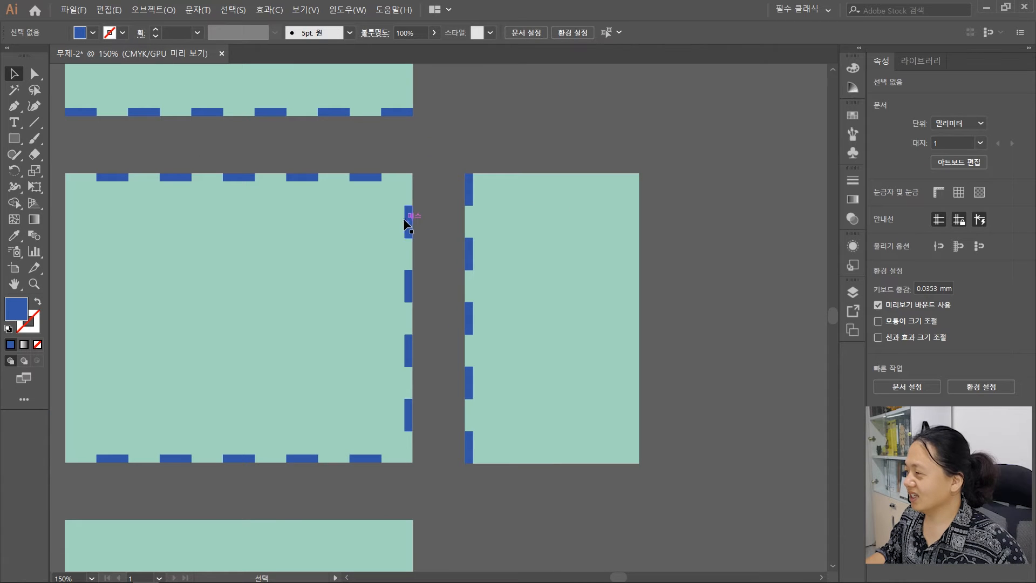
drag(393, 227, 497, 211)
click(515, 210)
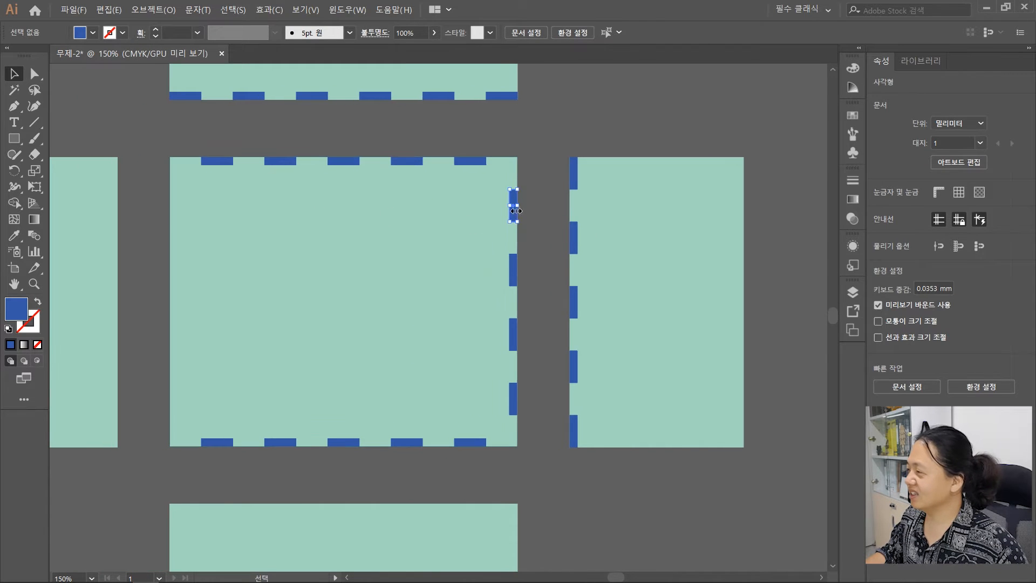
shift+click(513, 270)
shift+click(513, 337)
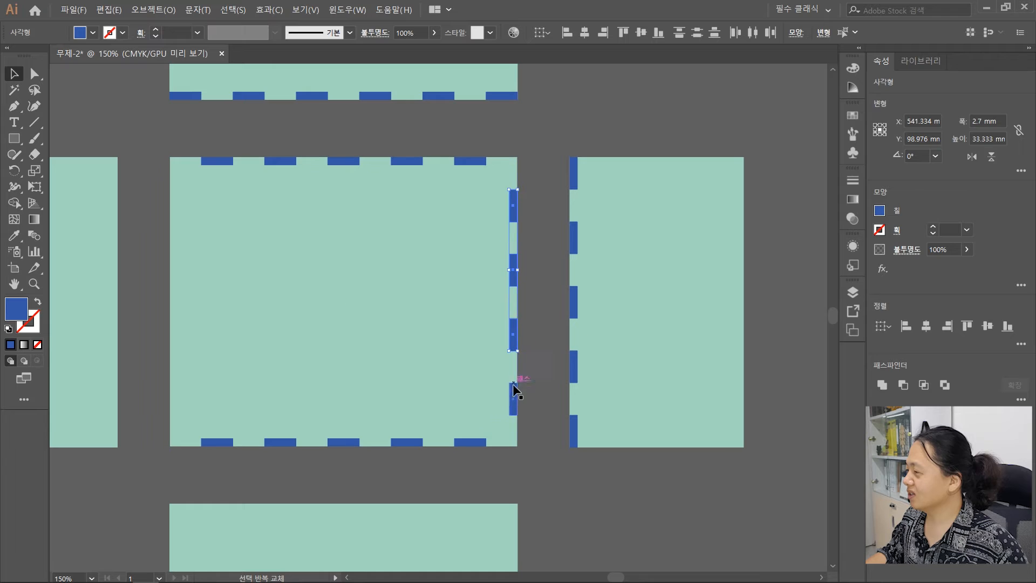
shift+click(513, 400)
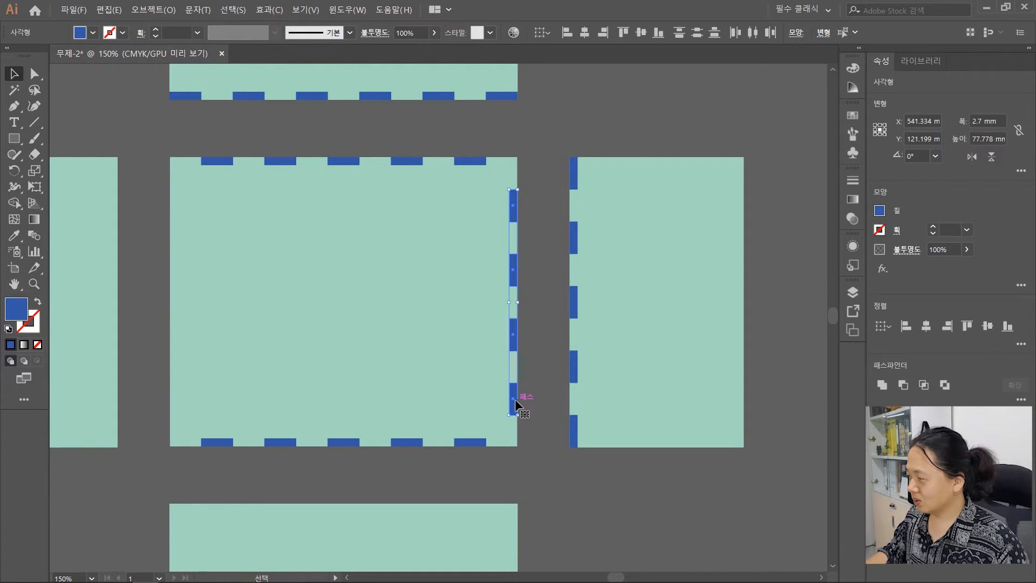
drag(514, 399, 173, 386)
click(151, 230)
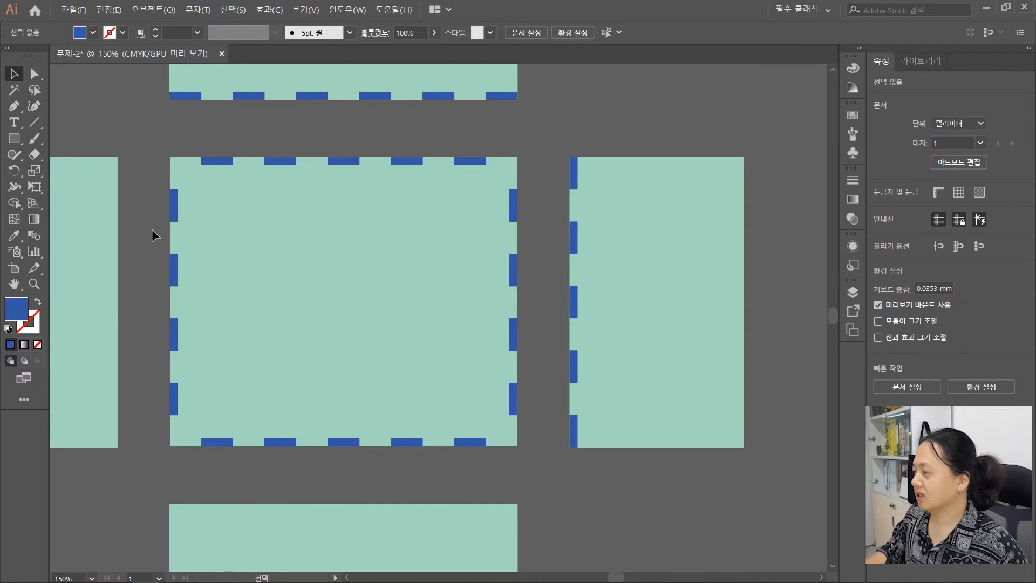
Step: Delete the toothless green panels to the left of and below the central panel
scroll(151, 230, down, 2)
drag(84, 138, 147, 157)
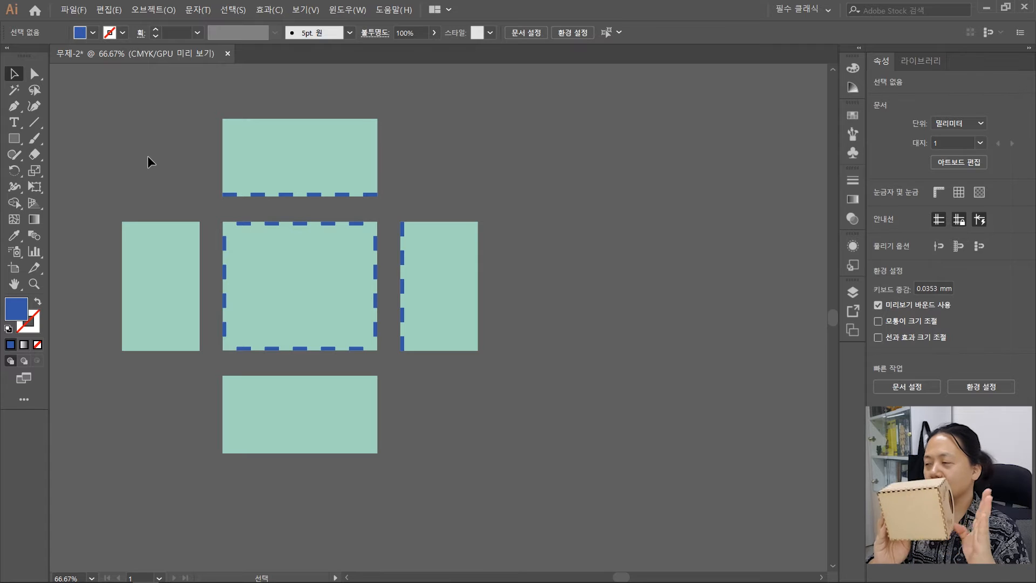
click(145, 248)
shift+click(316, 423)
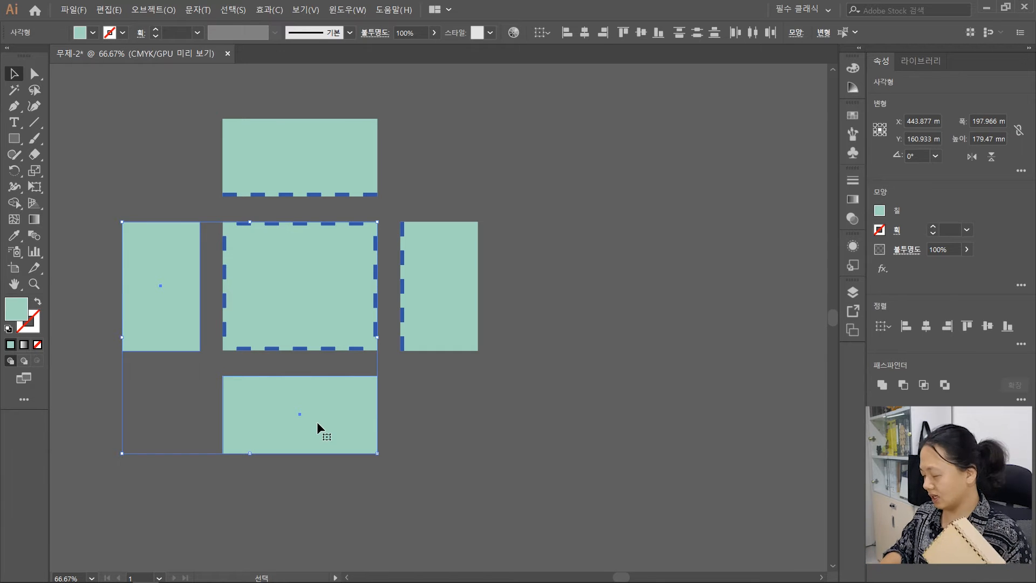
key(Delete)
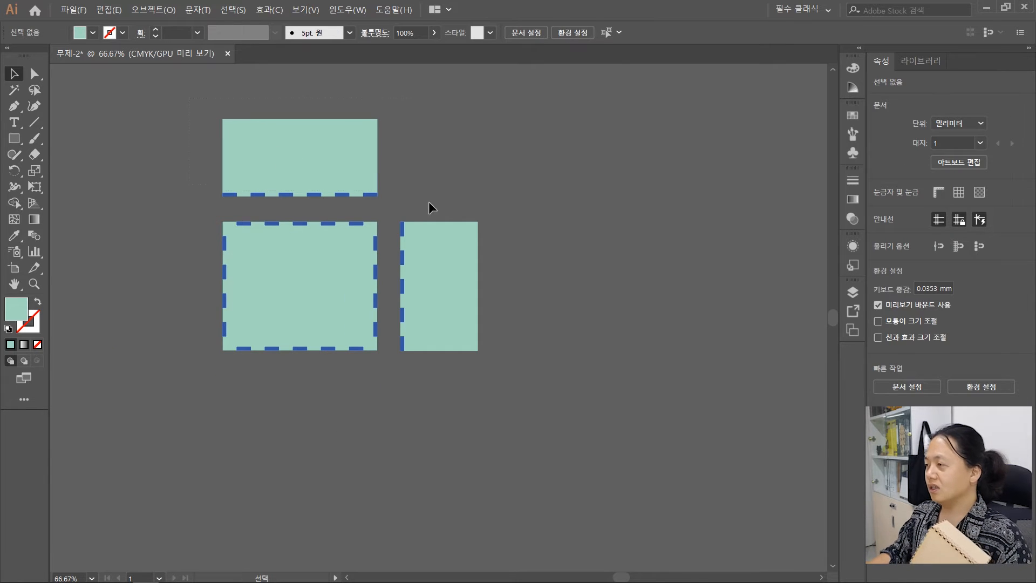
drag(448, 201, 448, 201)
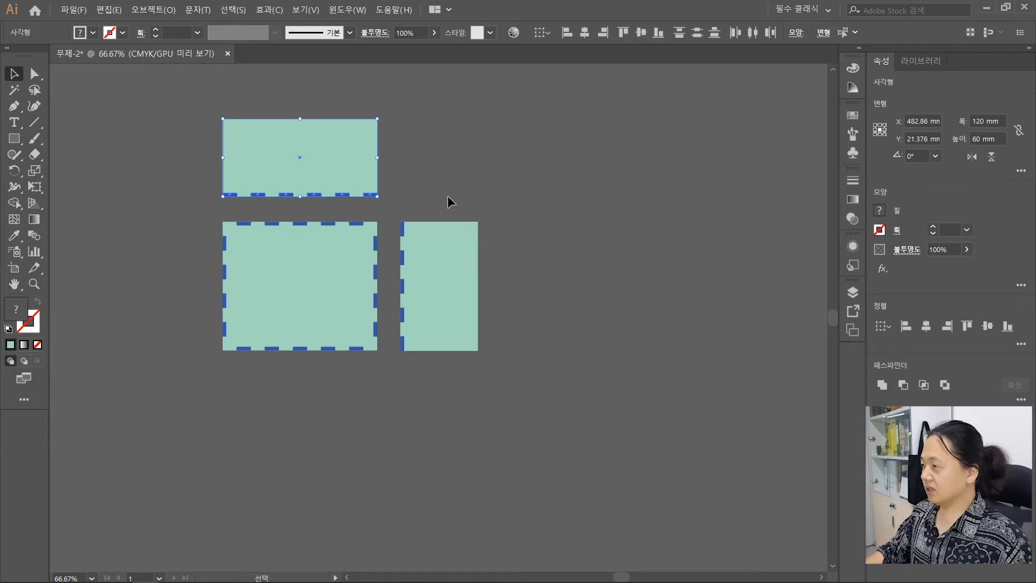
scroll(448, 184, up, 2)
drag(512, 154, 570, 277)
click(529, 202)
click(277, 219)
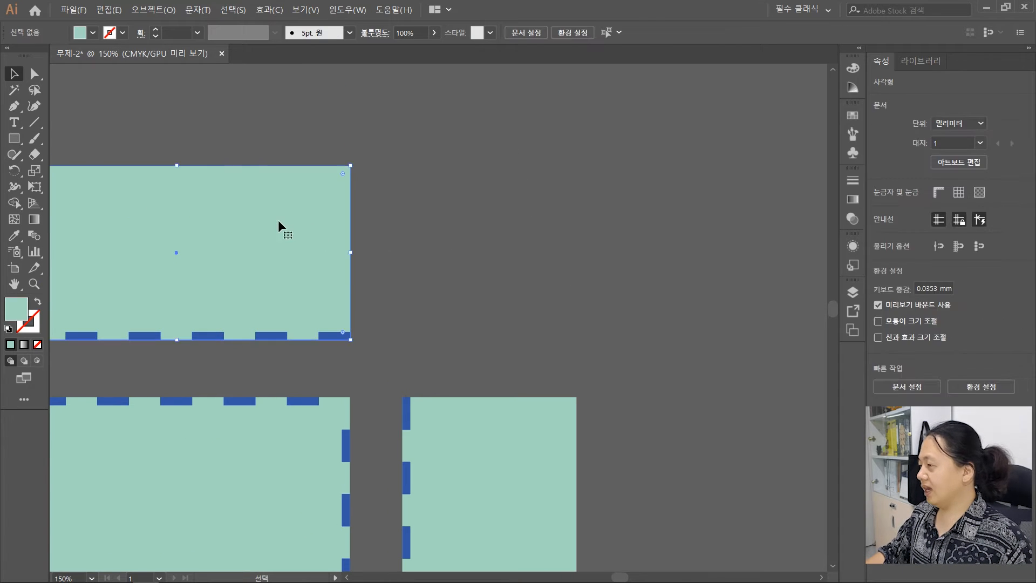
click(527, 474)
click(471, 283)
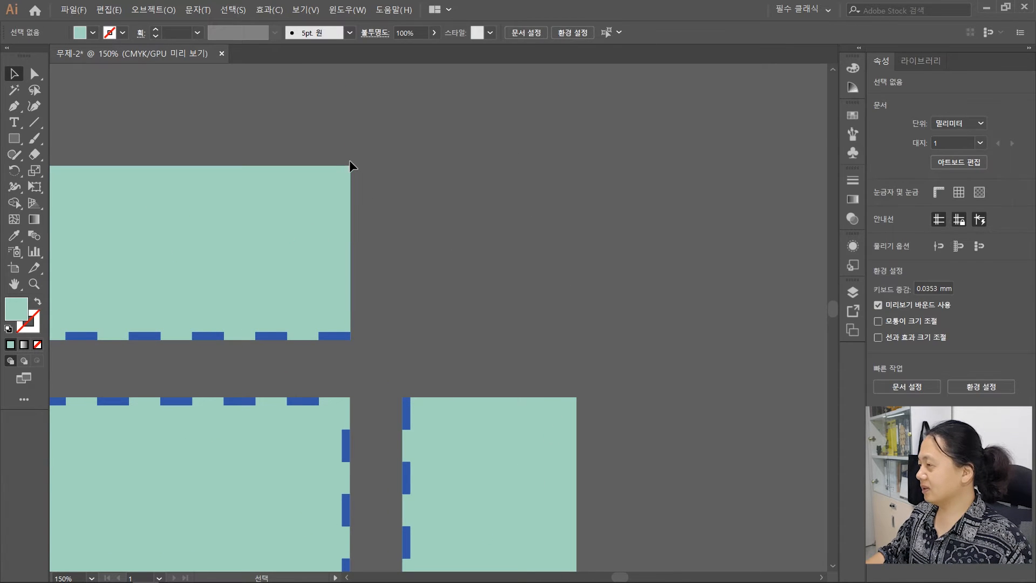
drag(350, 192, 352, 215)
key(ctrl+z)
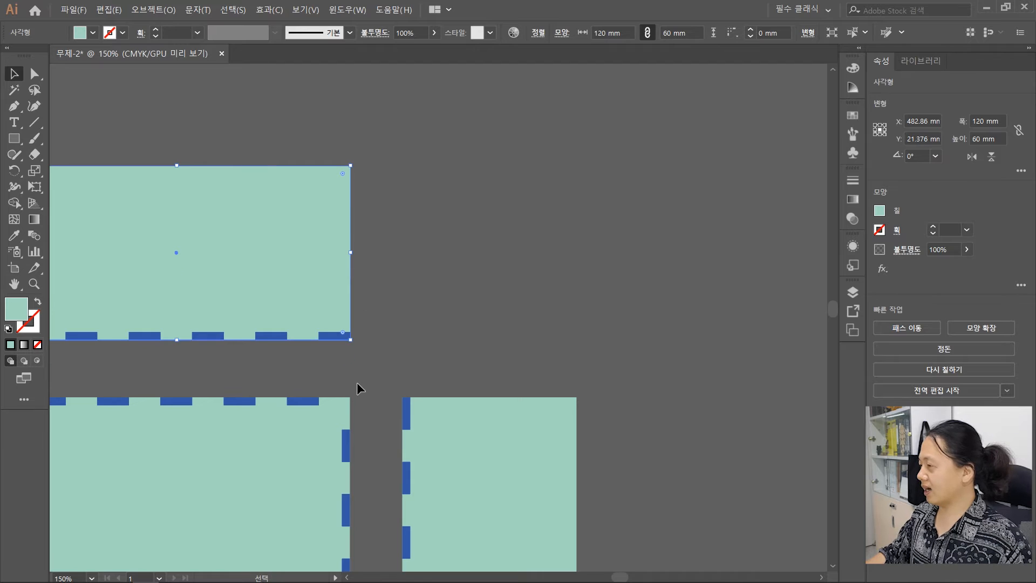
Step: Draw a blue rectangle about 9 by 16 mm just right of the top panel, level with its upper edge
click(464, 200)
key(m)
mouse_move(365, 166)
mouse_down()
mouse_move(401, 219)
mouse_move(393, 223)
mouse_move(393, 211)
mouse_up()
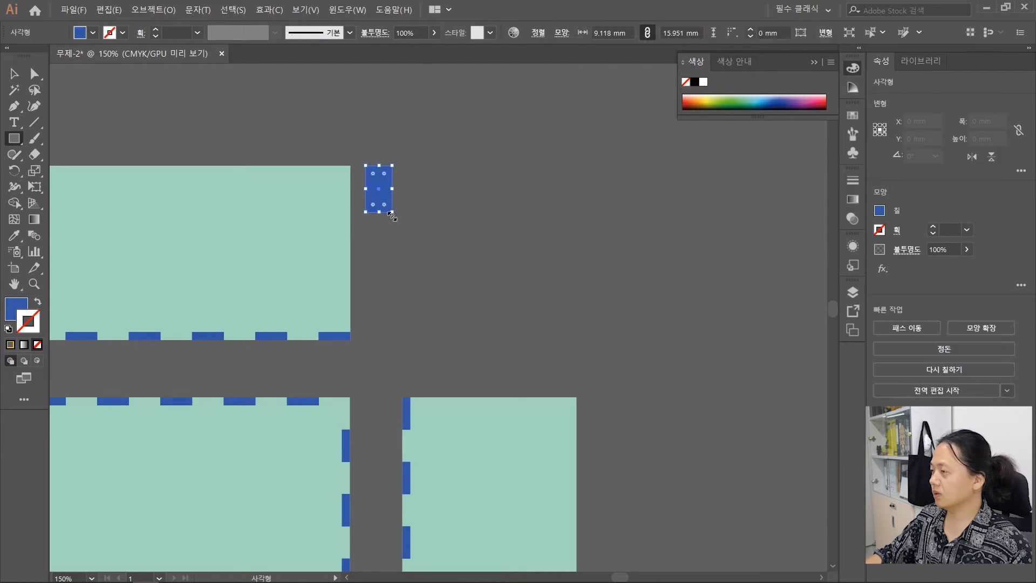
click(14, 74)
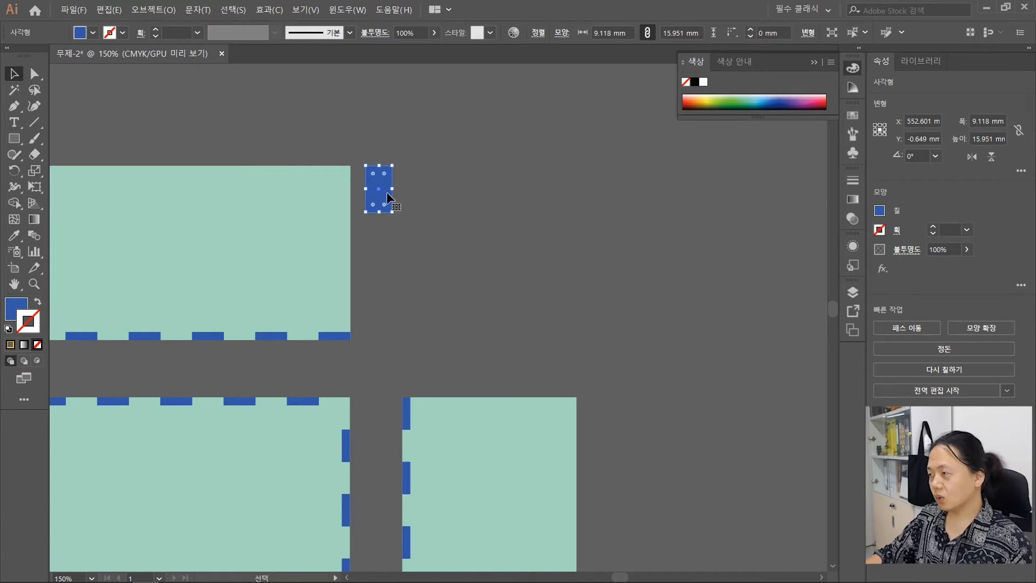
click(485, 184)
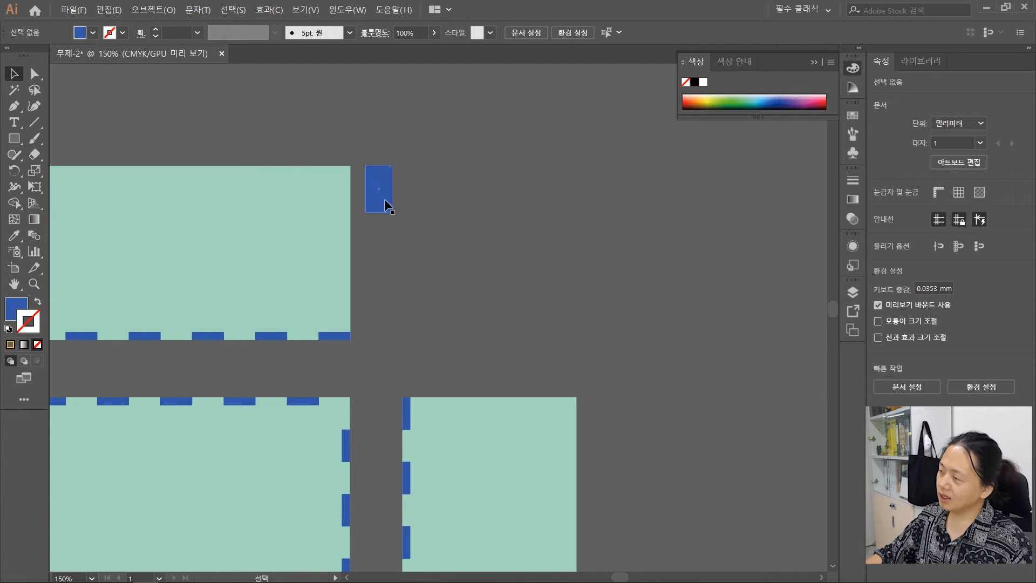
Step: Duplicate the blue rectangle straight down edge to edge, repeating the copy until the column has five rectangles
drag(384, 201, 380, 247)
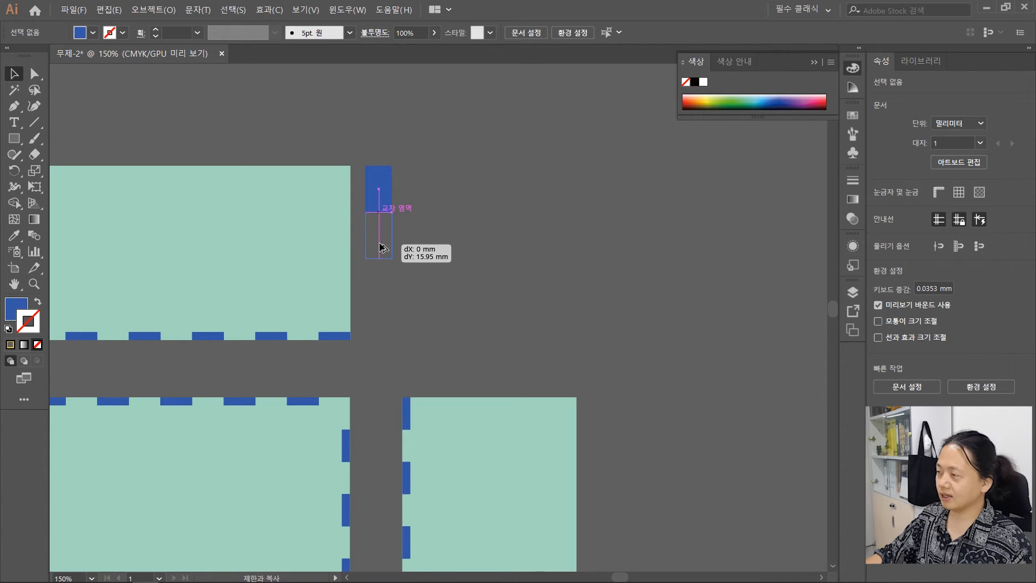
drag(380, 247, 380, 247)
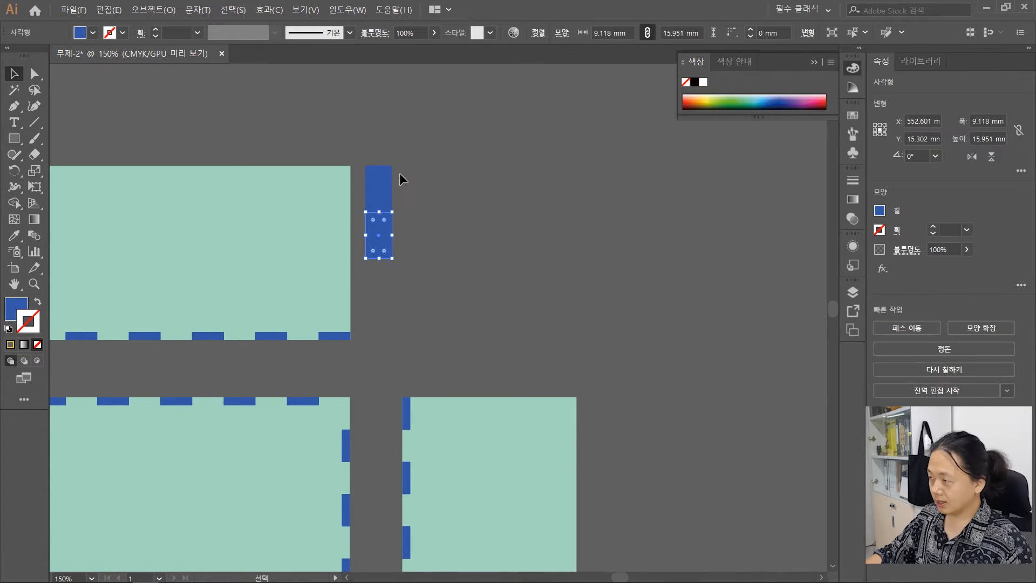
key(ctrl+d)
key(ctrl+d)
key(ctrl+d)
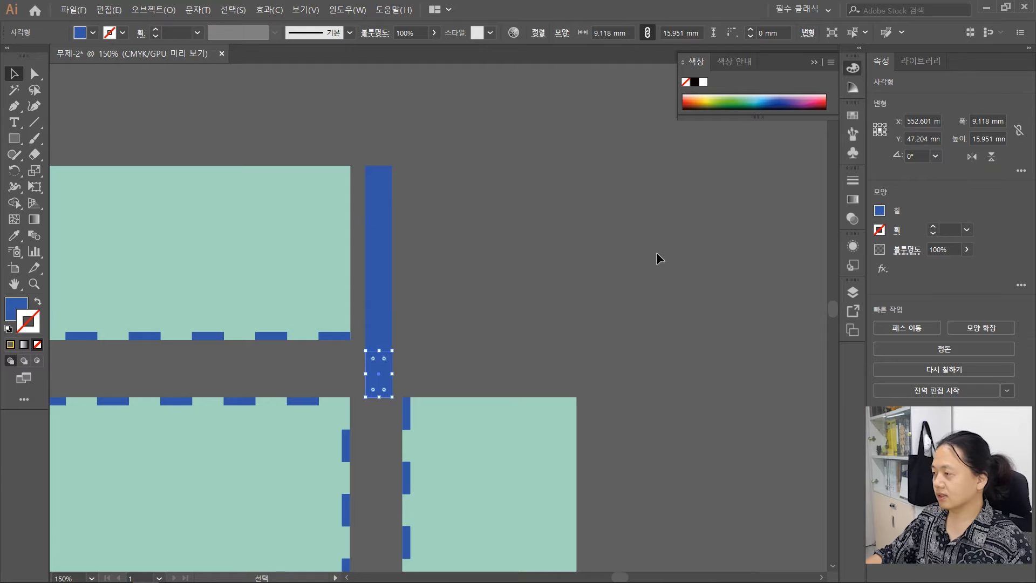
Step: Shorten the whole five-rectangle column from its bottom end to 60 mm, level with the top panel's lower edge, and set its width to 2.7 mm
click(389, 417)
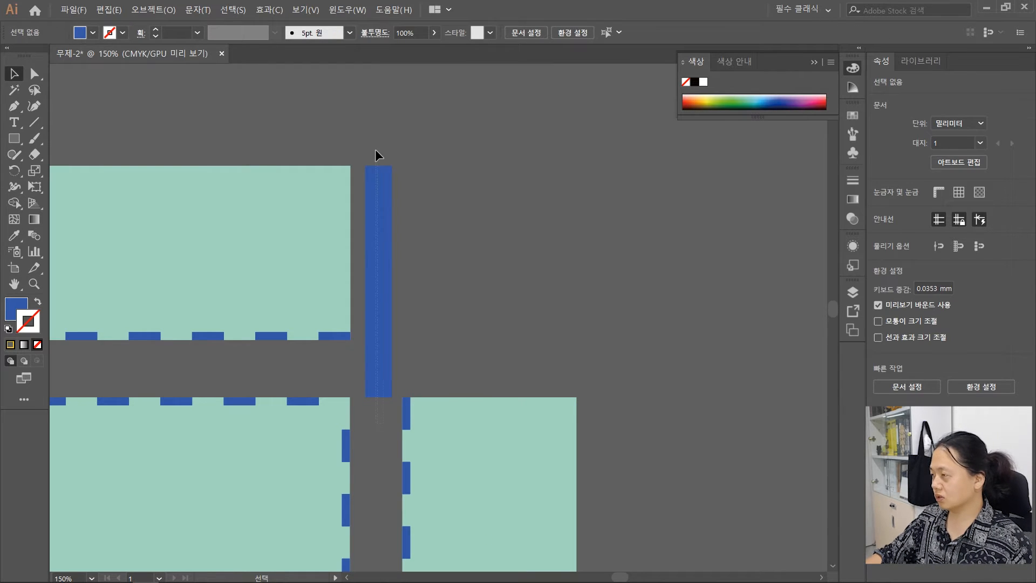
drag(376, 150, 375, 144)
drag(379, 398, 384, 340)
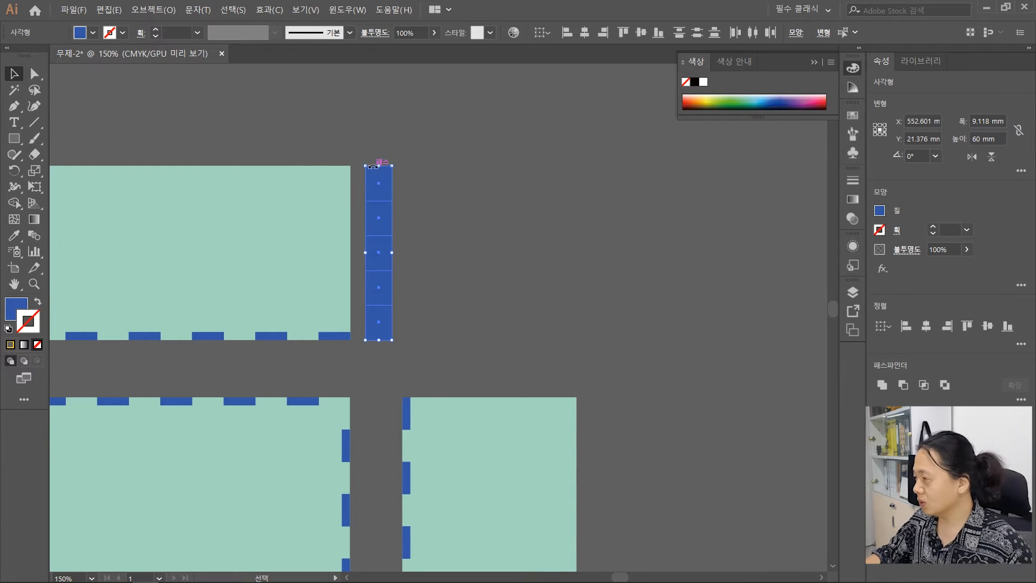
click(987, 121)
text(2.7)
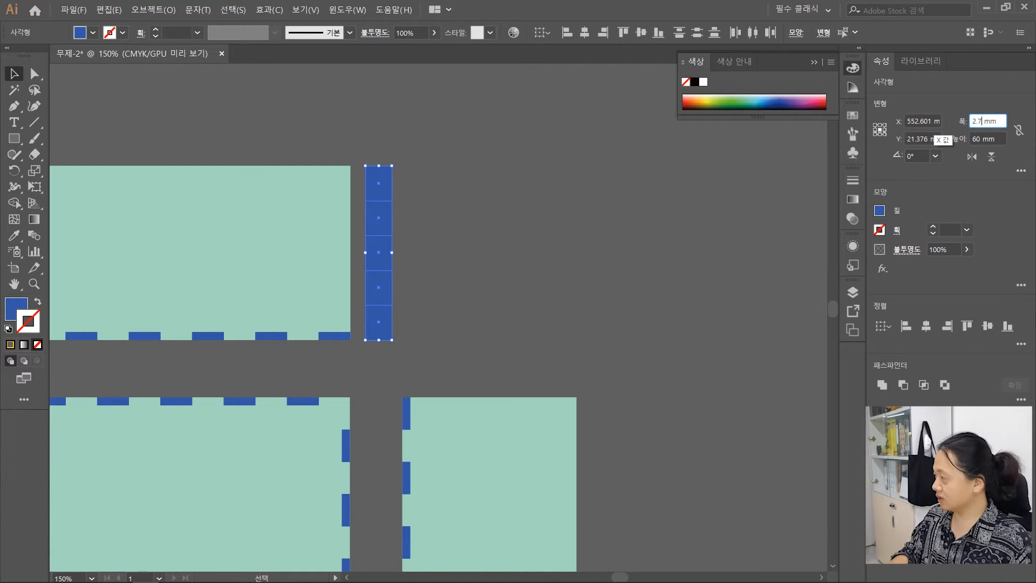
key(Return)
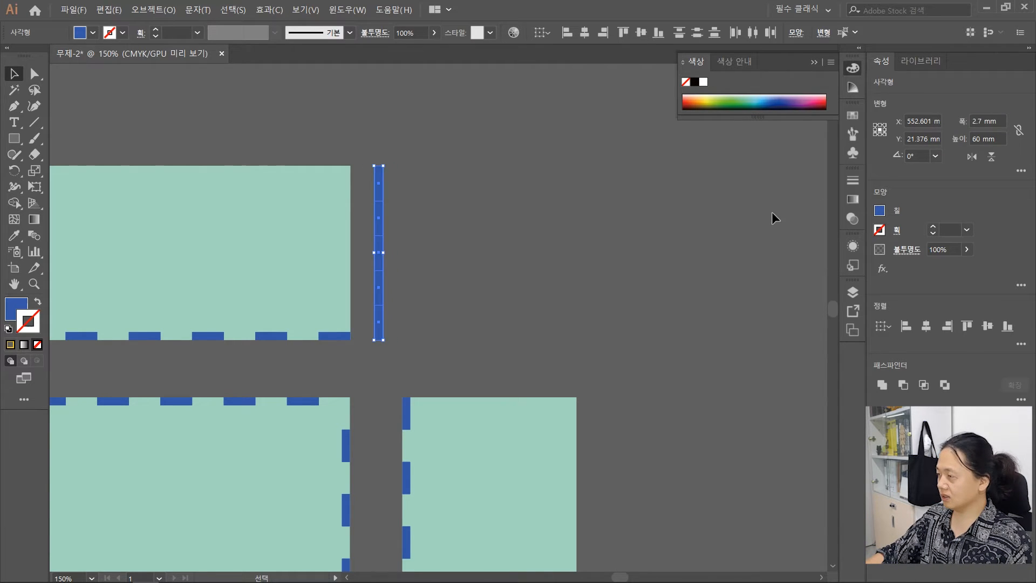
Step: Move the blue column horizontally inside the top panel, flush with the panel's right edge
click(448, 173)
scroll(353, 215, up, 1)
drag(523, 242, 631, 251)
drag(536, 400, 532, 397)
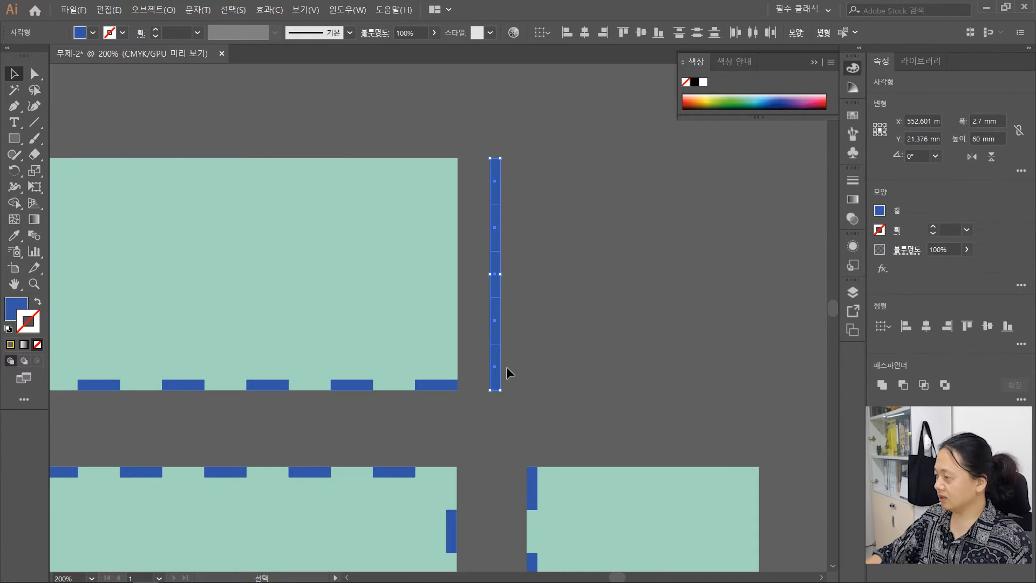
drag(497, 352, 456, 351)
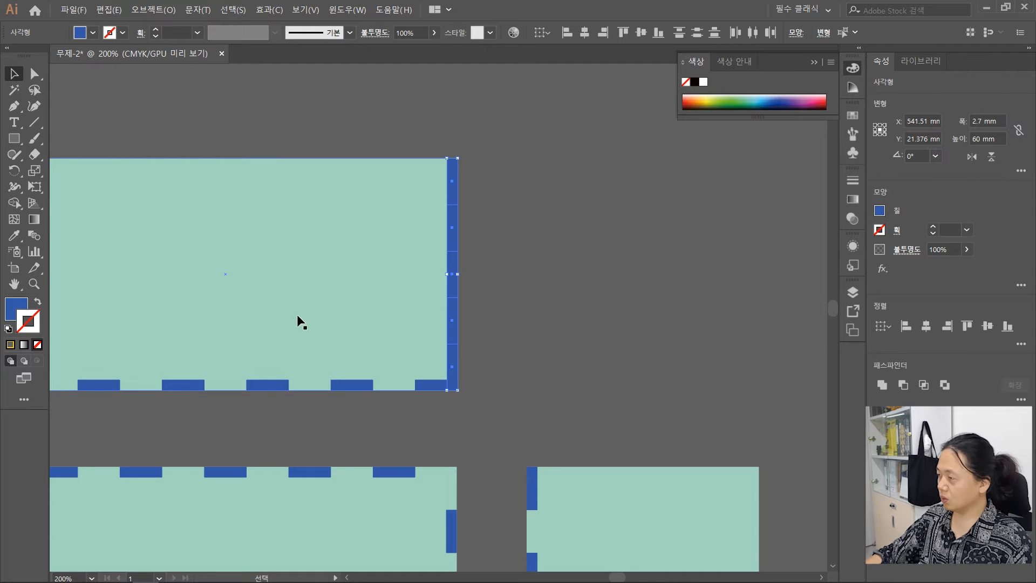
drag(561, 271, 467, 187)
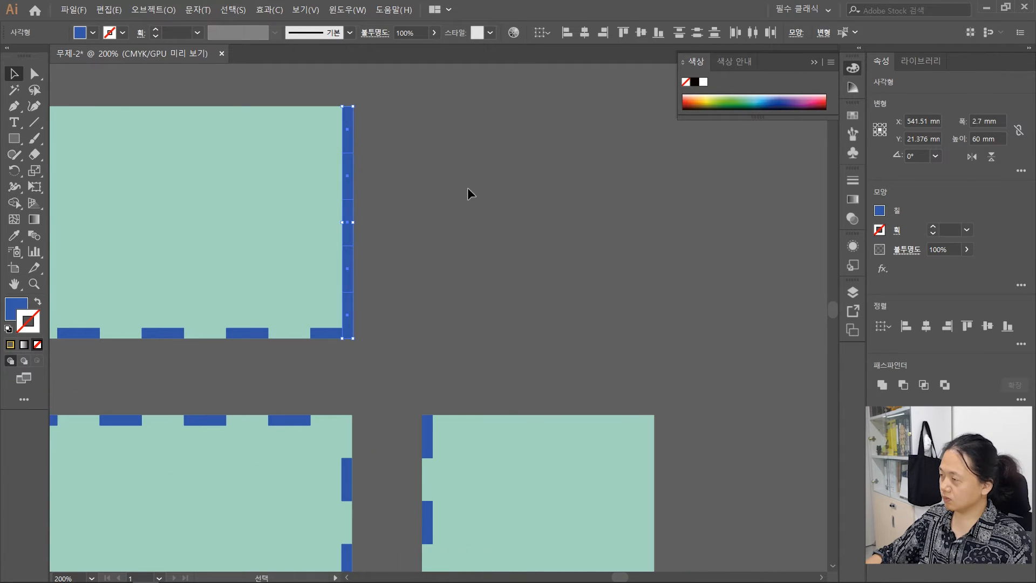
click(462, 144)
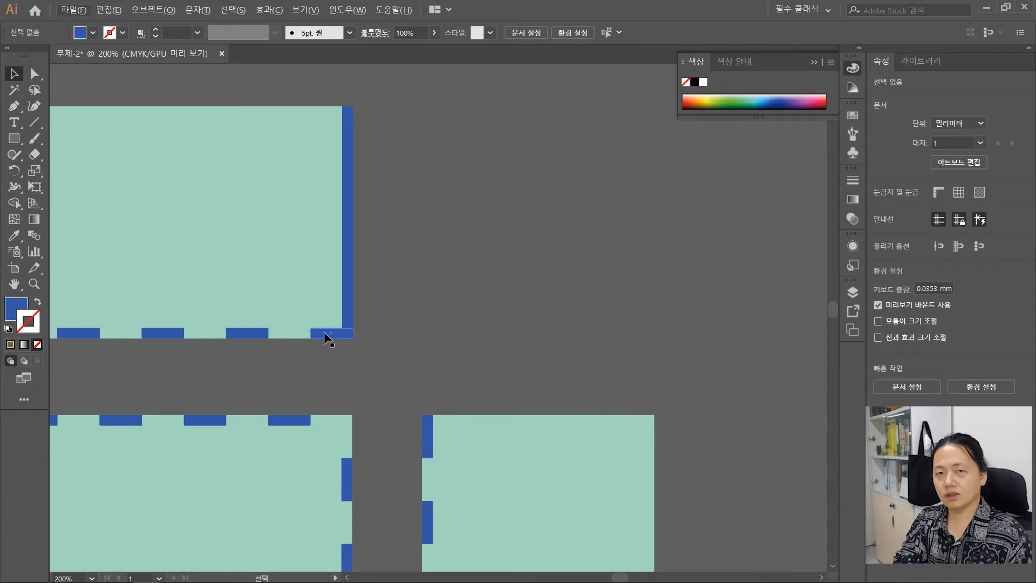
Step: Examine how the column's lowest rectangle overlaps the last bottom tooth at the top panel's lower-right corner
click(352, 306)
scroll(357, 326, up, 2)
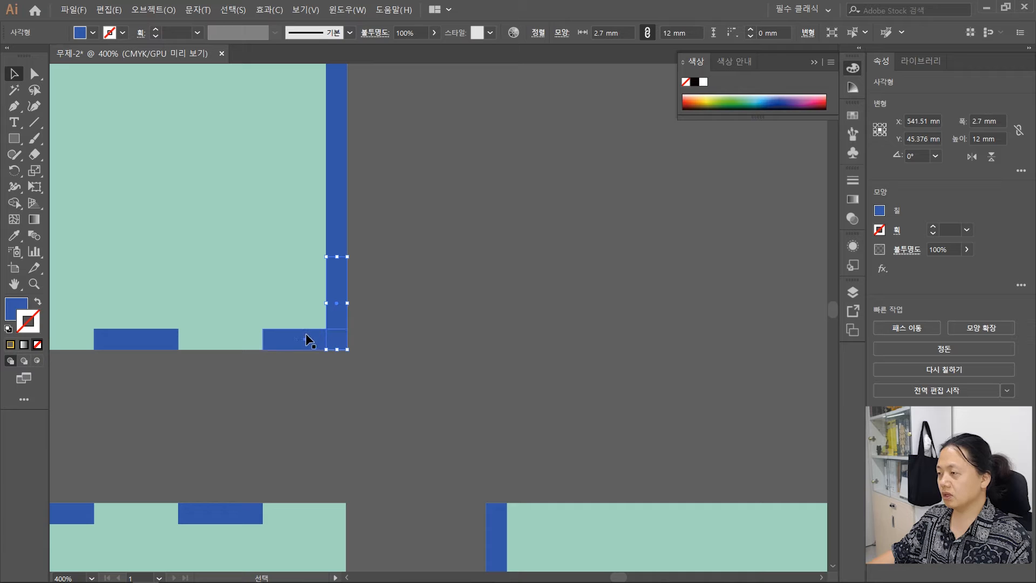
click(305, 334)
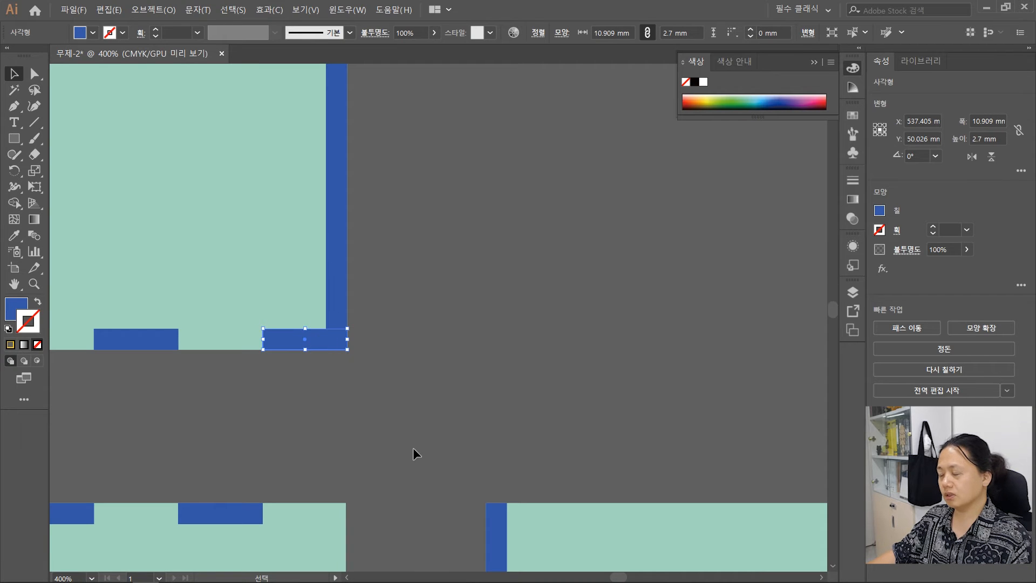
scroll(413, 448, down, 2)
scroll(299, 366, up, 2)
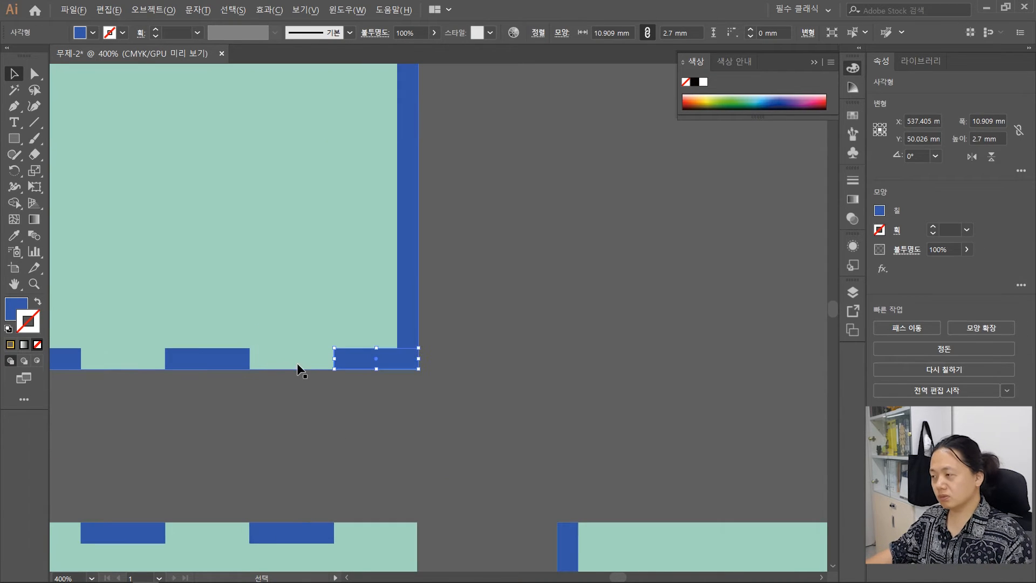
click(417, 305)
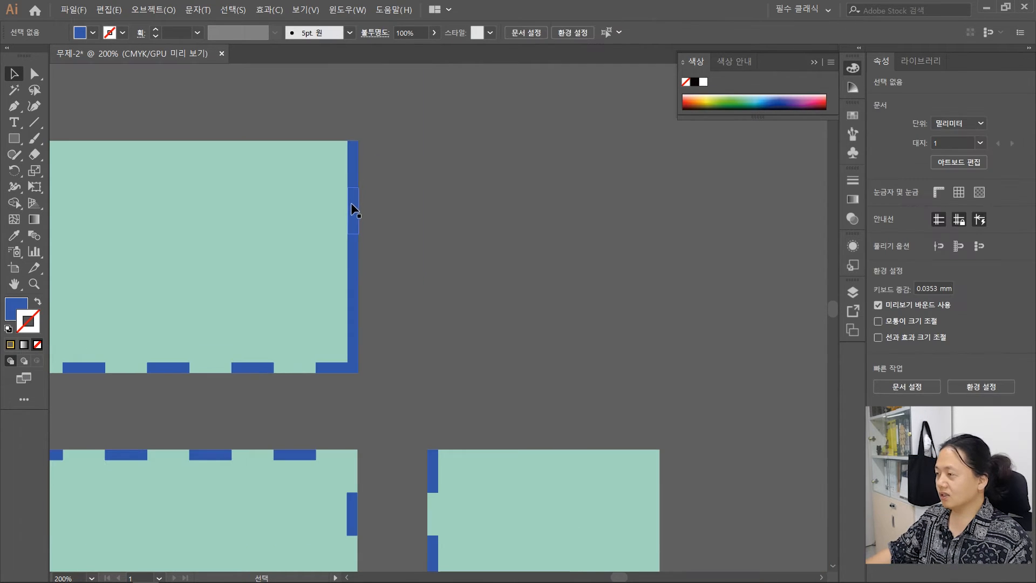
Step: Select the column's second and fourth rectangles and move them off the top panel into the empty area above the right panel
click(352, 205)
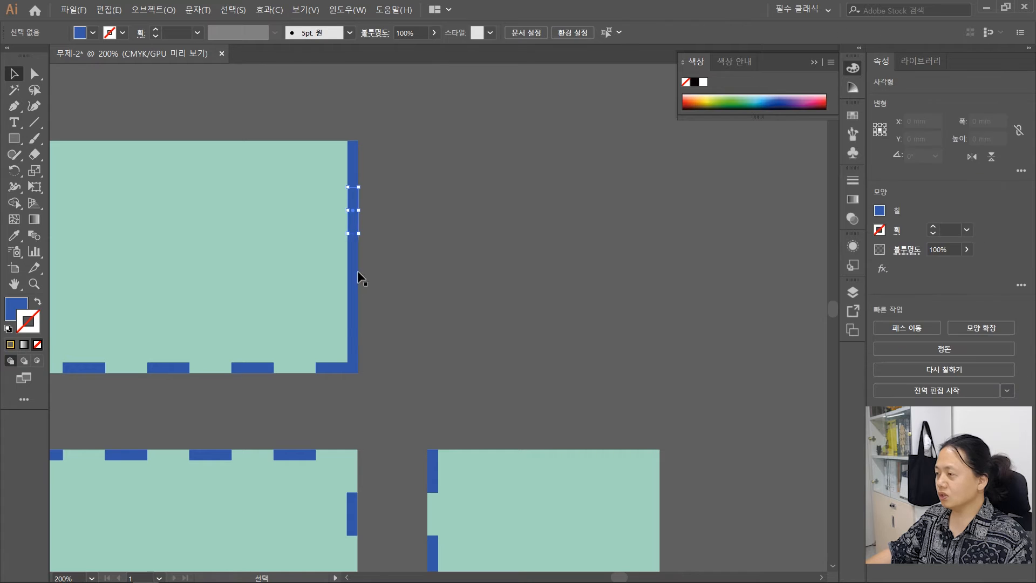
click(437, 259)
click(354, 209)
shift+click(351, 300)
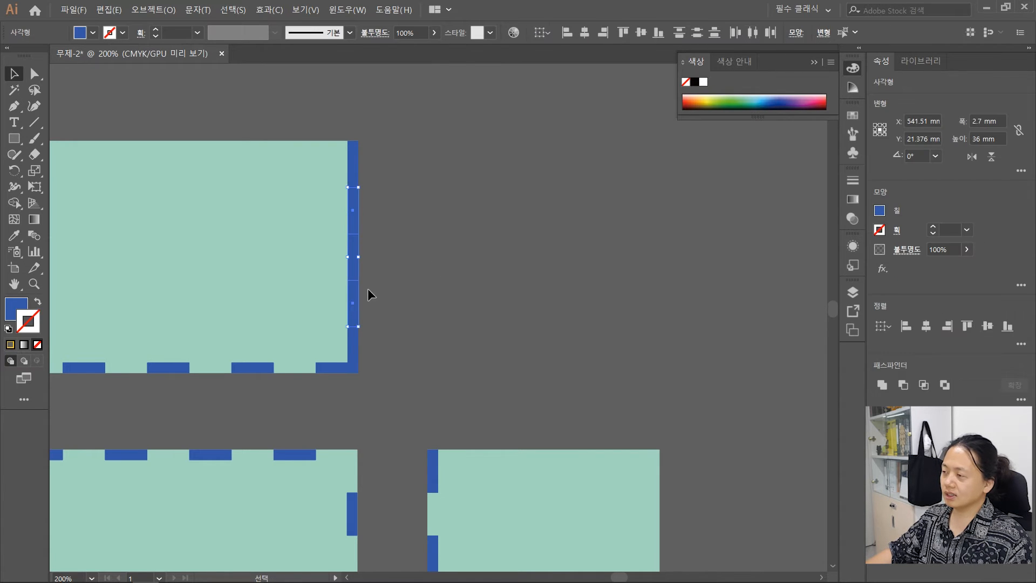
click(364, 179)
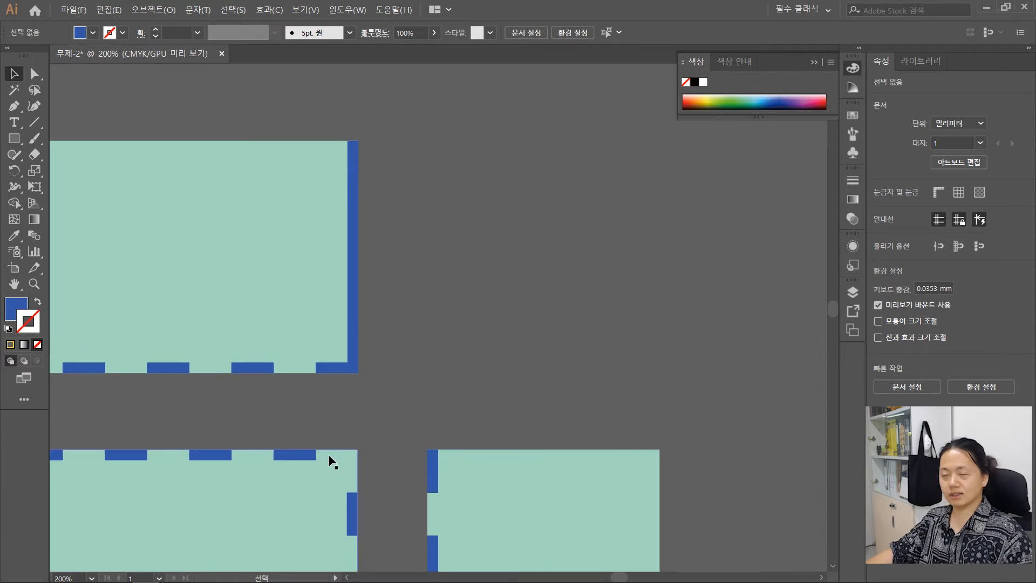
click(357, 208)
shift+click(353, 305)
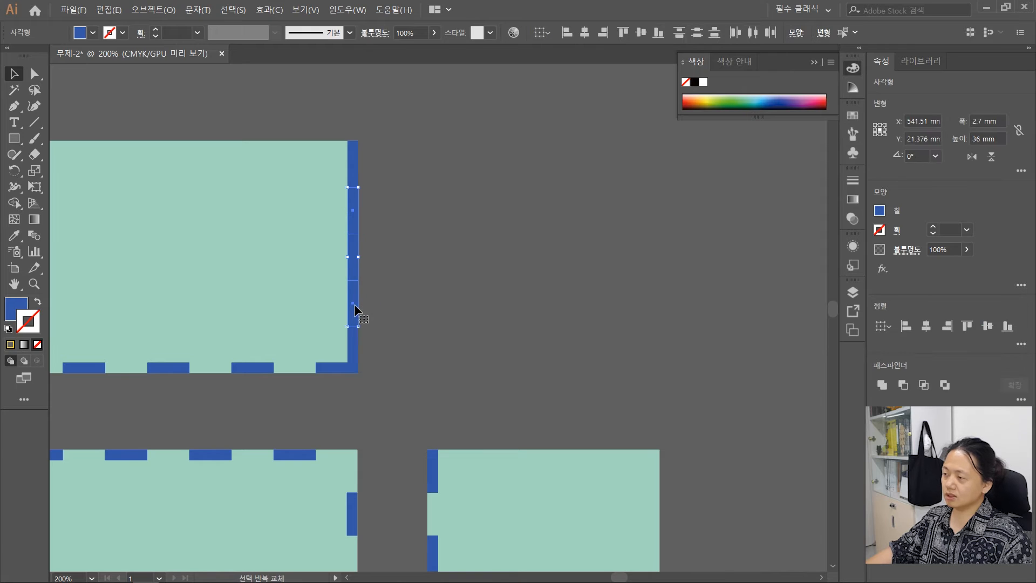
drag(354, 294, 491, 377)
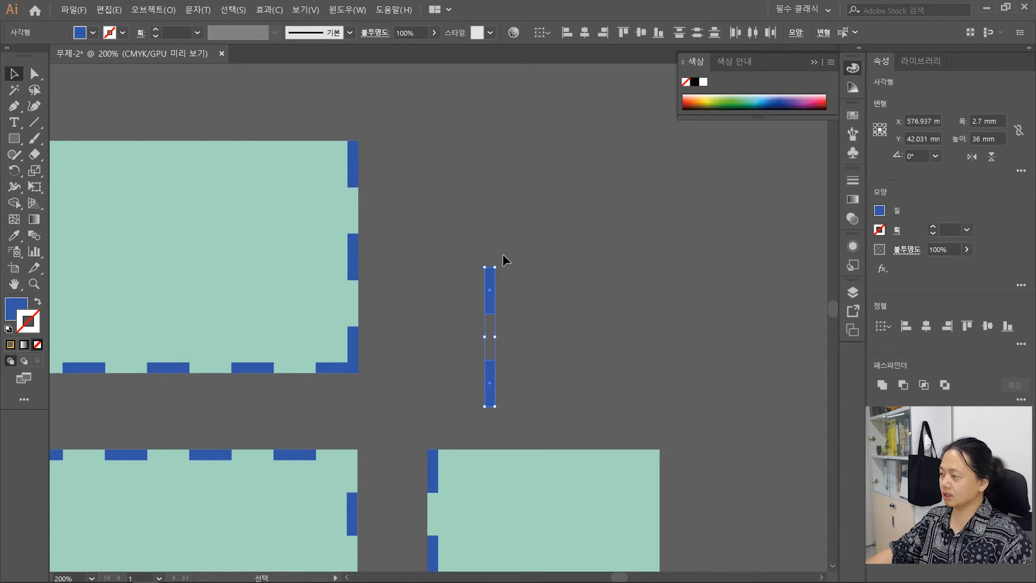
drag(500, 264, 584, 441)
click(730, 445)
drag(730, 445, 650, 281)
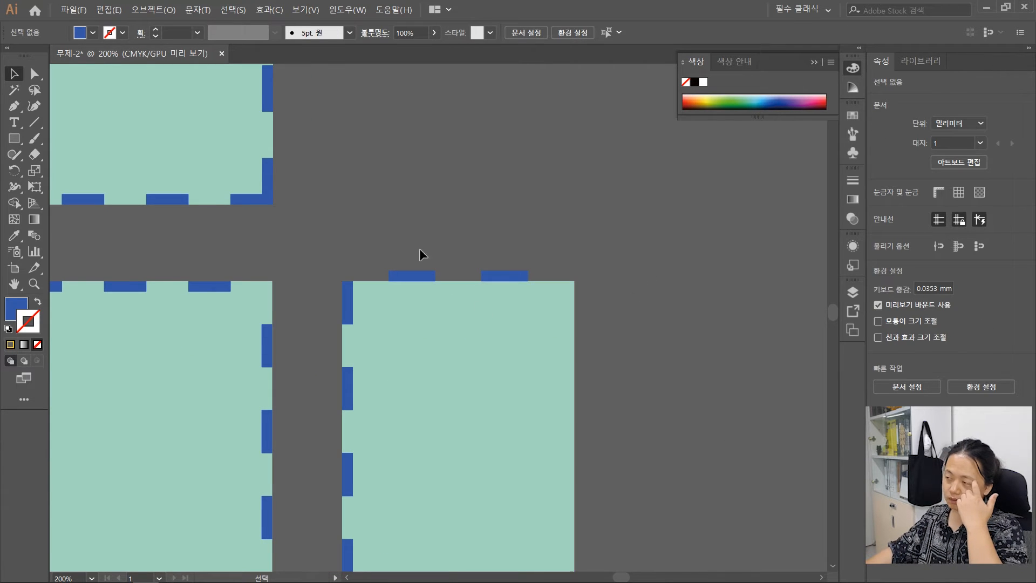
drag(571, 271, 574, 273)
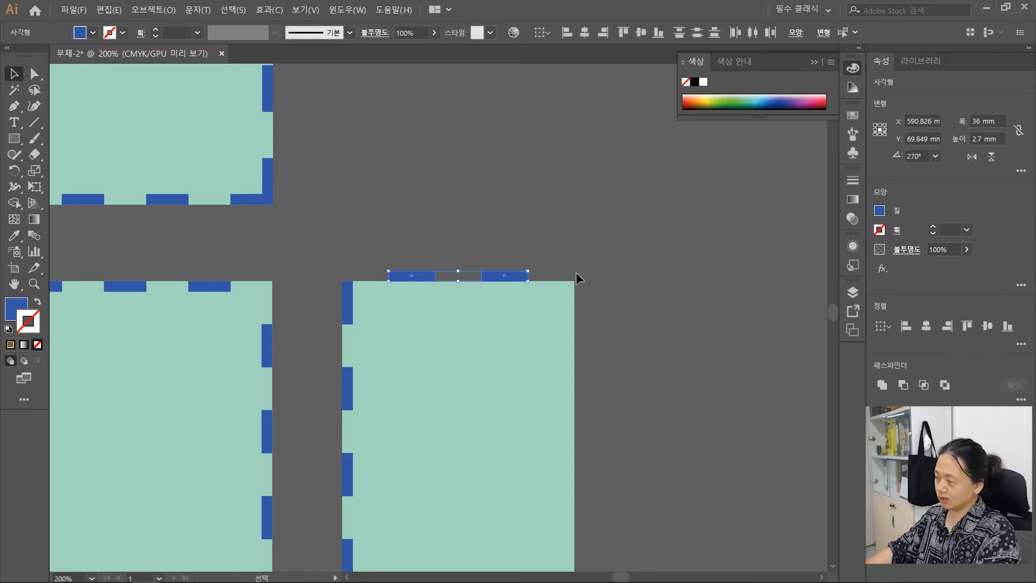
key(ctrl+x)
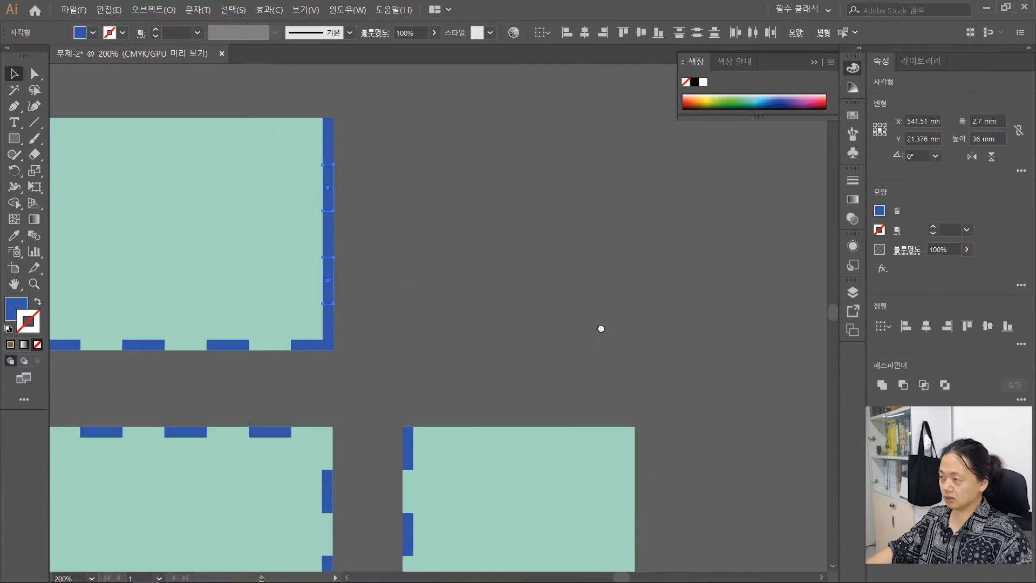
Step: Select the column's first, third and fifth rectangles and move them off the top panel into the empty area beside it
drag(600, 327, 616, 404)
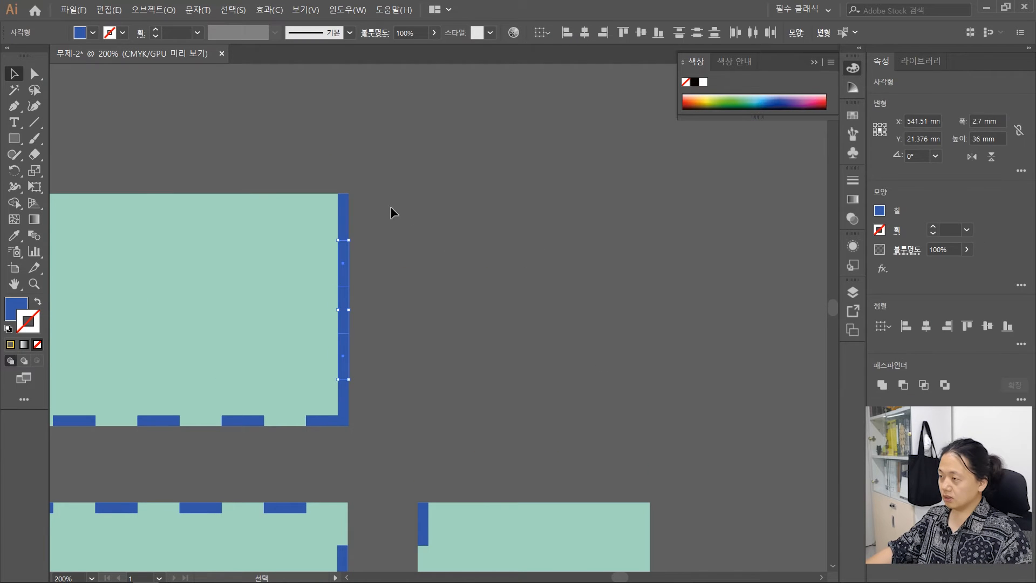
click(342, 212)
shift+click(342, 299)
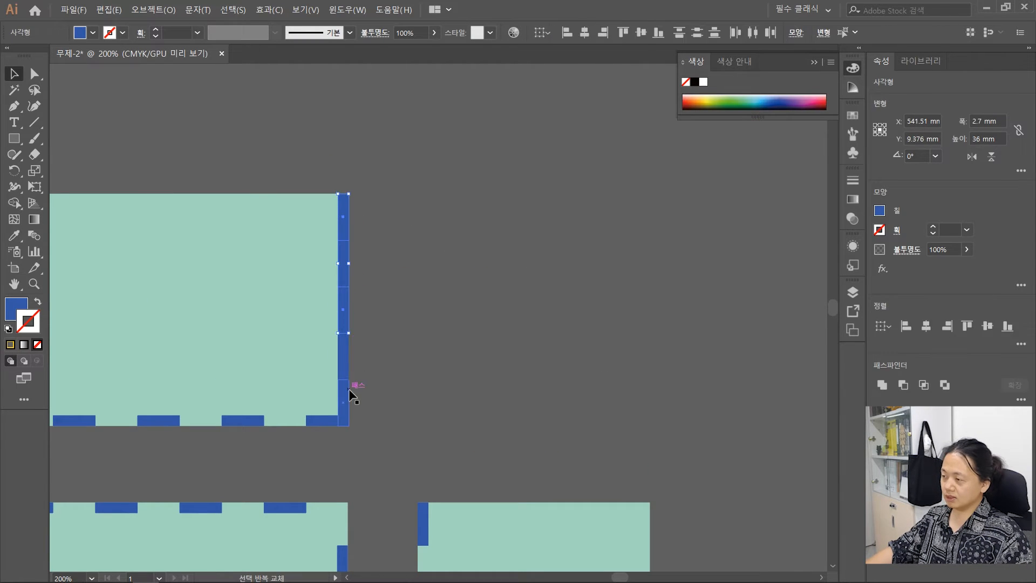
shift+click(345, 388)
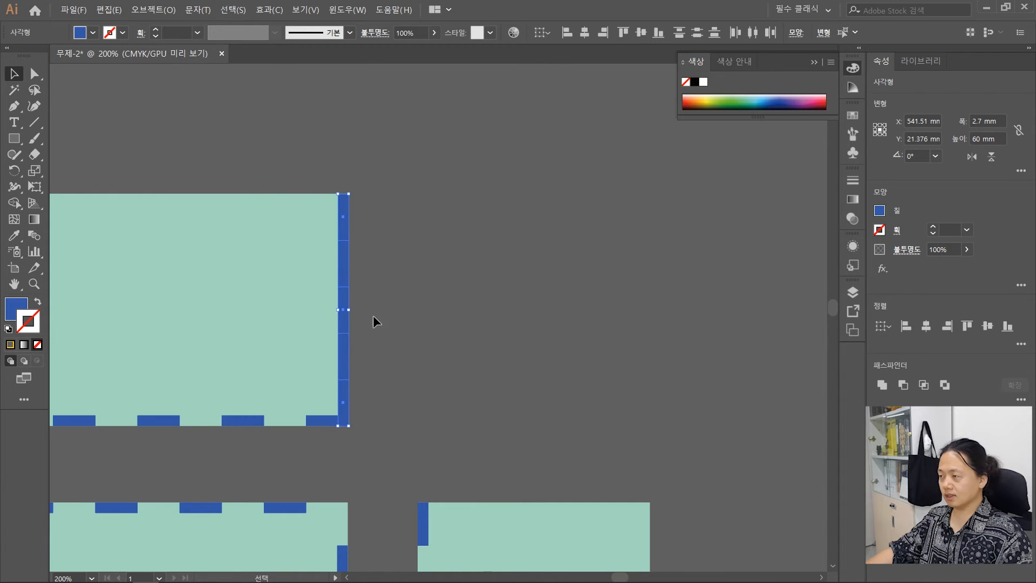
drag(346, 203, 519, 213)
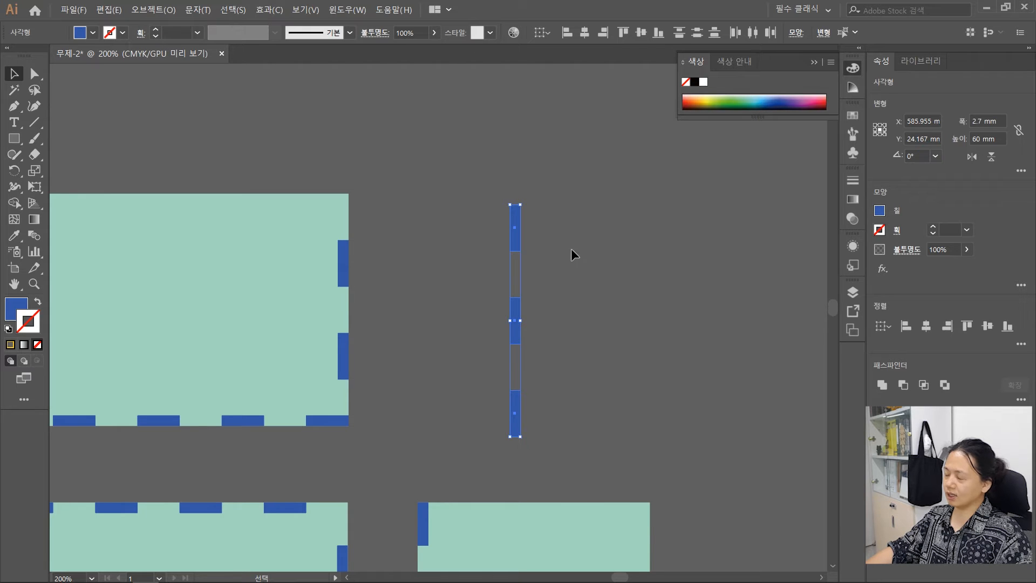
scroll(526, 203, up, 4)
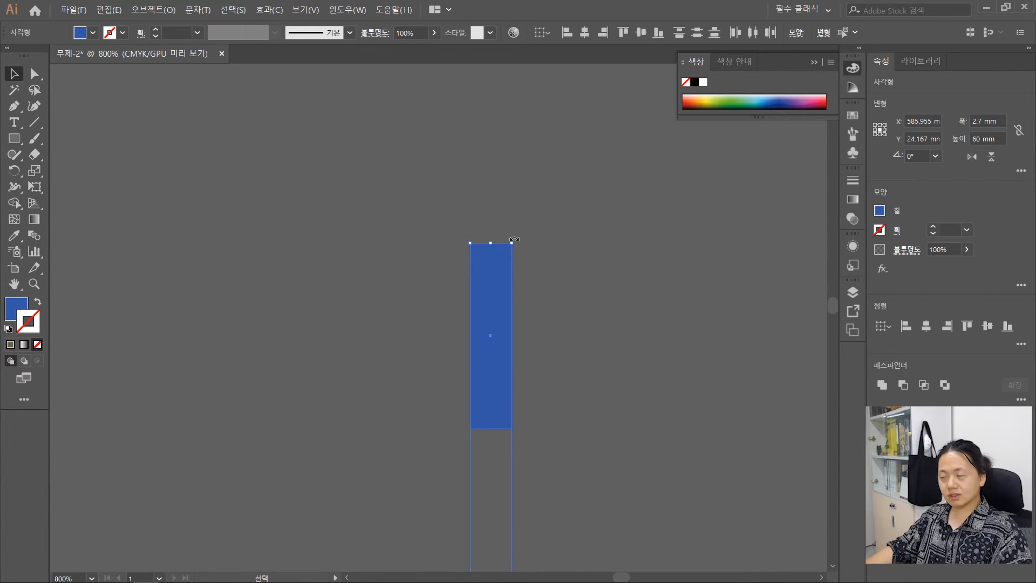
drag(514, 239, 665, 387)
key(ctrl+z)
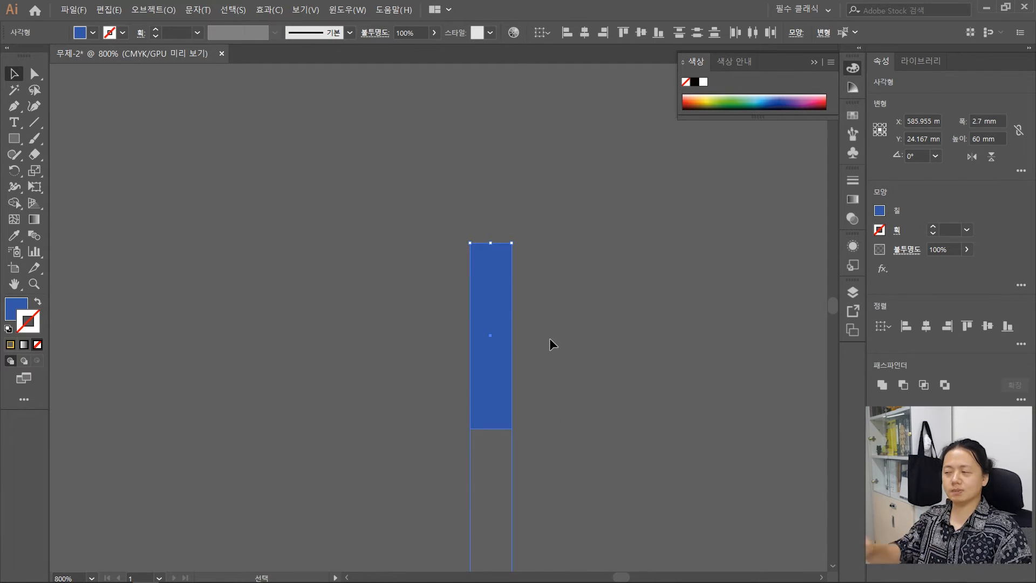
Step: Rotate the three separated rectangles together 90° clockwise into a horizontal row
scroll(549, 337, down, 2)
alt+scroll(549, 337, down, 4)
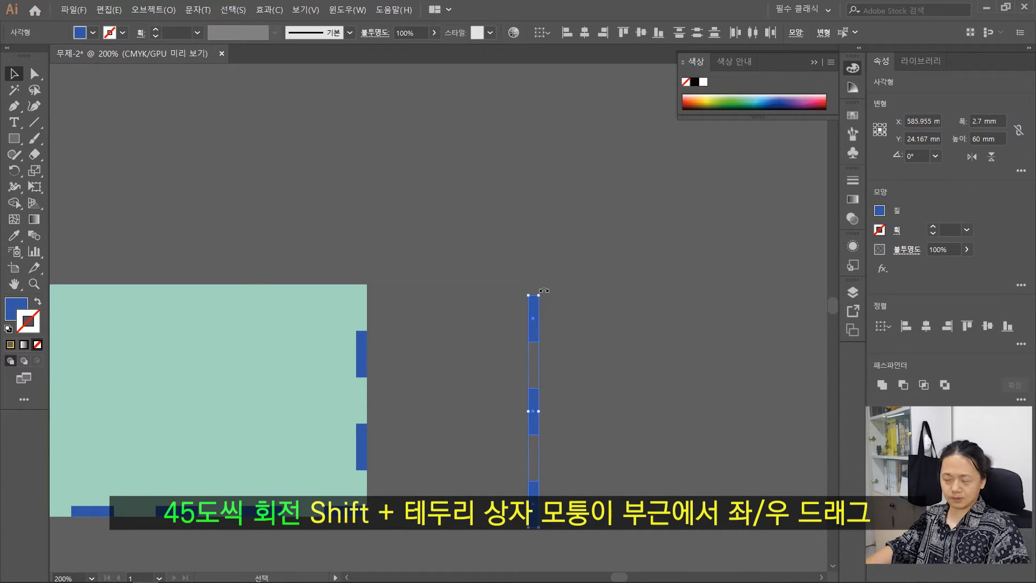
drag(543, 290, 620, 420)
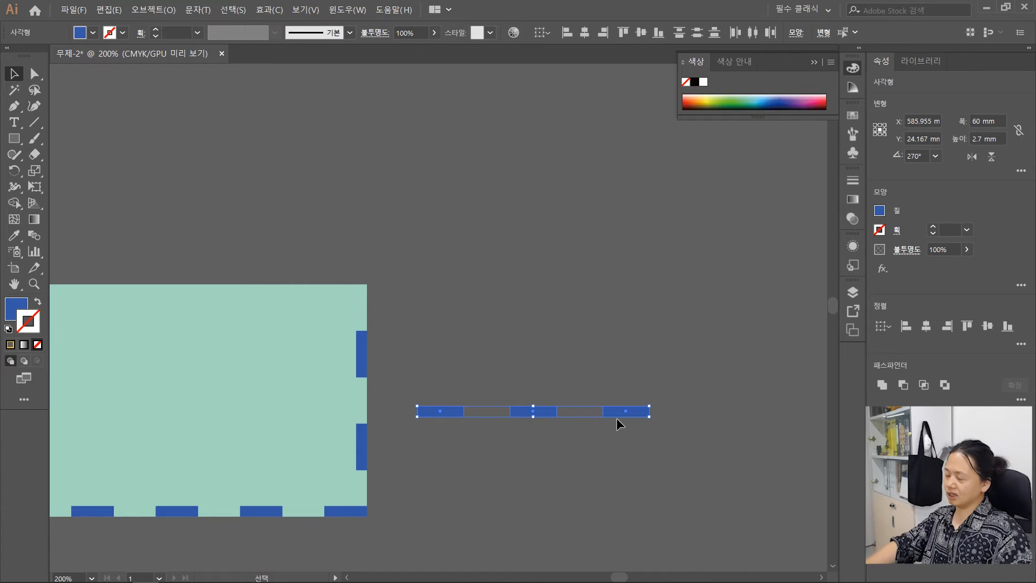
Step: Move the horizontal row of three teeth inside the right panel, flush with its upper edge and both upper corners
scroll(606, 417, down, 3)
drag(695, 450, 479, 365)
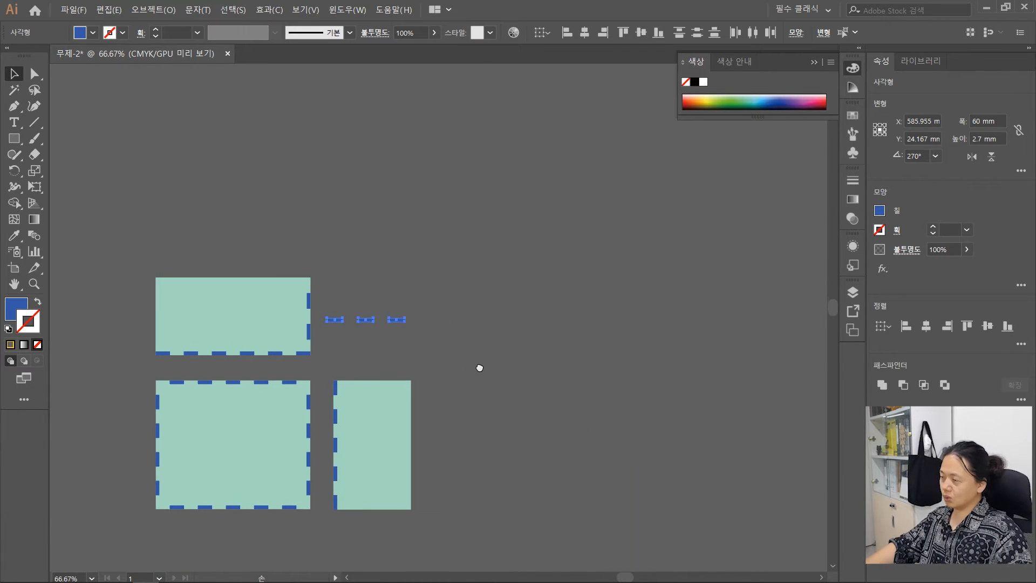
scroll(402, 367, up, 3)
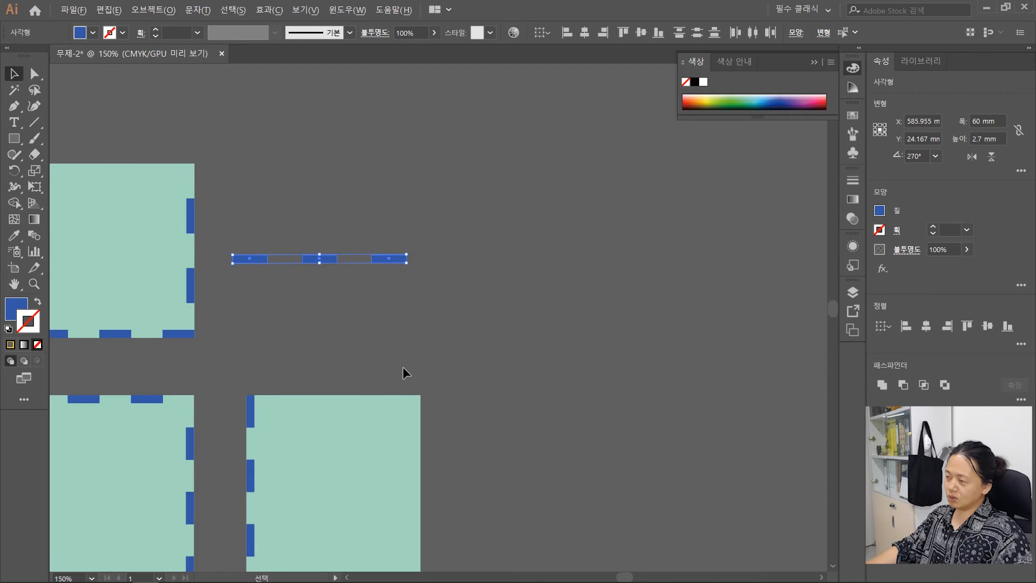
drag(279, 336, 423, 293)
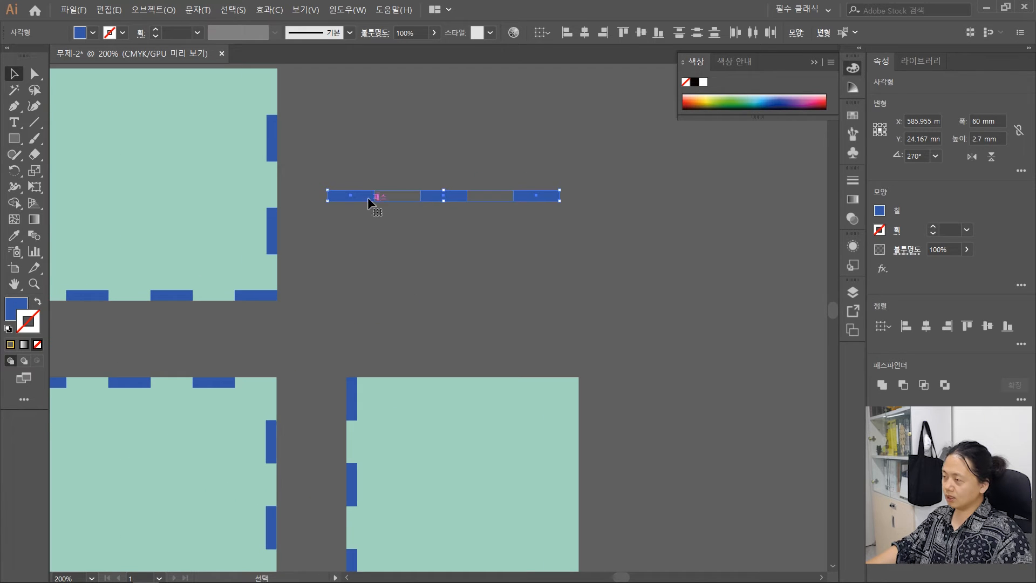
drag(367, 195, 364, 396)
scroll(409, 373, up, 2)
scroll(398, 290, down, 2)
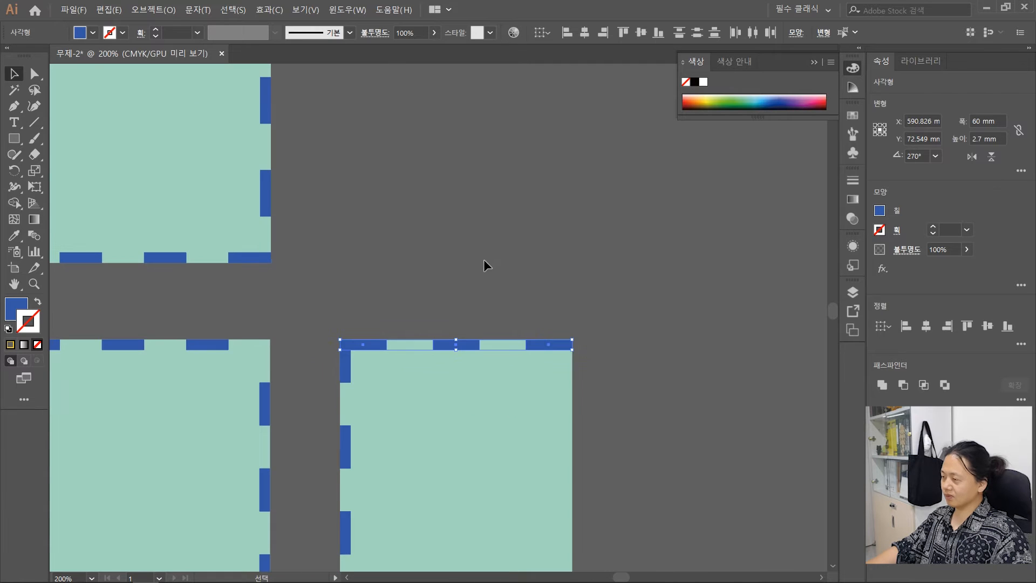
Step: Examine how the first upper-edge tooth overlaps the topmost left-edge tooth at the right panel's upper-left corner
drag(483, 264, 470, 162)
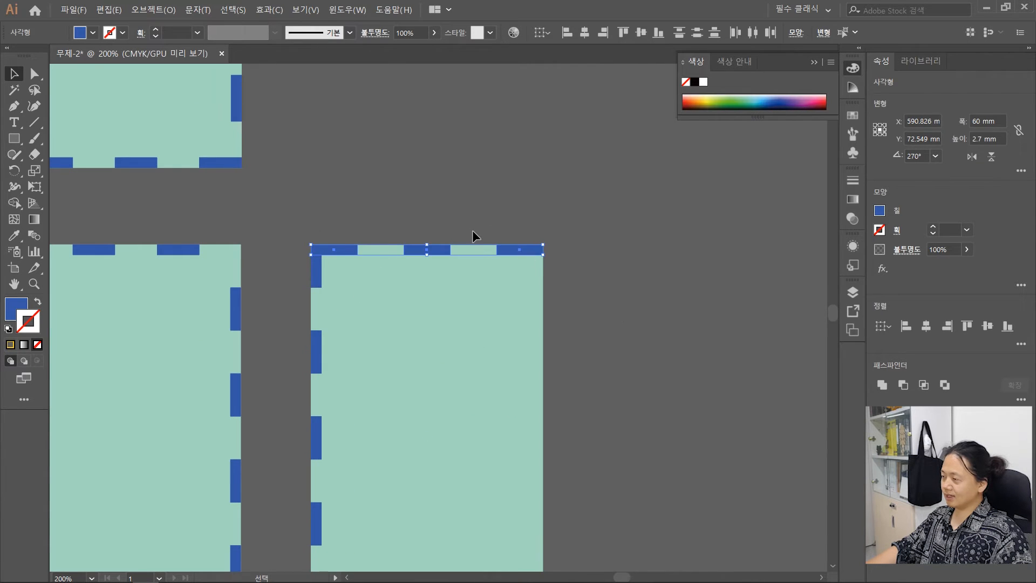
scroll(473, 232, up, 4)
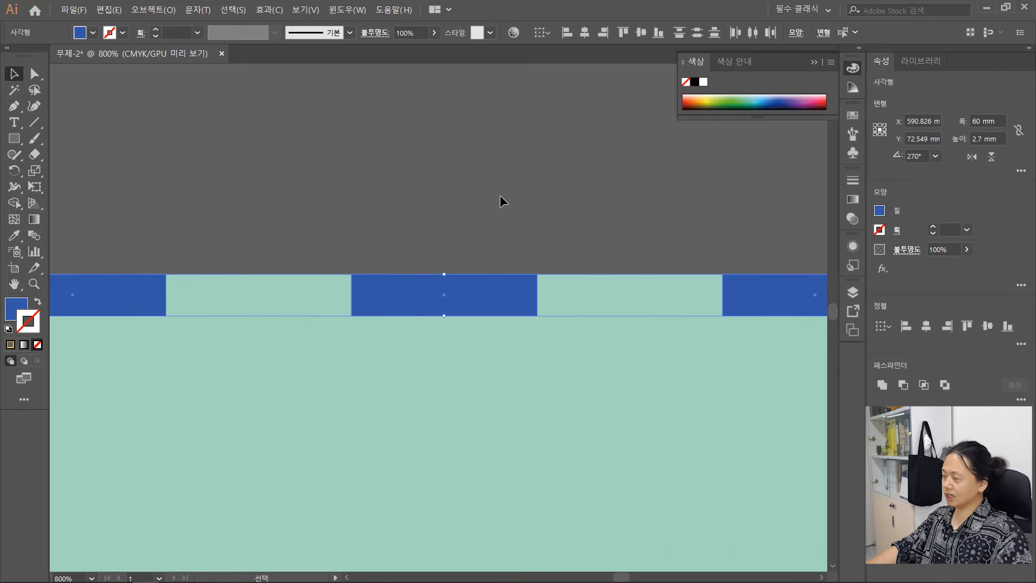
scroll(495, 196, down, 2)
mouse_move(497, 254)
mouse_down()
mouse_move(498, 173)
mouse_move(500, 248)
mouse_up()
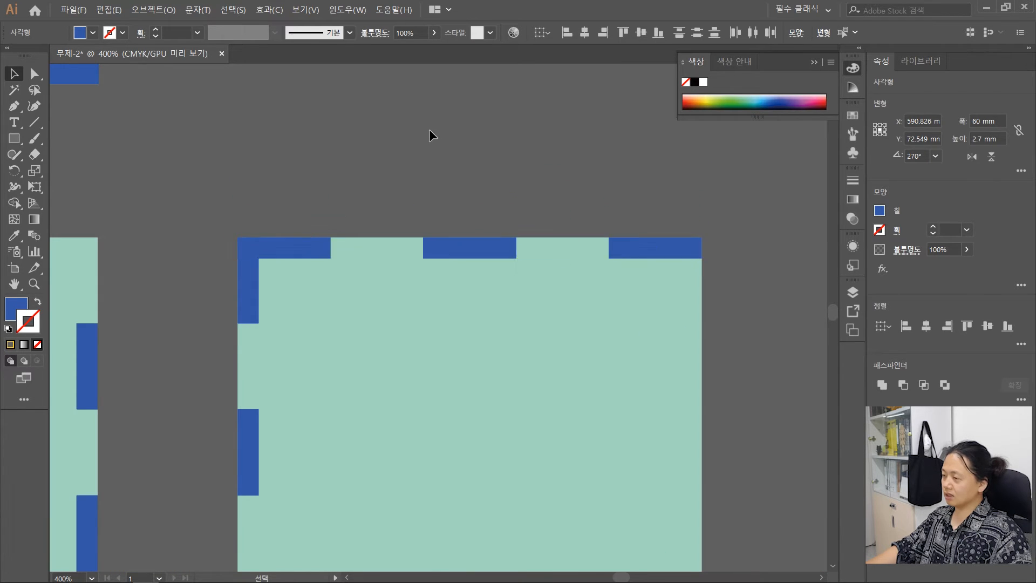
click(250, 273)
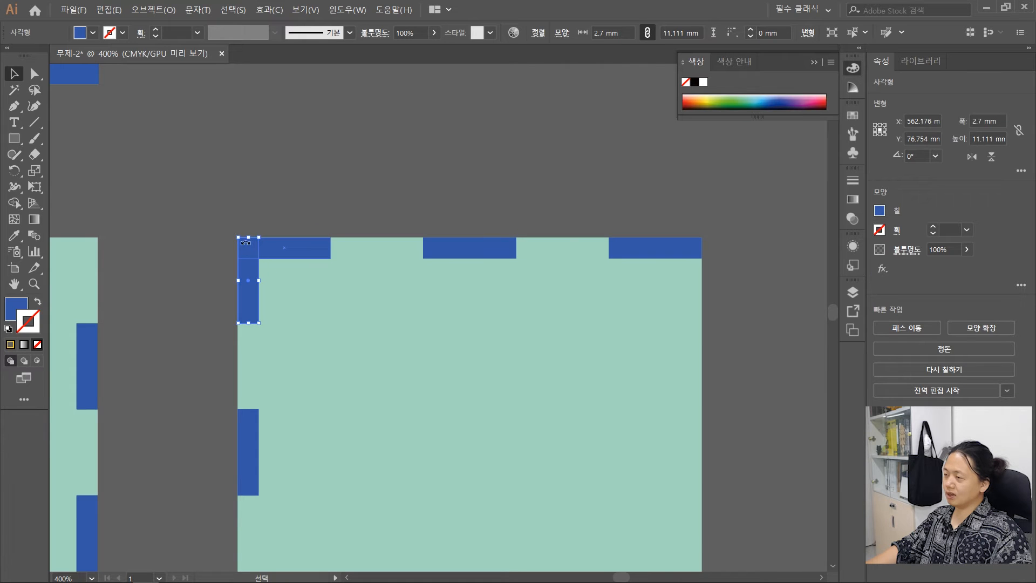
click(275, 242)
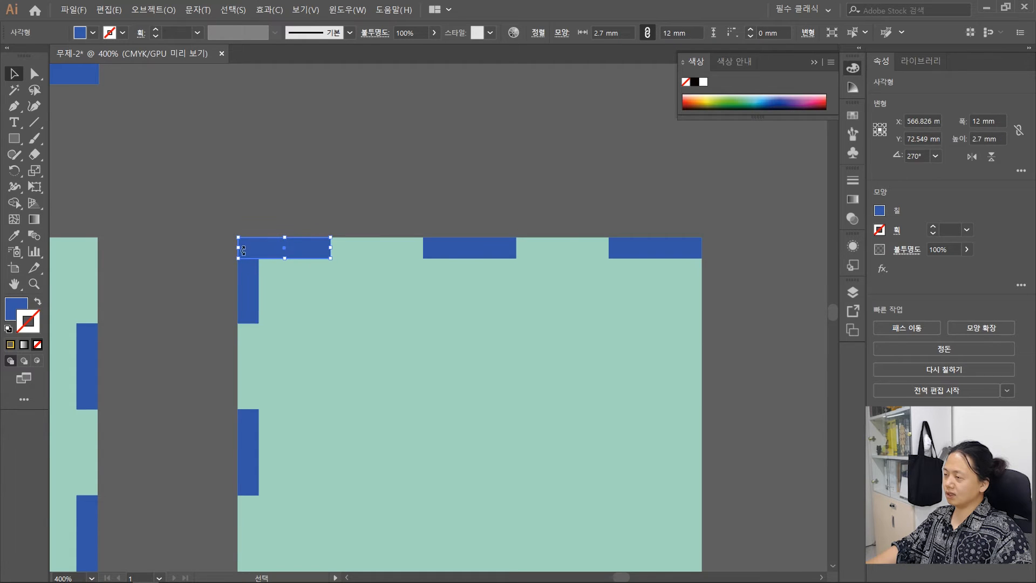
click(253, 265)
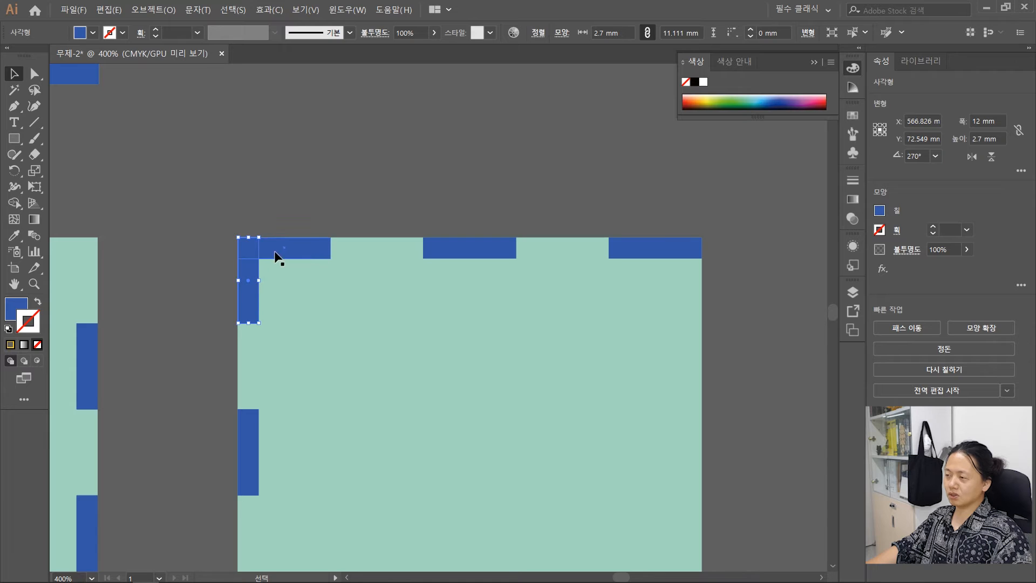
click(275, 252)
click(330, 157)
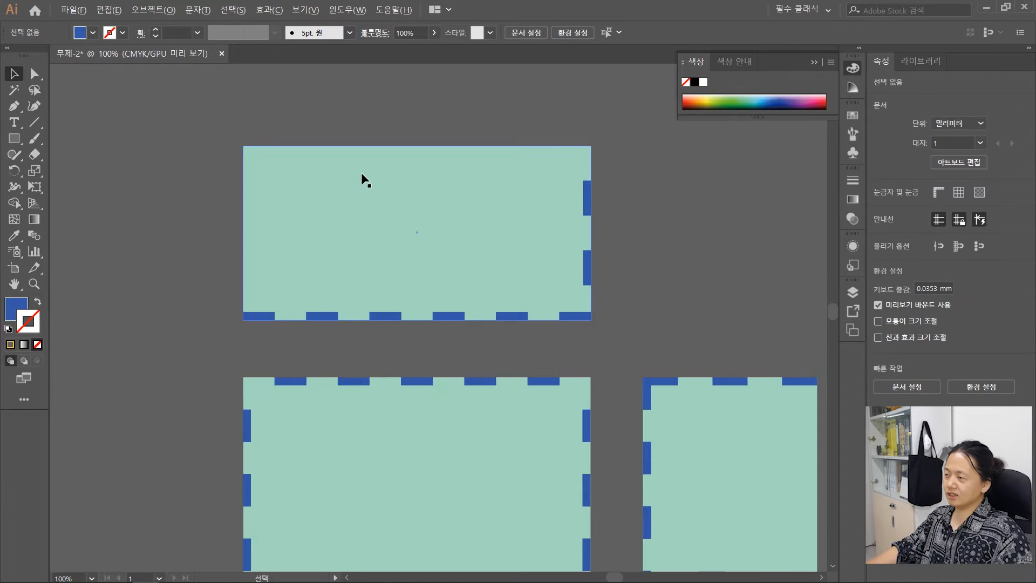
Step: Copy the two teeth on the top panel's right edge straight across, flush inside its left edge
click(389, 190)
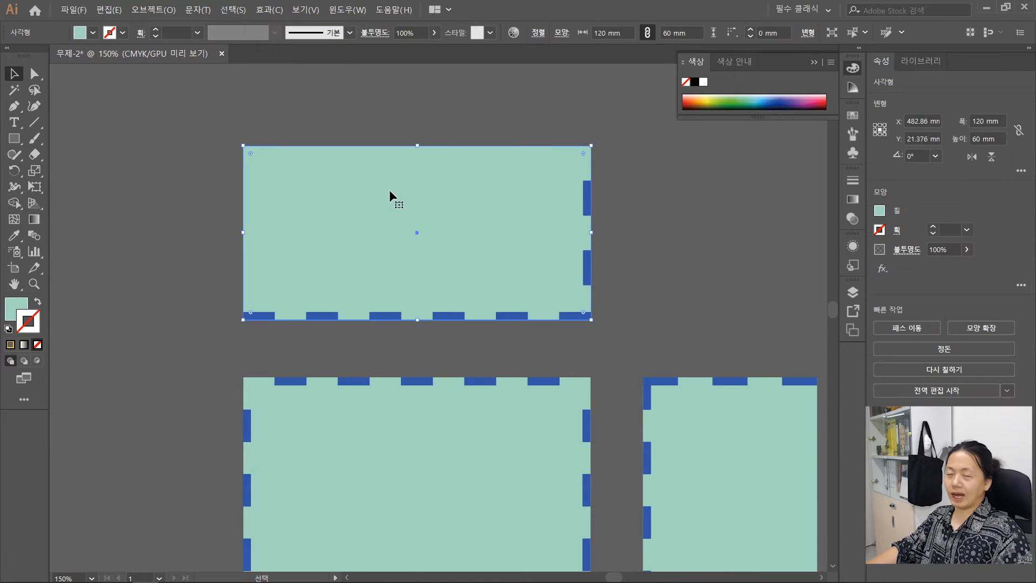
click(697, 206)
click(588, 190)
shift+click(586, 262)
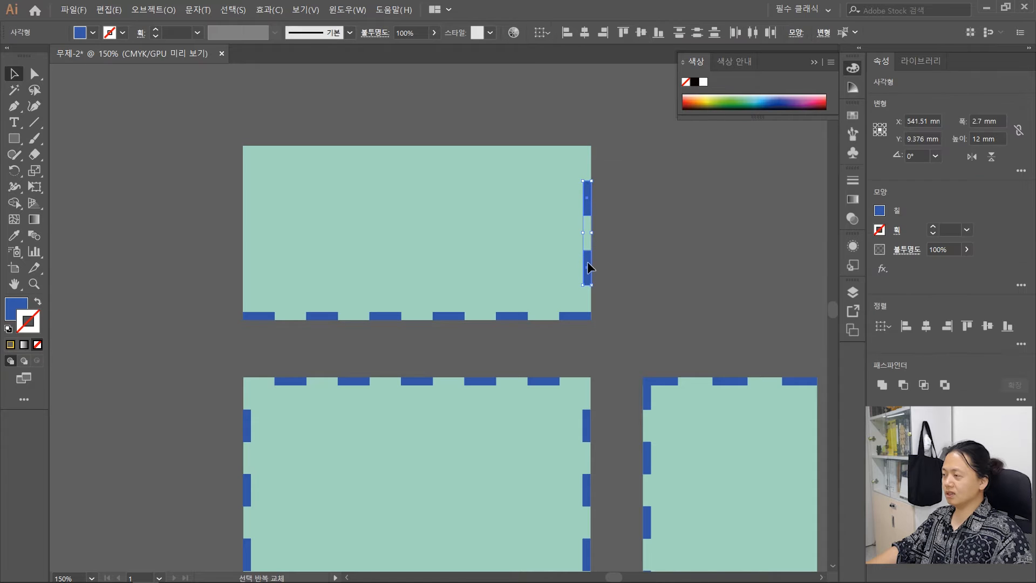
drag(587, 262, 249, 248)
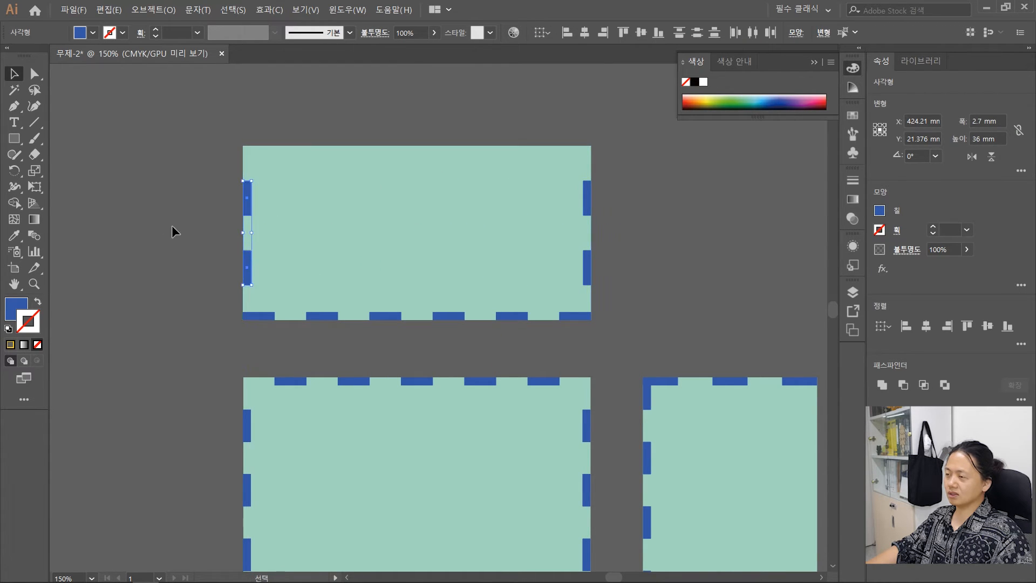
click(110, 194)
Step: Copy the right panel's three upper-edge teeth straight down, flush inside its lower edge
drag(782, 359, 557, 164)
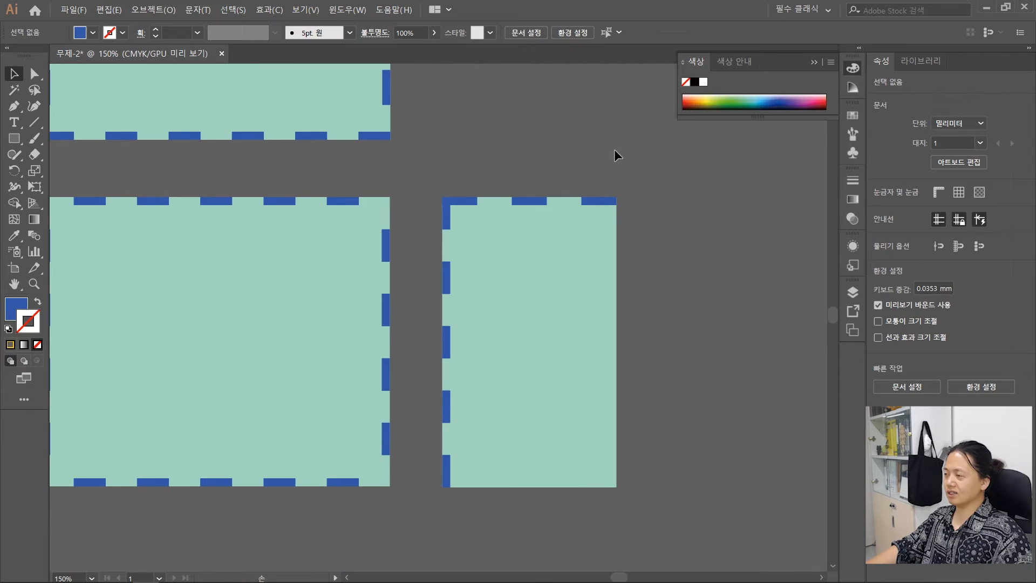
click(474, 200)
shift+click(540, 202)
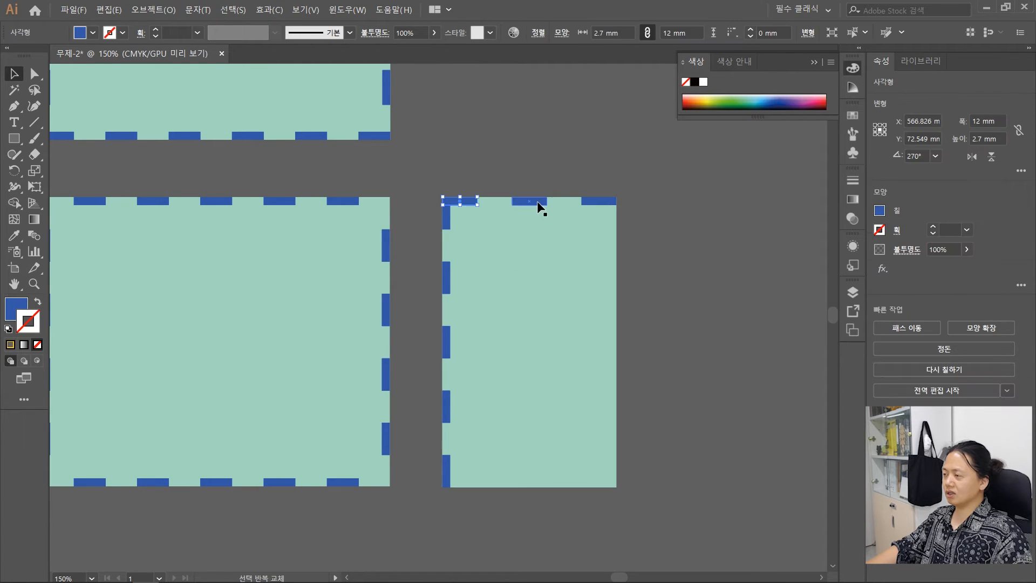
shift+click(600, 201)
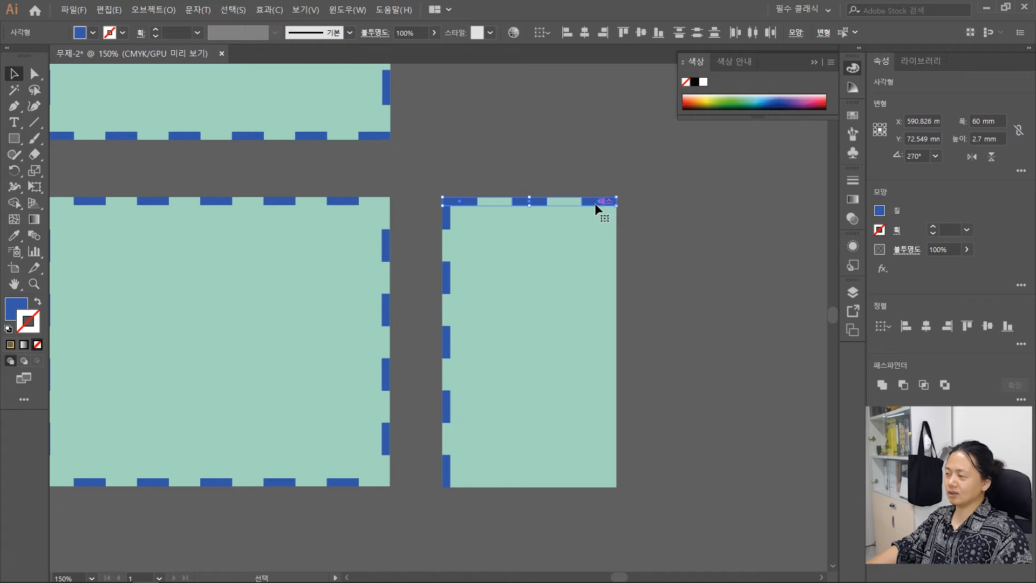
drag(589, 202, 576, 488)
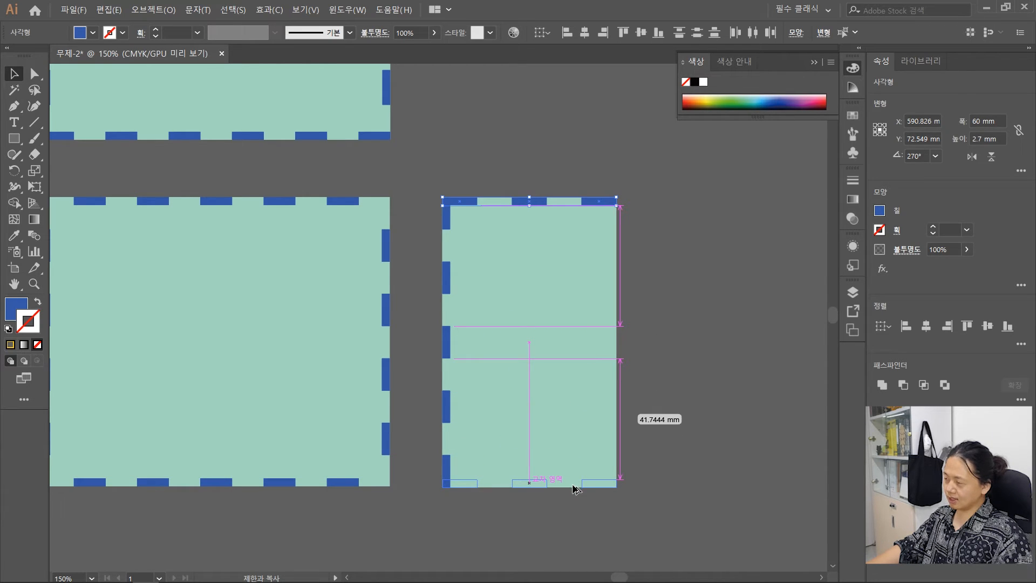
drag(576, 488, 573, 487)
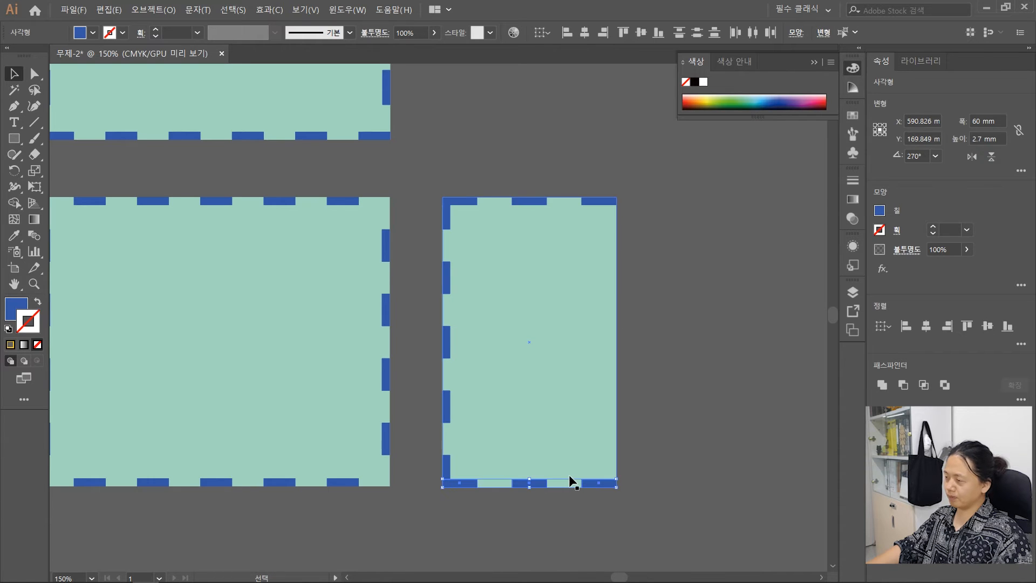
click(704, 315)
Step: Bring all three panels into view and display the Pathfinder panel
key(ctrl+minus)
key(ctrl+minus)
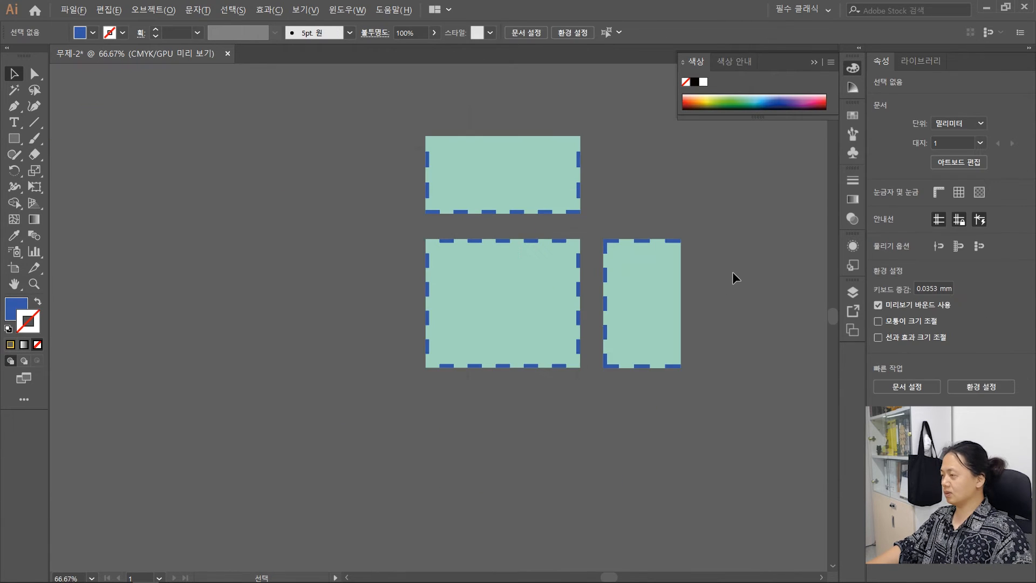
drag(766, 222, 699, 222)
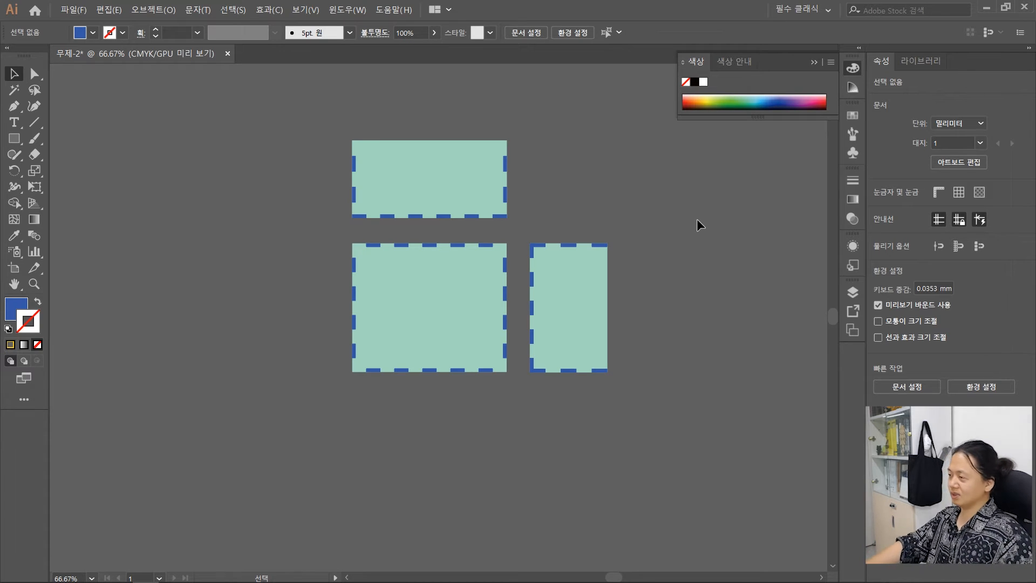
drag(369, 160, 329, 187)
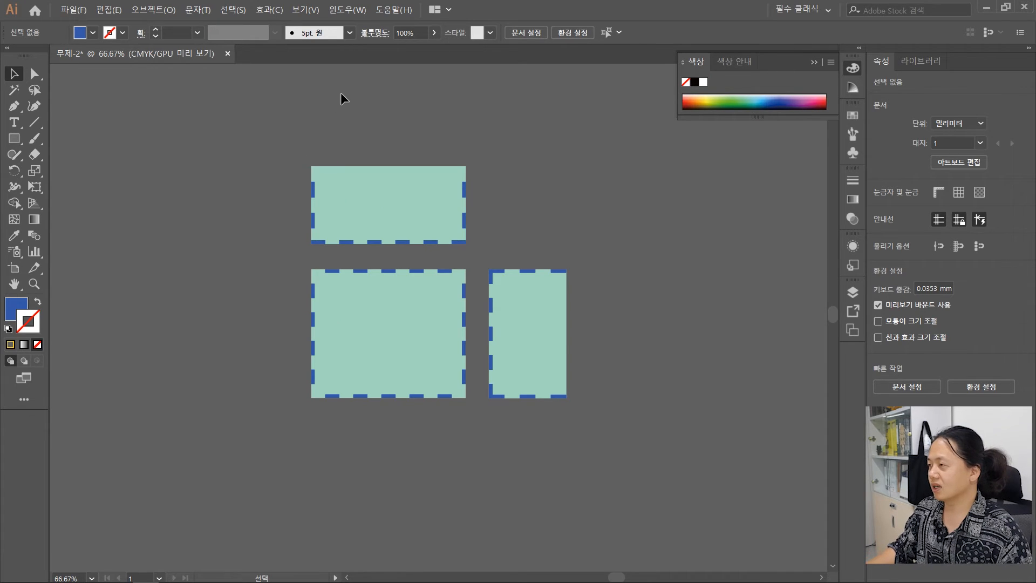
click(352, 10)
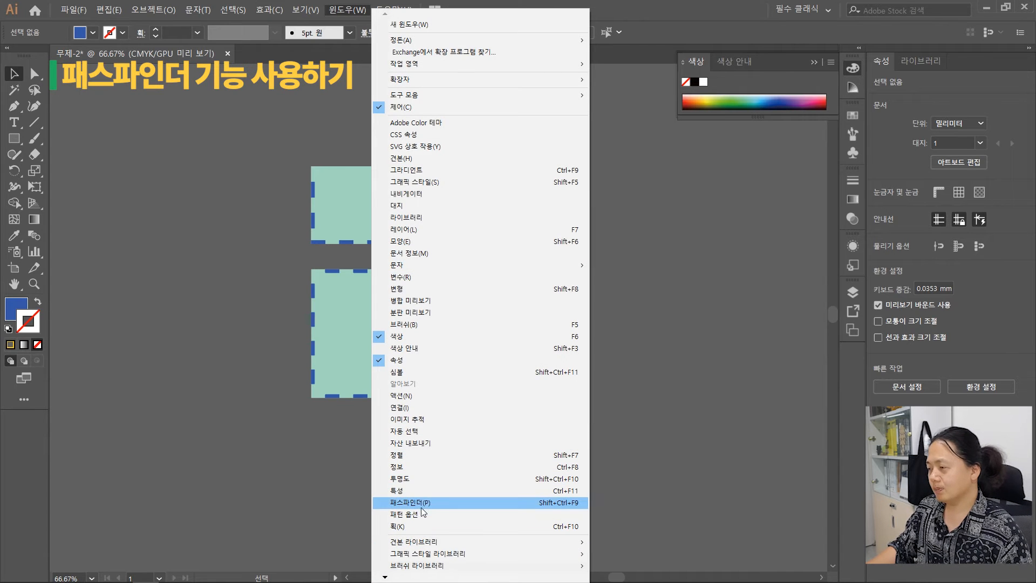
click(424, 503)
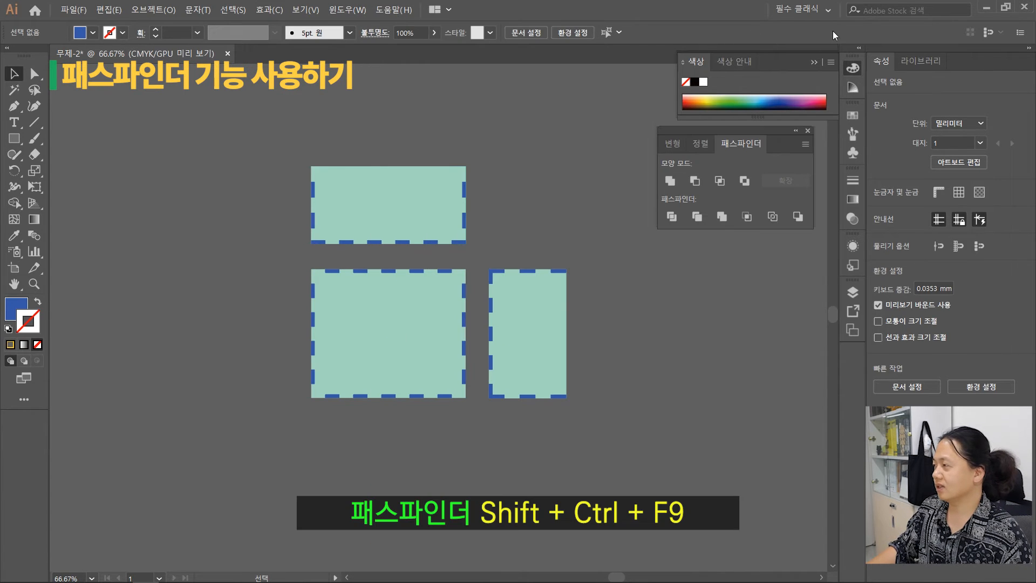
Step: Collapse the Color panel and move the Pathfinder panel up into its place
click(814, 60)
drag(759, 134, 772, 76)
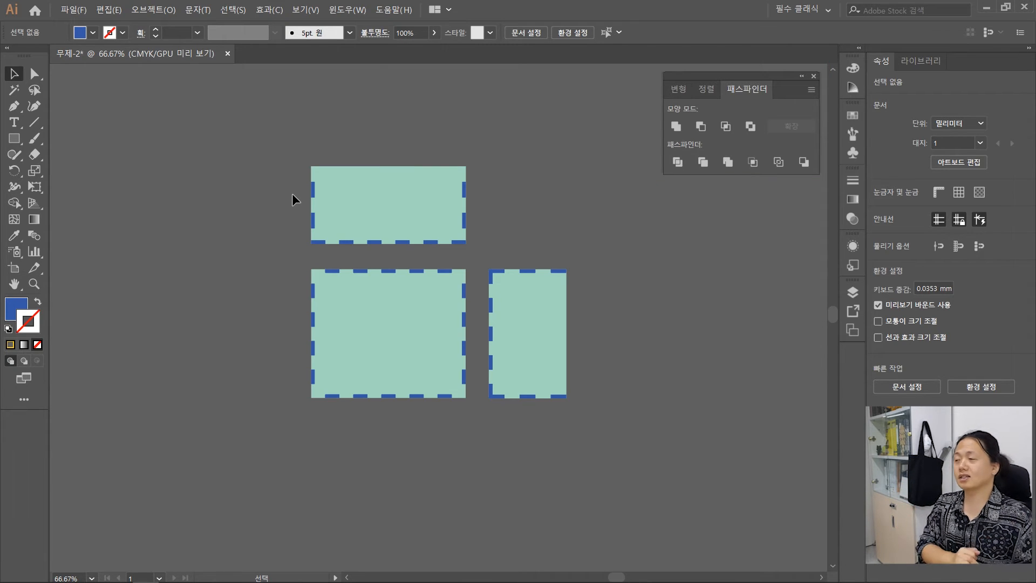
click(407, 198)
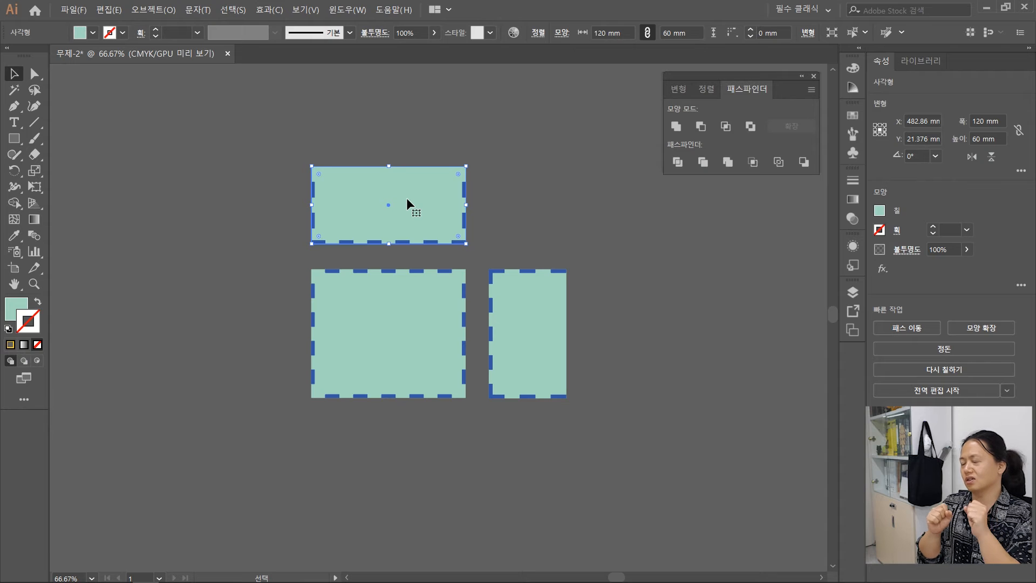
click(241, 109)
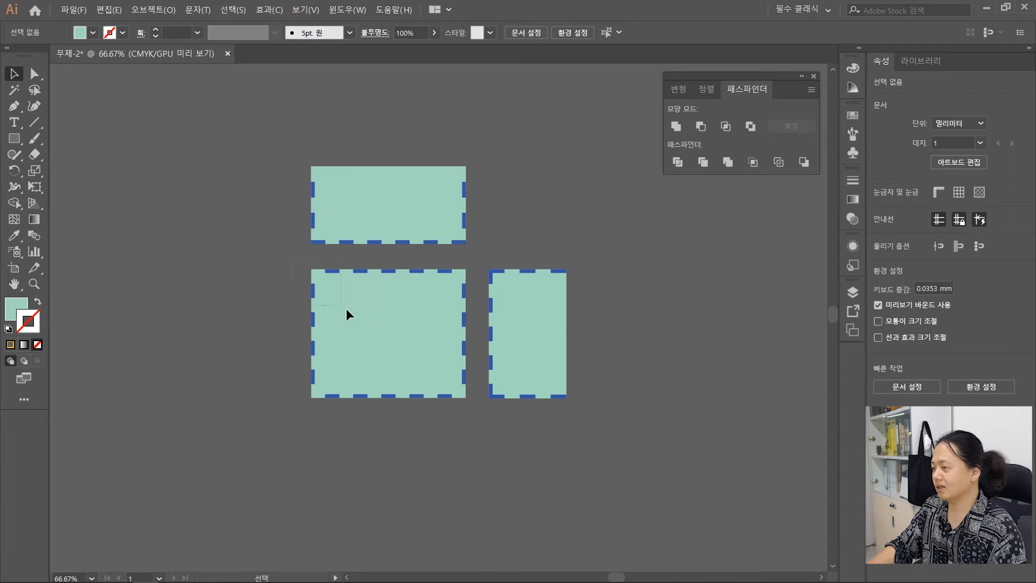
Step: Cut all the blue teeth out of the center panel's four edges with Pathfinder's Minus Front
drag(478, 429, 478, 428)
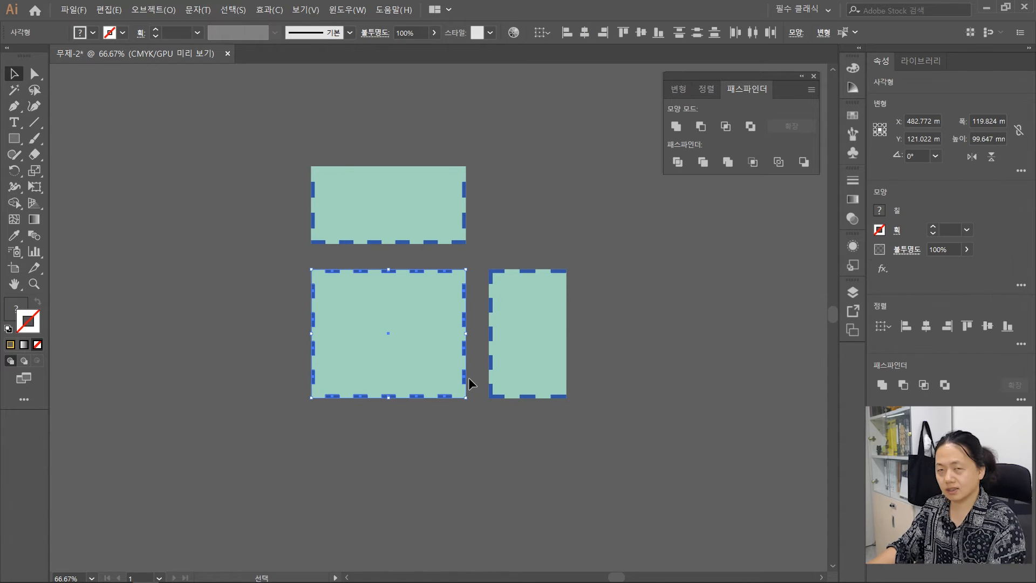
scroll(465, 366, up, 1)
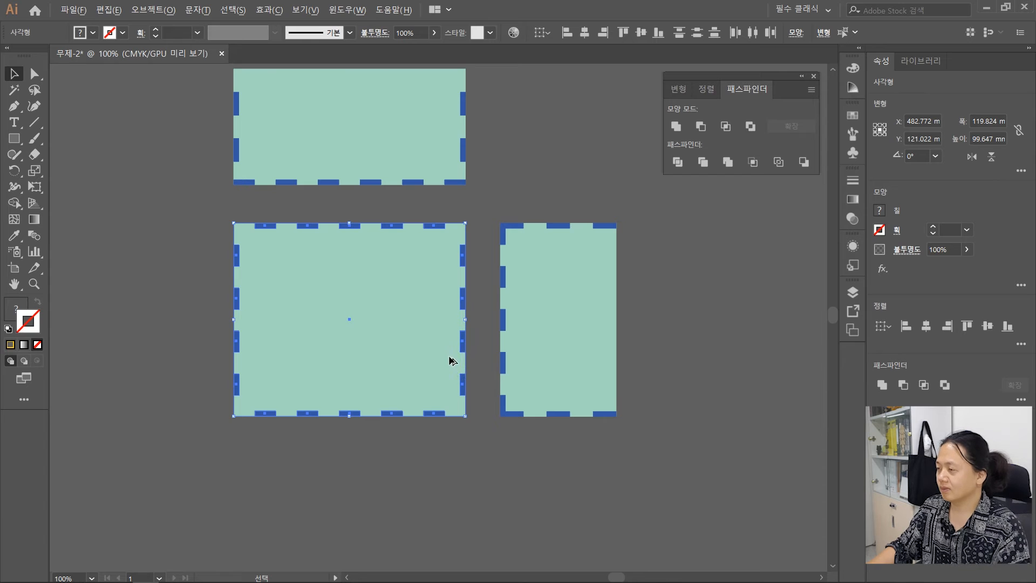
drag(471, 210, 439, 270)
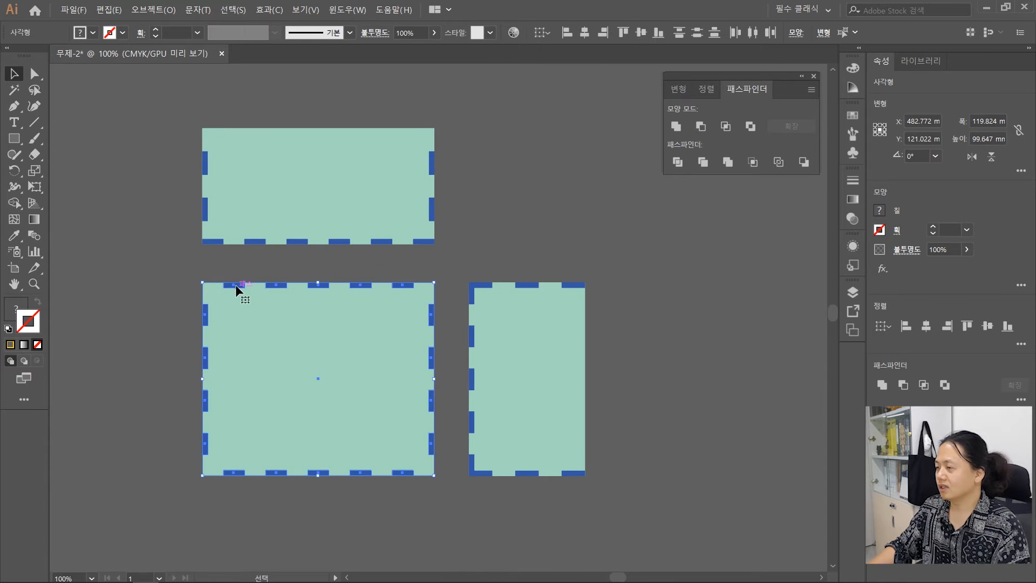
click(181, 278)
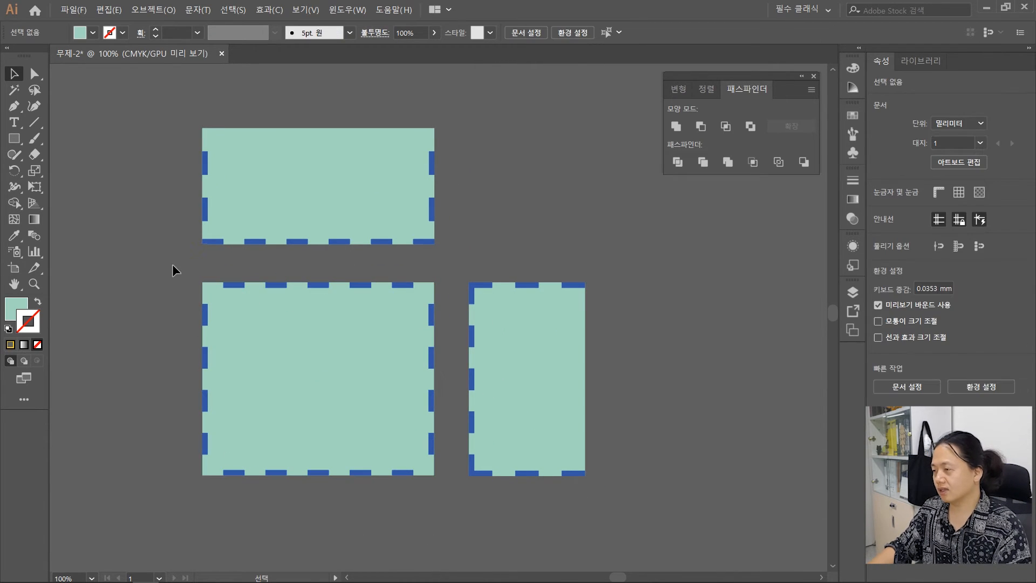
drag(462, 526, 450, 520)
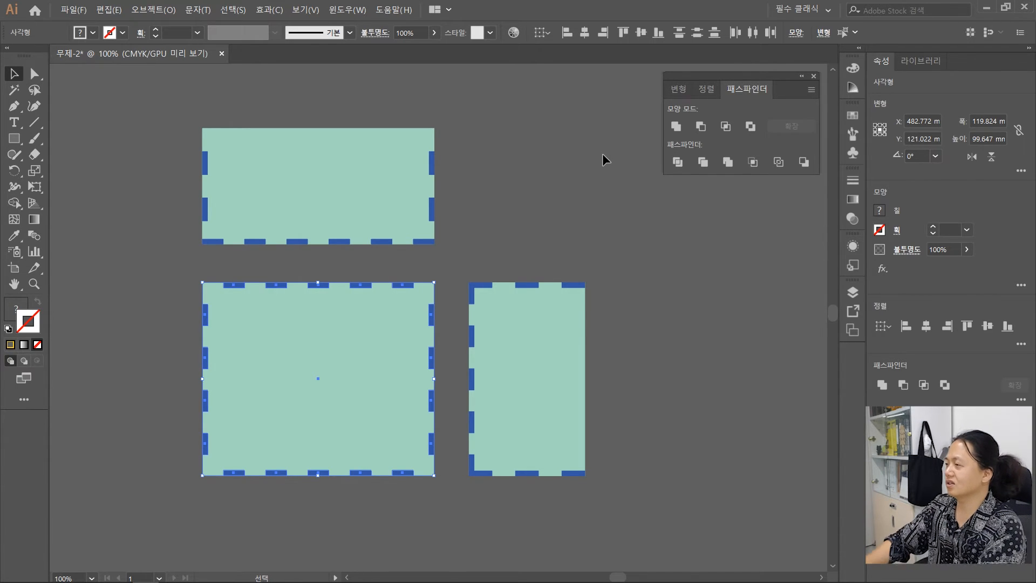
drag(746, 129, 765, 133)
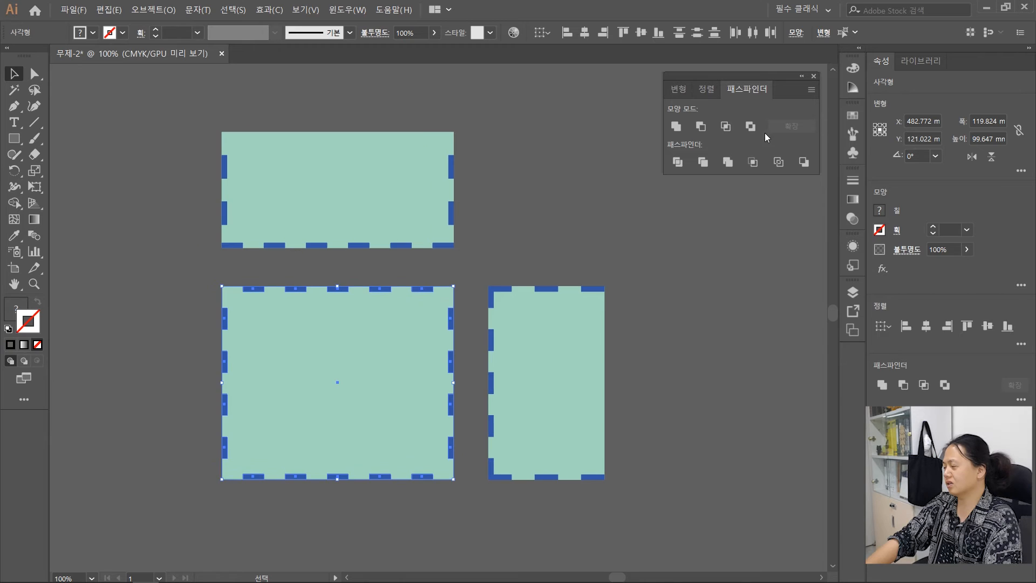
click(700, 126)
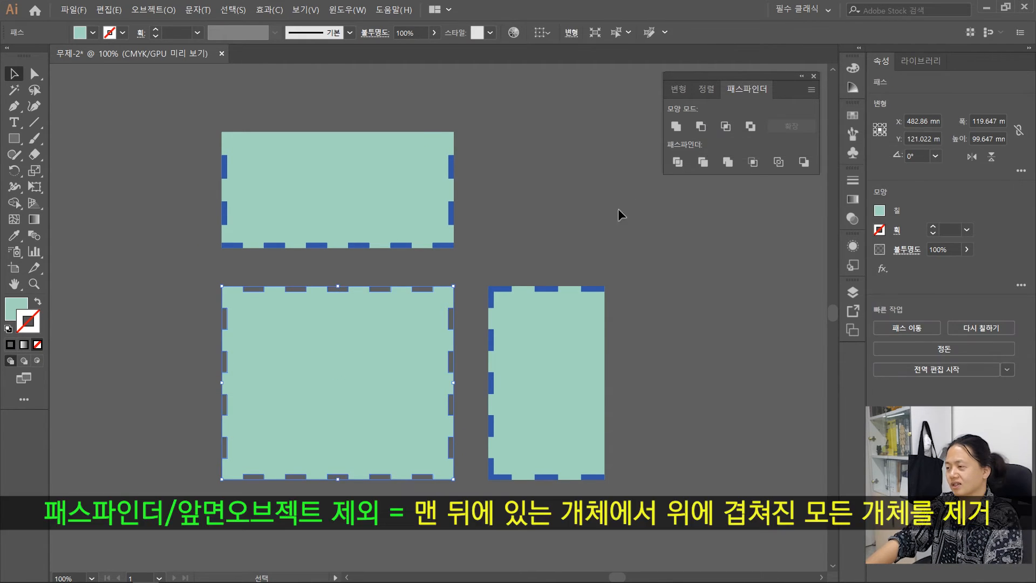
click(577, 235)
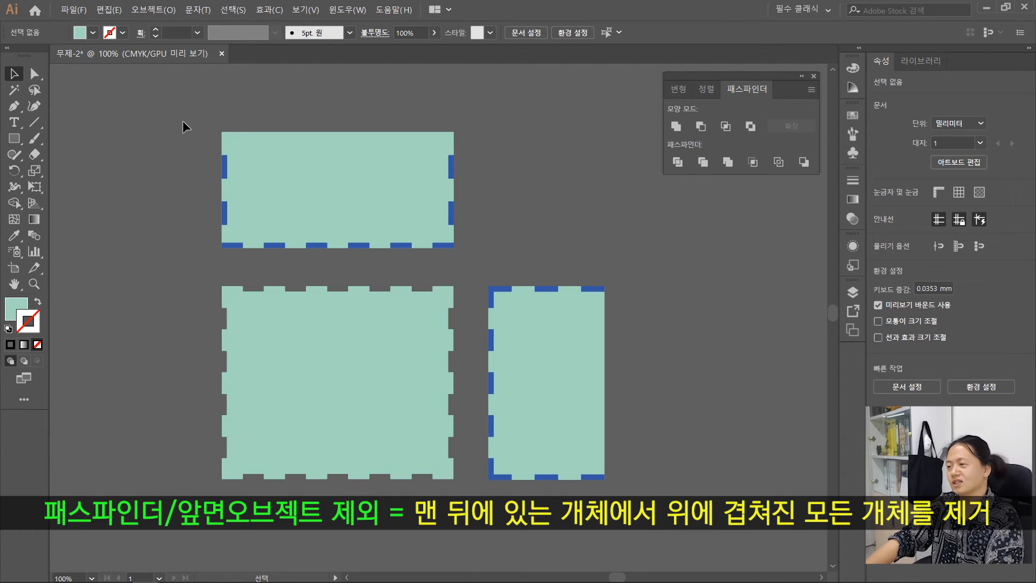
Step: Subtract the blue teeth from the top panel with Minus Front
drag(515, 260, 515, 261)
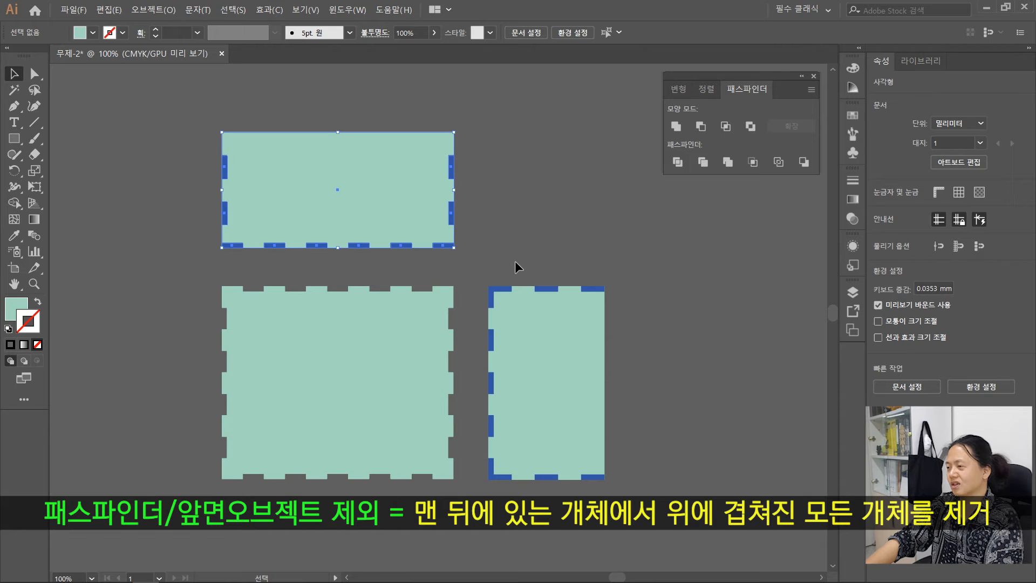
click(701, 127)
click(723, 268)
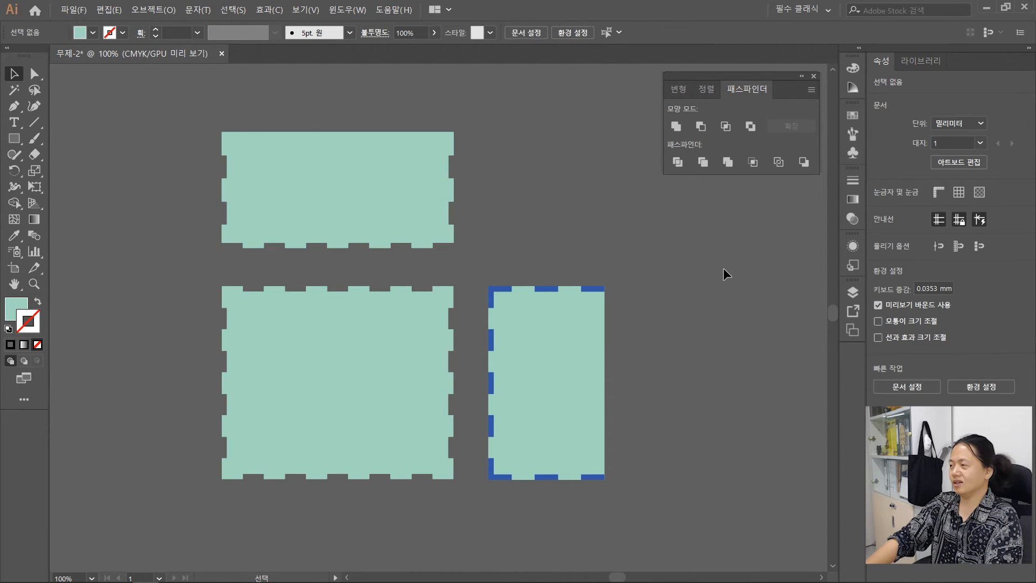
Step: Subtract the blue teeth from the right panel with Minus Front
drag(477, 527, 654, 167)
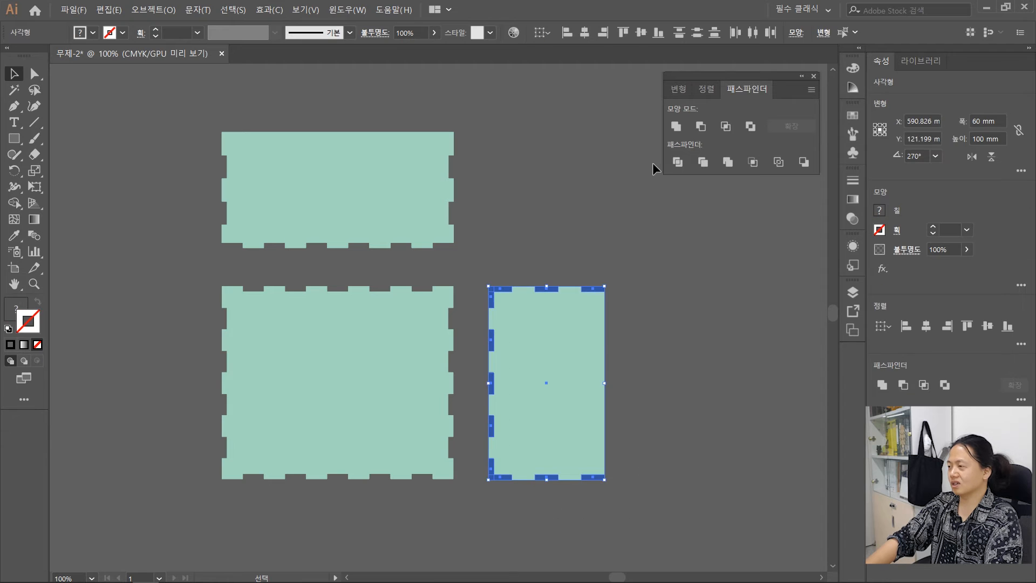
click(701, 127)
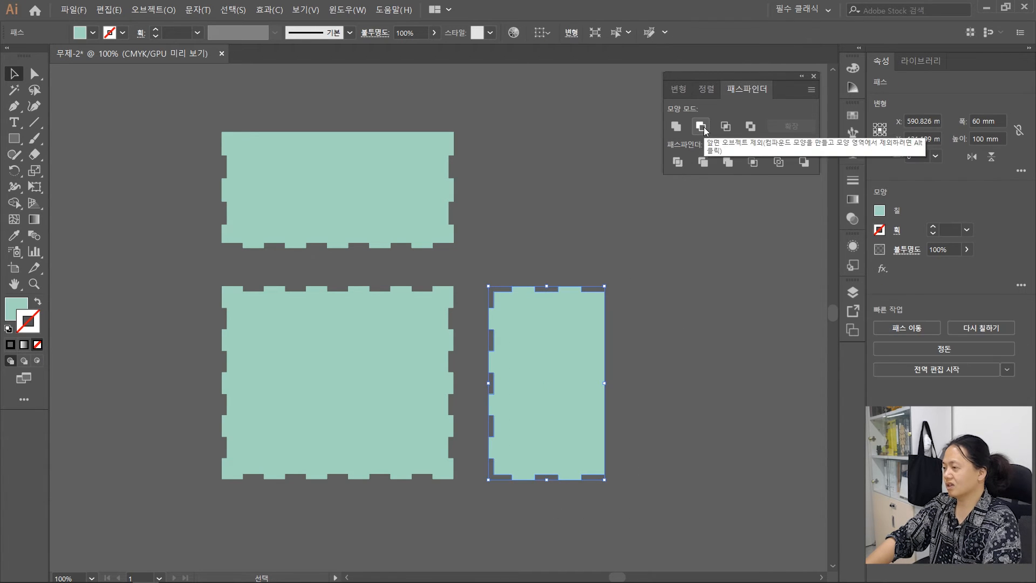
click(429, 254)
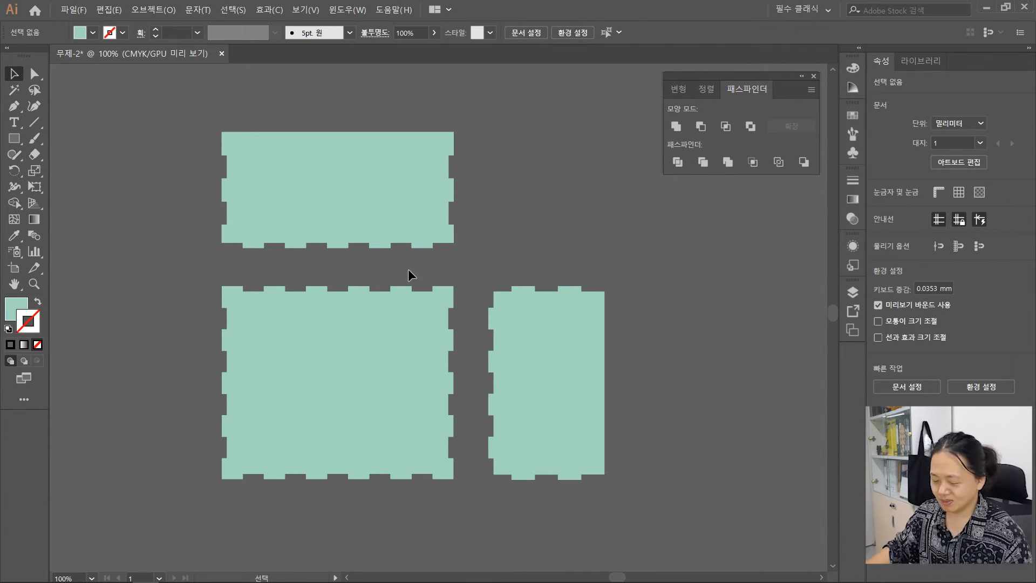
Step: Copy the top panel straight below the center panel and turn the copy so its full toothed edge faces the center panel
scroll(465, 251, down, 2)
drag(629, 307, 635, 265)
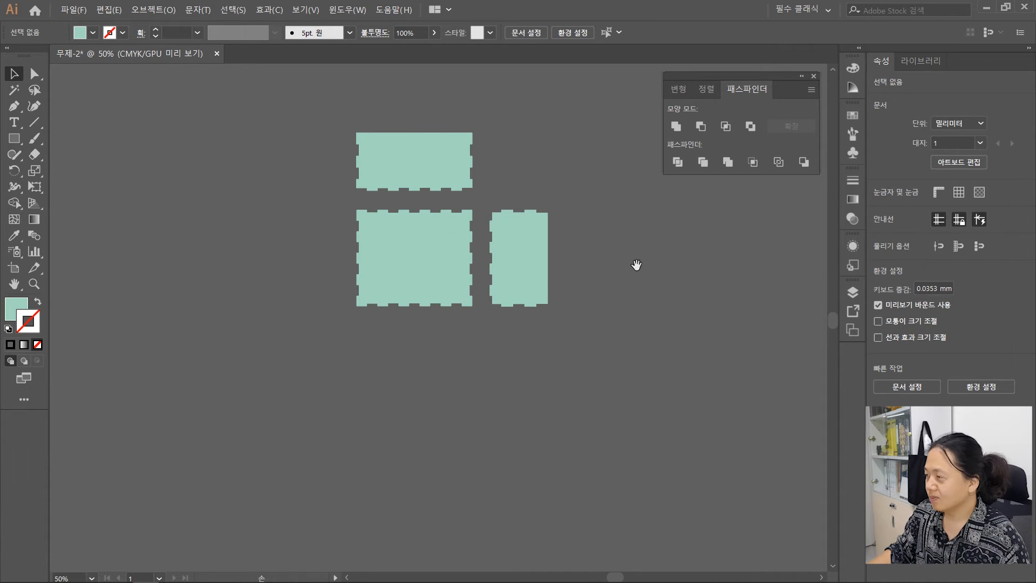
click(441, 209)
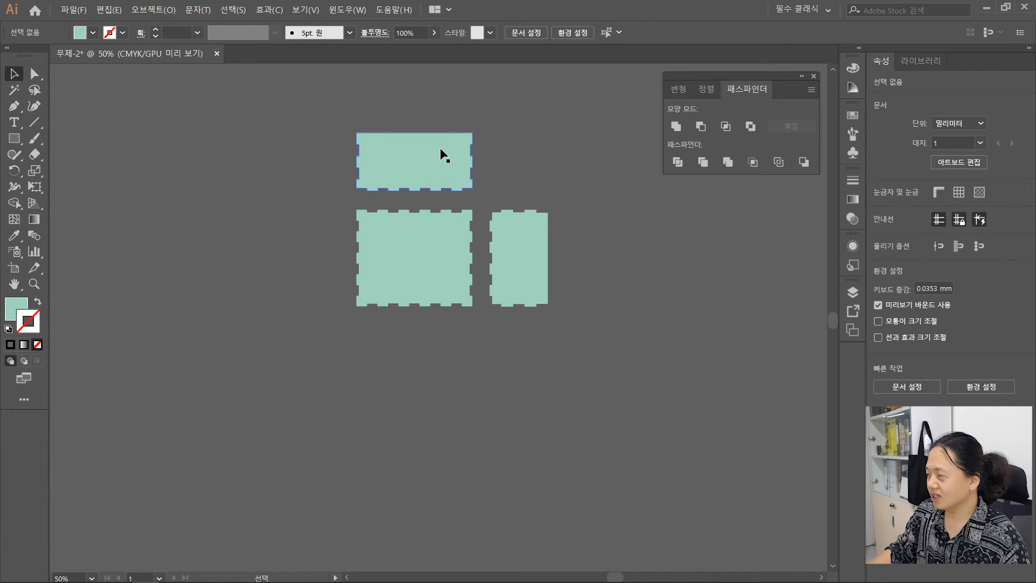
click(410, 155)
drag(435, 150, 369, 357)
click(536, 359)
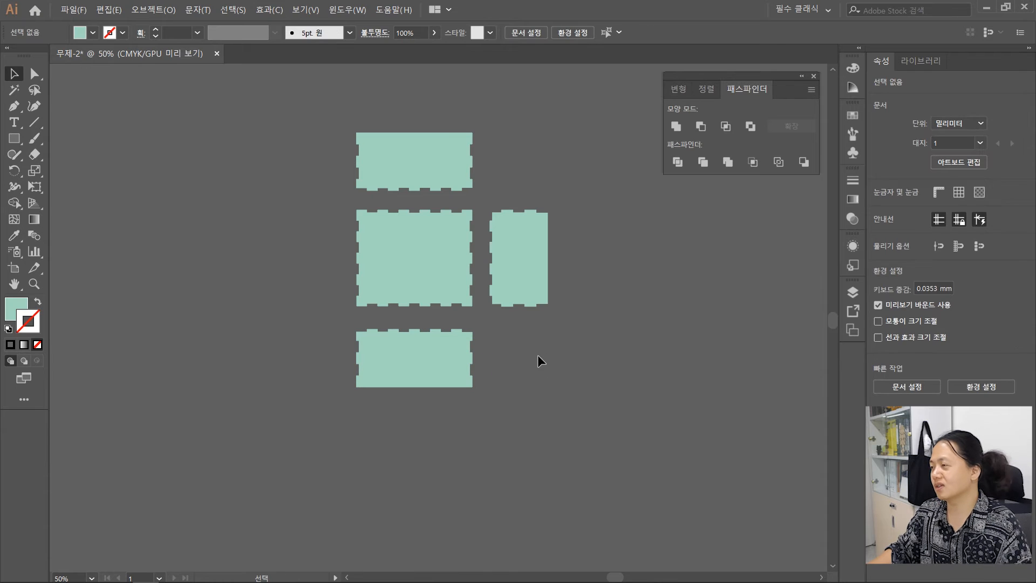
Step: Copy the right panel straight across to the center panel's left side and rotate the copy 180°
drag(530, 264, 310, 267)
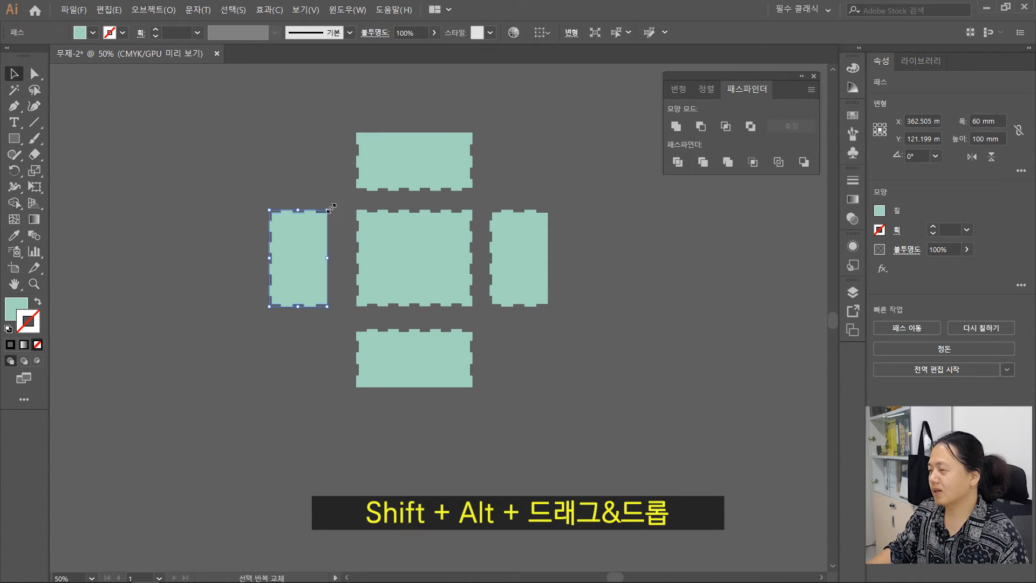
drag(332, 208, 293, 312)
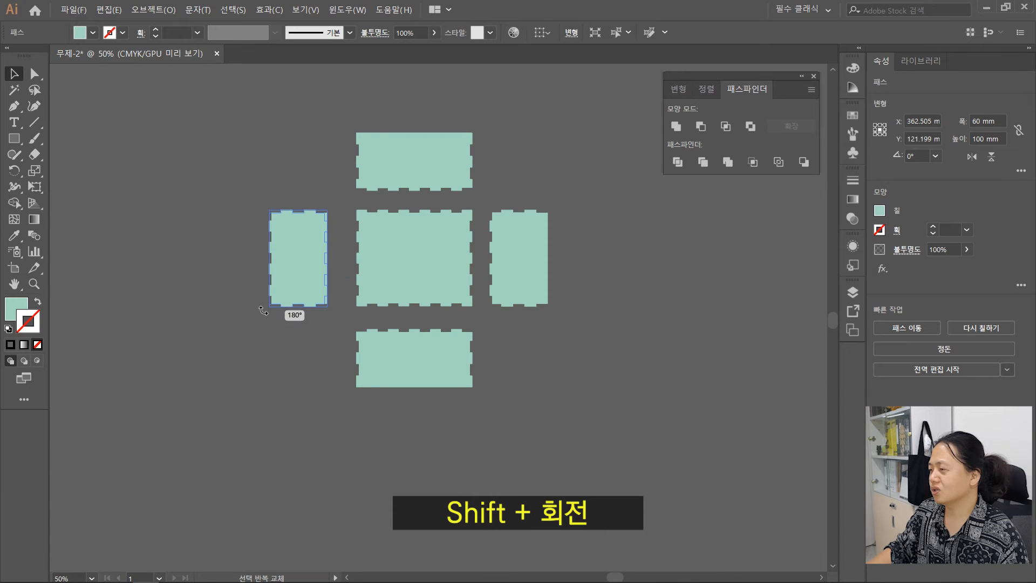
click(323, 384)
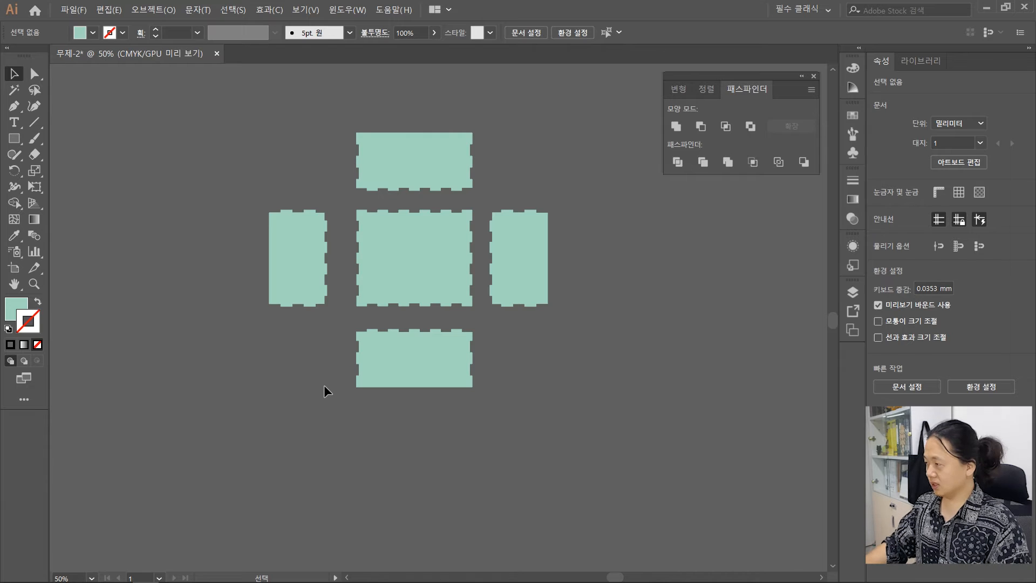
Step: Draw an ellipse about 88 mm wide and 121 mm high in the empty area beside the right panel
scroll(505, 242, up, 1)
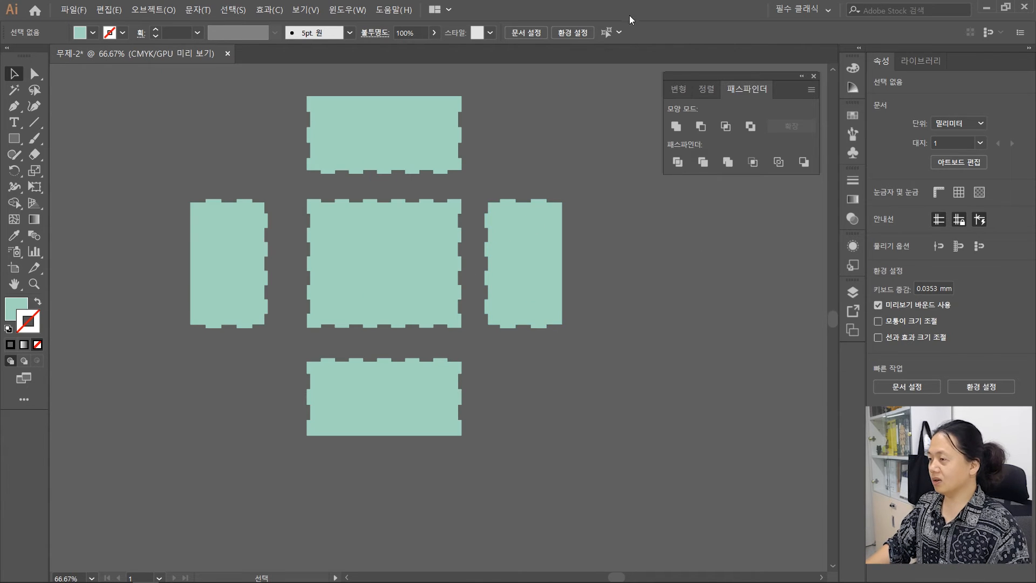
drag(591, 213, 566, 280)
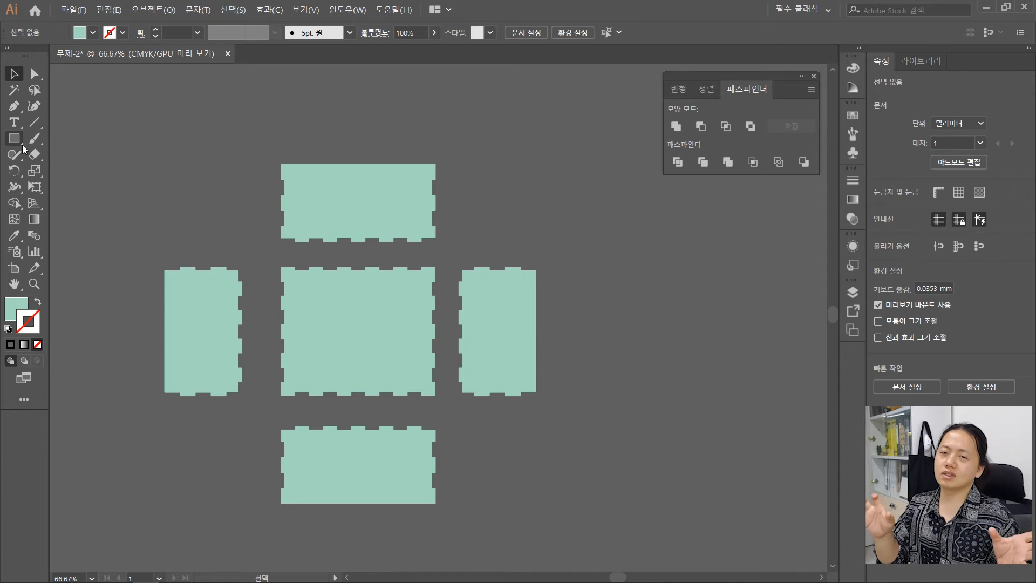
click(14, 140)
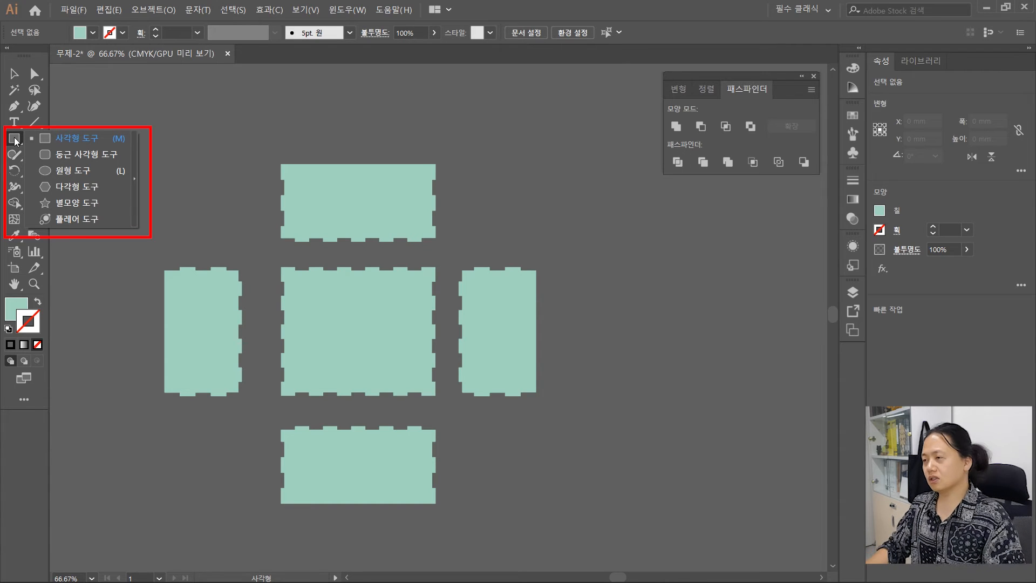
click(97, 172)
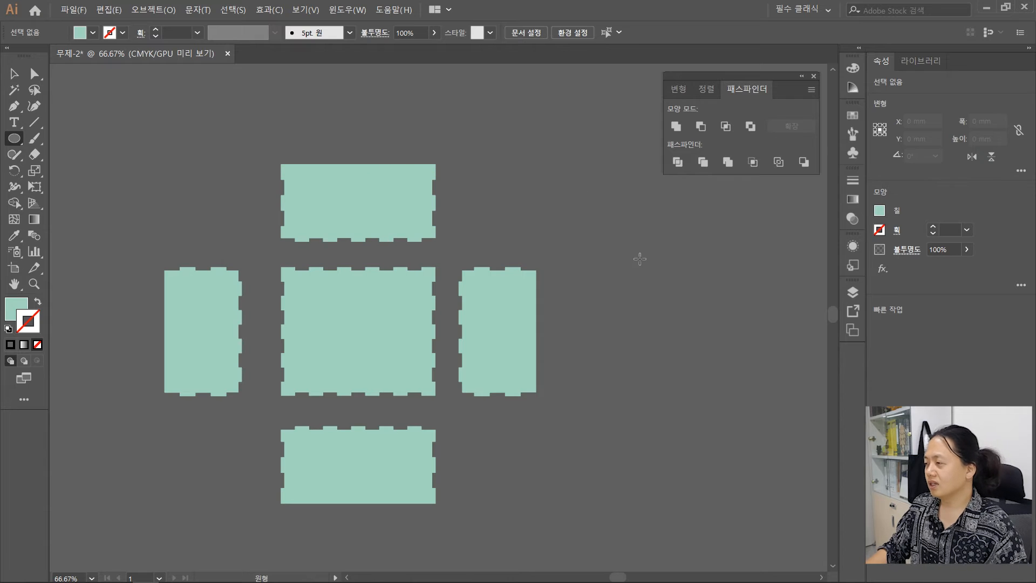
drag(606, 260, 720, 415)
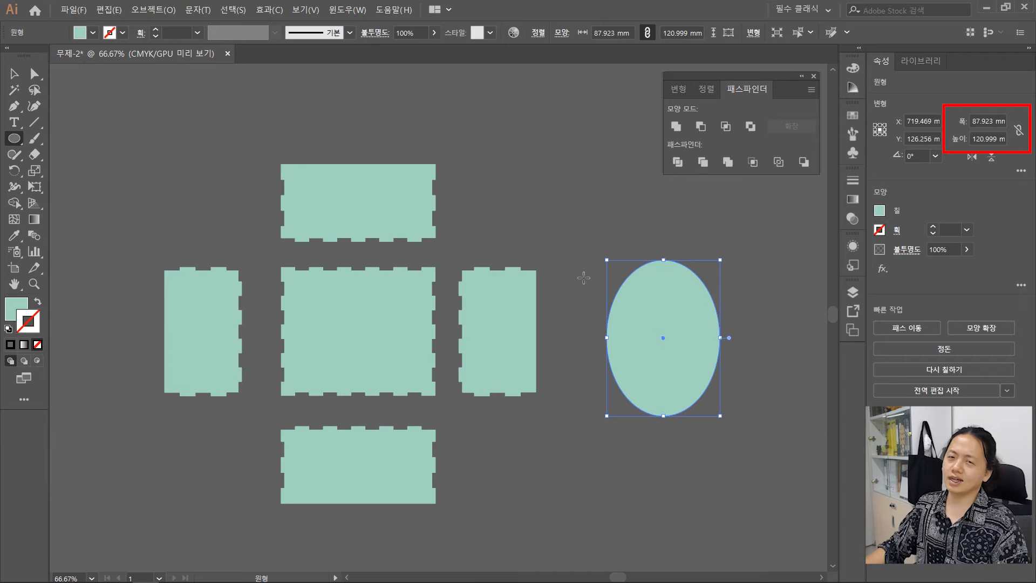
Step: Set the ellipse's width to 25 mm and its height to 55 mm
double_click(995, 120)
text(2)
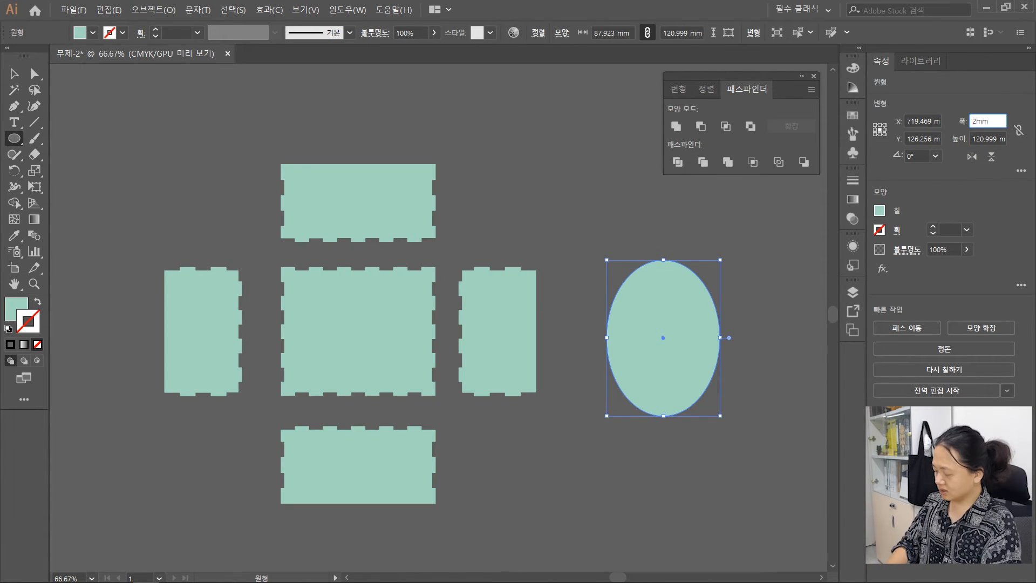
text(5)
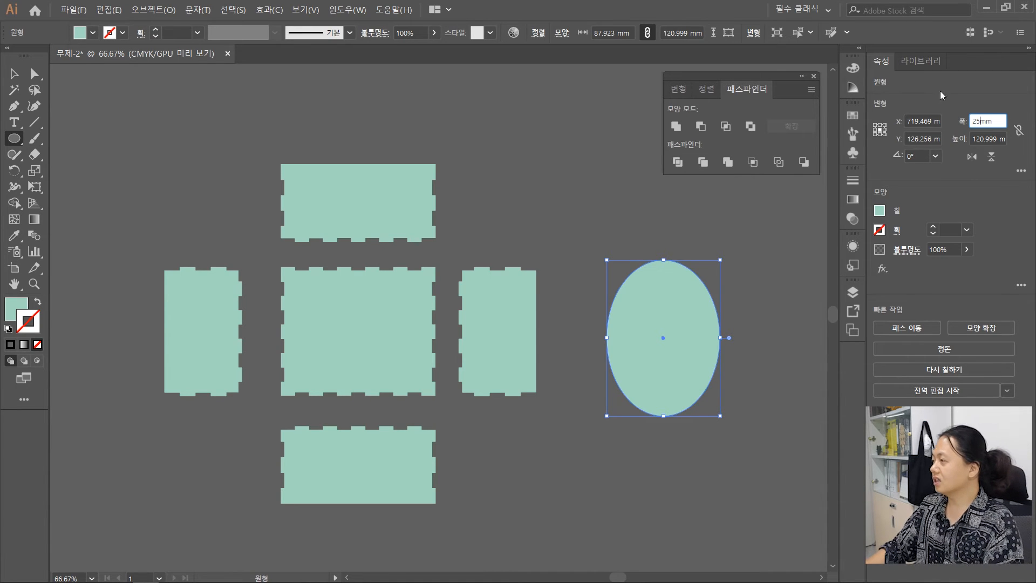
key(Tab)
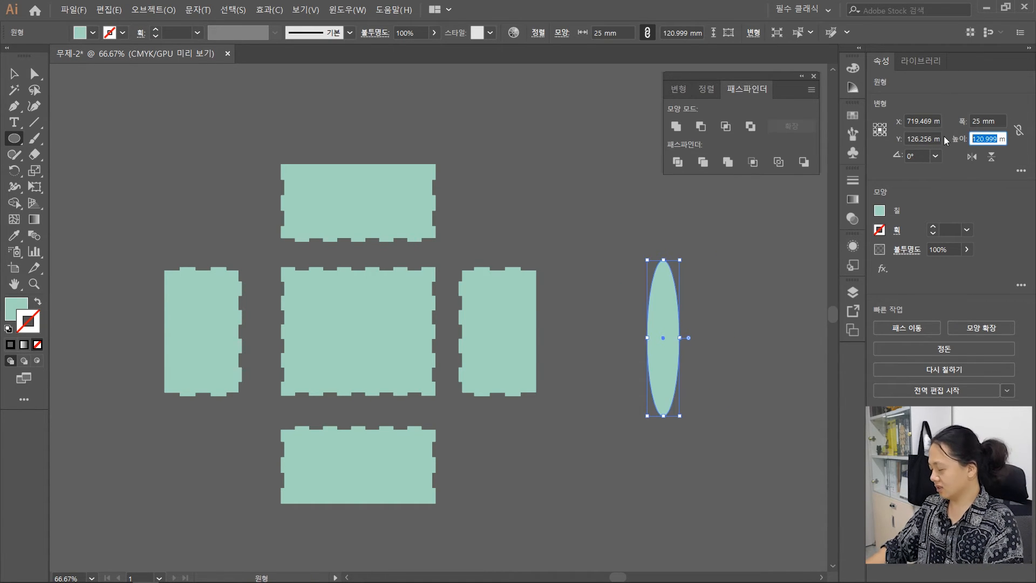
text(55)
key(Return)
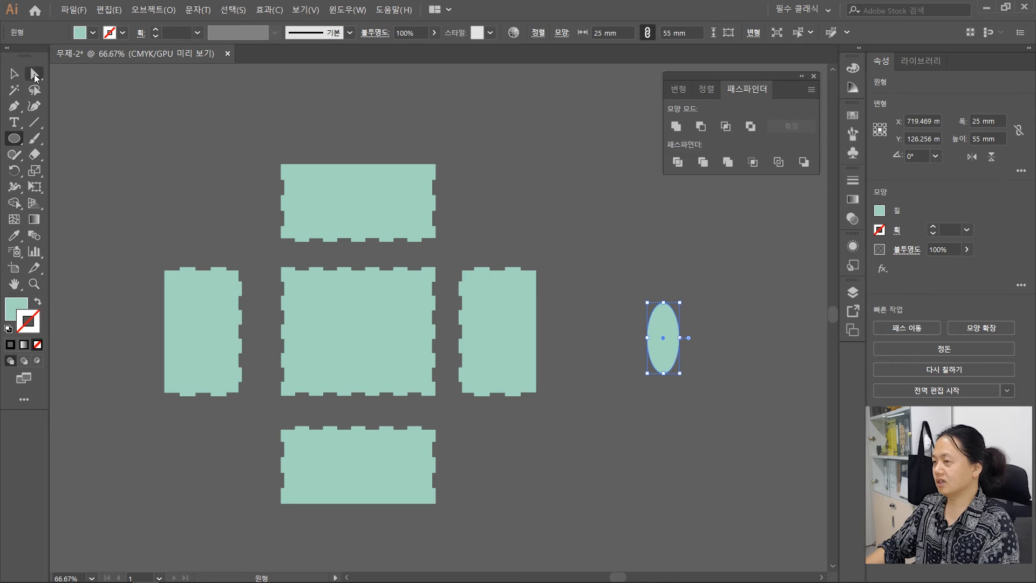
Step: Move the ellipse closer to the right panel's outer edge using the Selection tool
key(v)
click(645, 297)
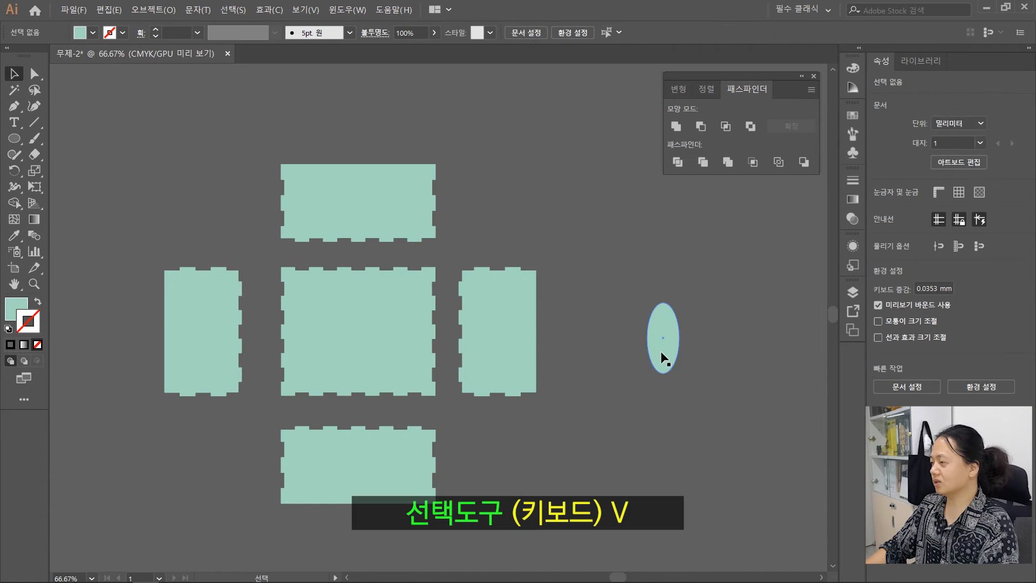
drag(665, 349, 588, 338)
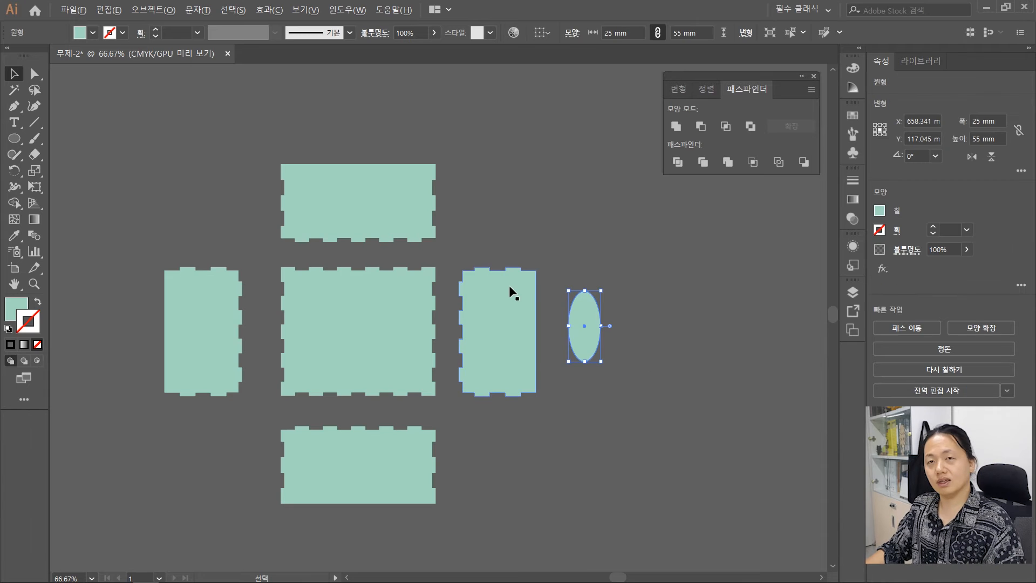
Step: Change the ellipse's fill to a saturated blue, #3e3eff, so it stands out from the green panels
key(ctrl+=)
key(ctrl+=)
drag(582, 213, 578, 196)
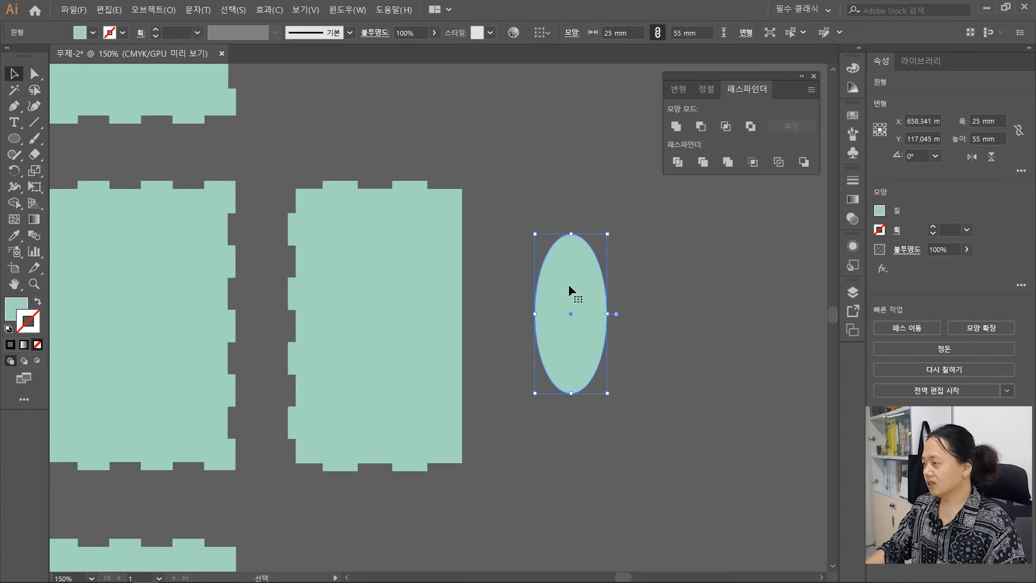
double_click(13, 309)
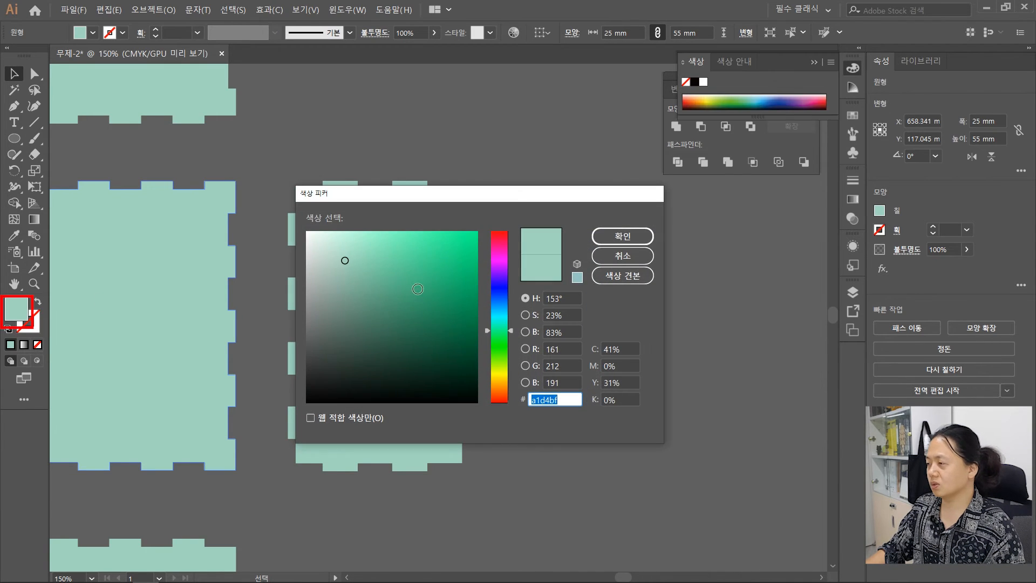
click(500, 289)
drag(424, 247, 432, 219)
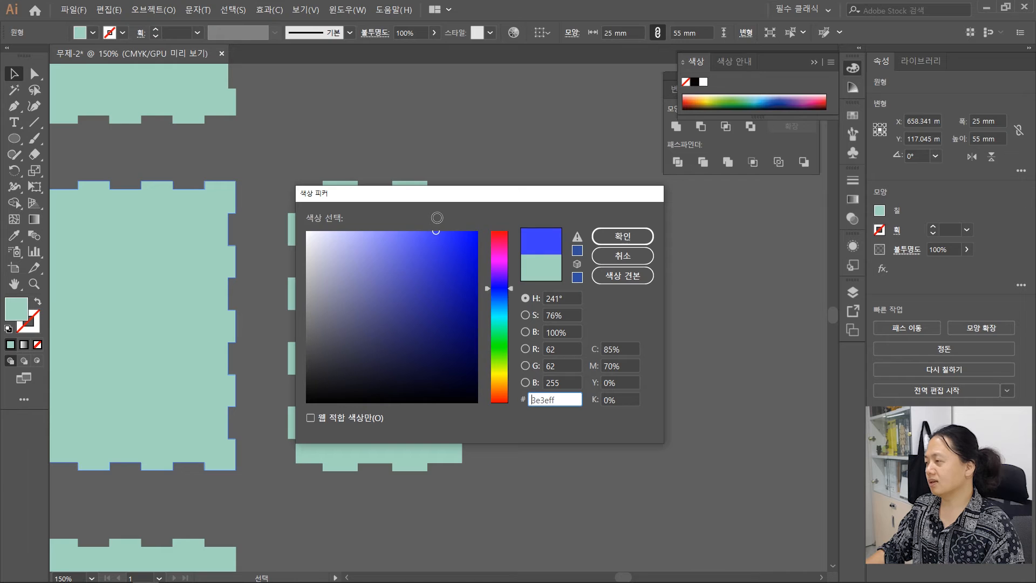
click(624, 236)
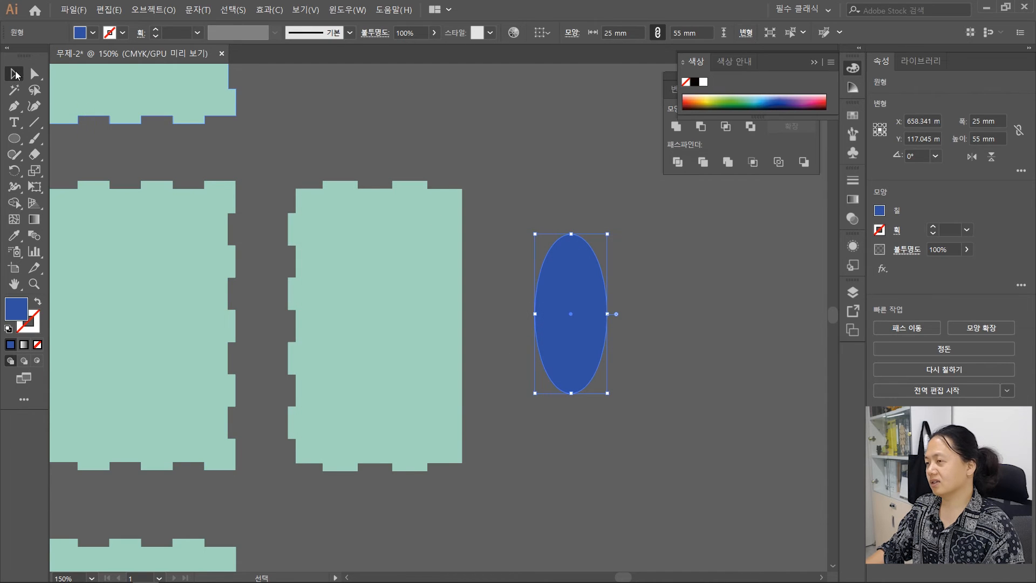
Step: Move the ellipse onto the right panel's outer edge, with its centre on the edge at about mid-height
click(668, 341)
mouse_move(589, 340)
mouse_down()
mouse_move(535, 357)
mouse_move(582, 351)
mouse_move(590, 335)
mouse_up()
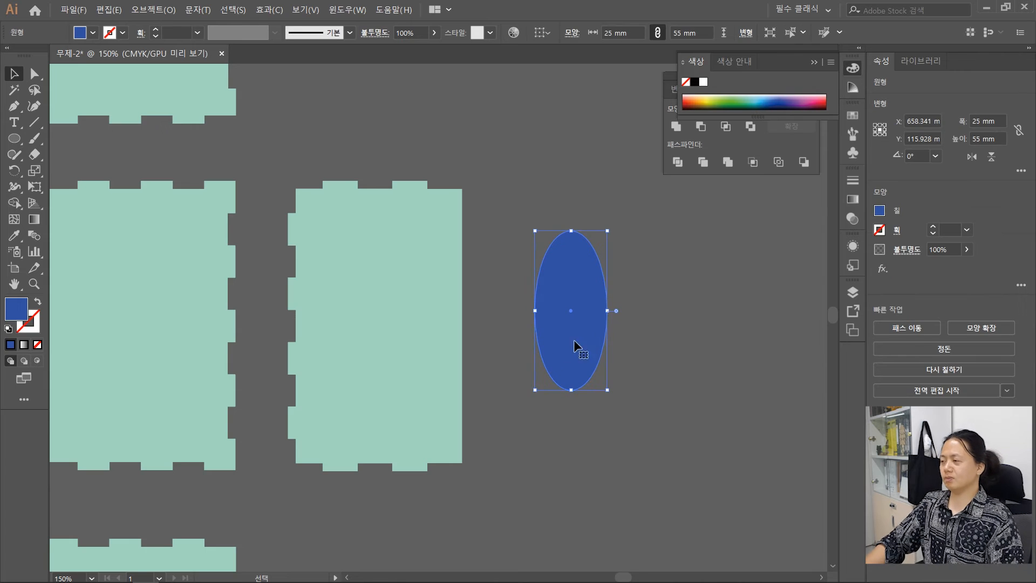
click(384, 325)
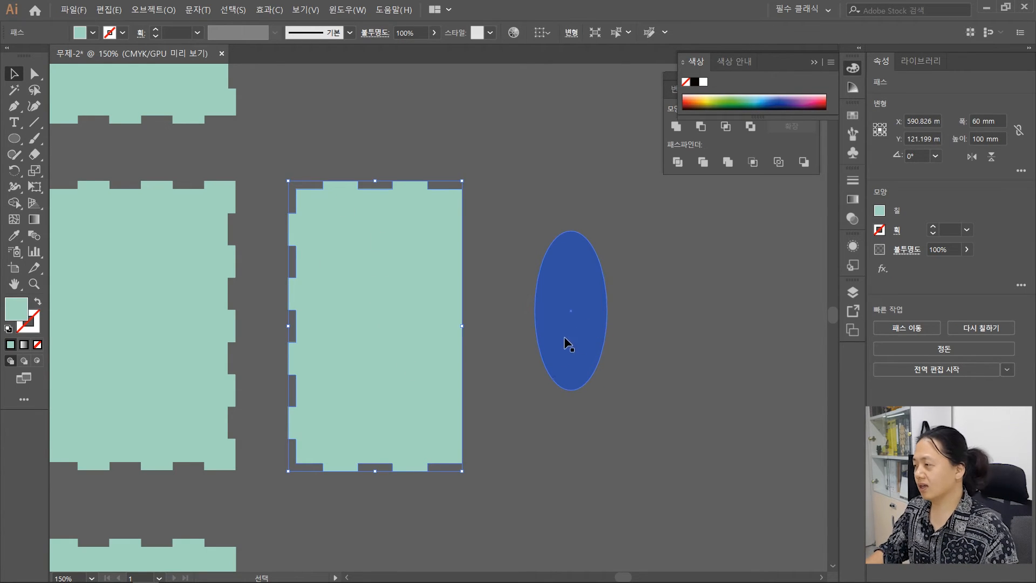
click(516, 352)
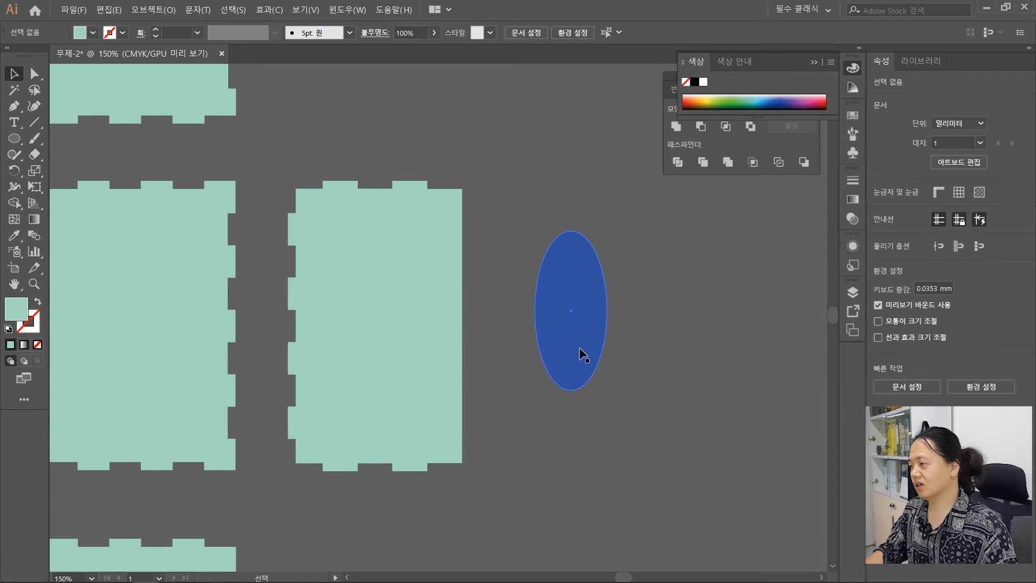
mouse_move(577, 341)
mouse_down()
mouse_move(545, 334)
mouse_move(471, 356)
mouse_move(506, 356)
mouse_up()
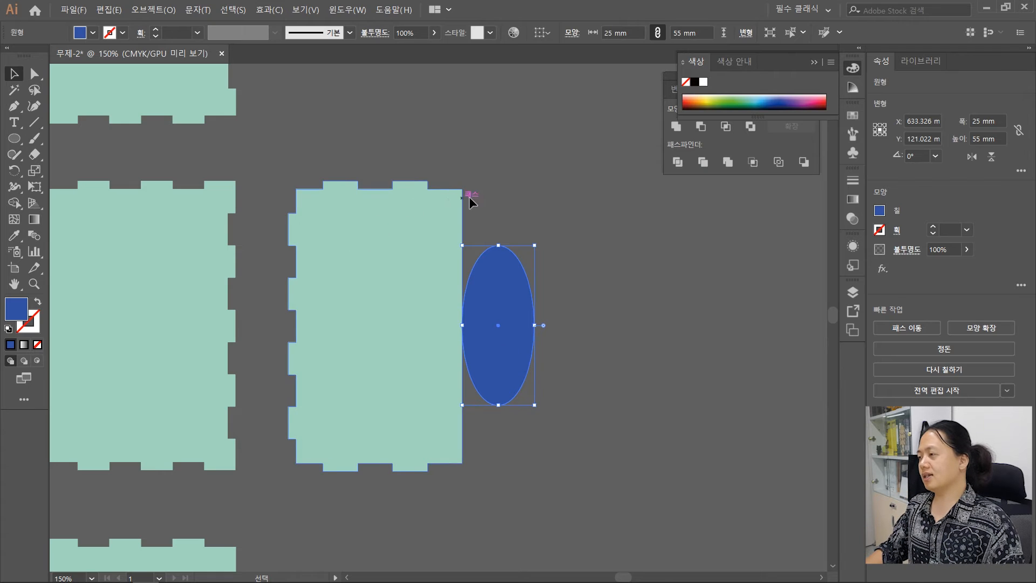
drag(510, 355, 475, 360)
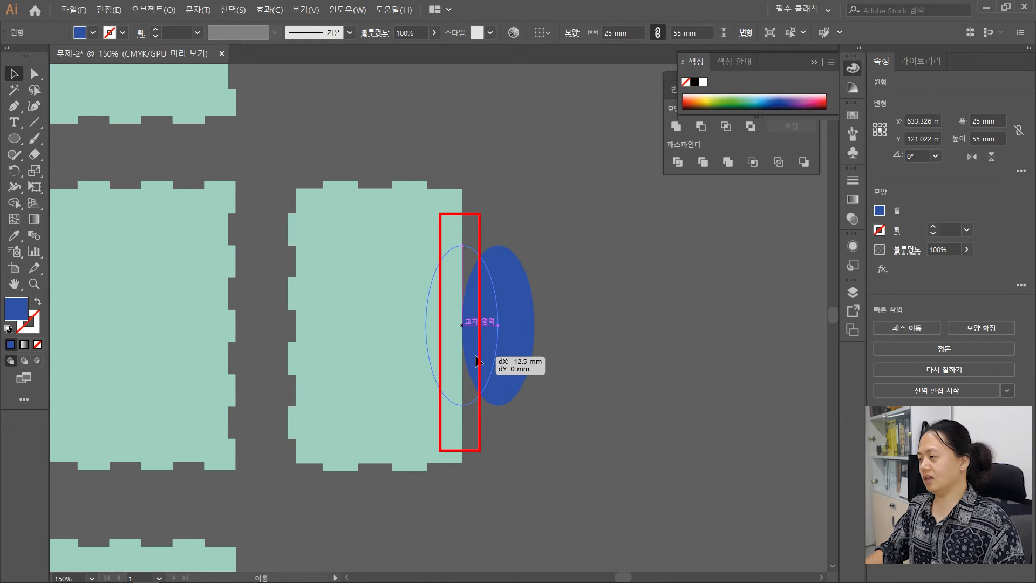
drag(475, 354, 474, 354)
click(611, 327)
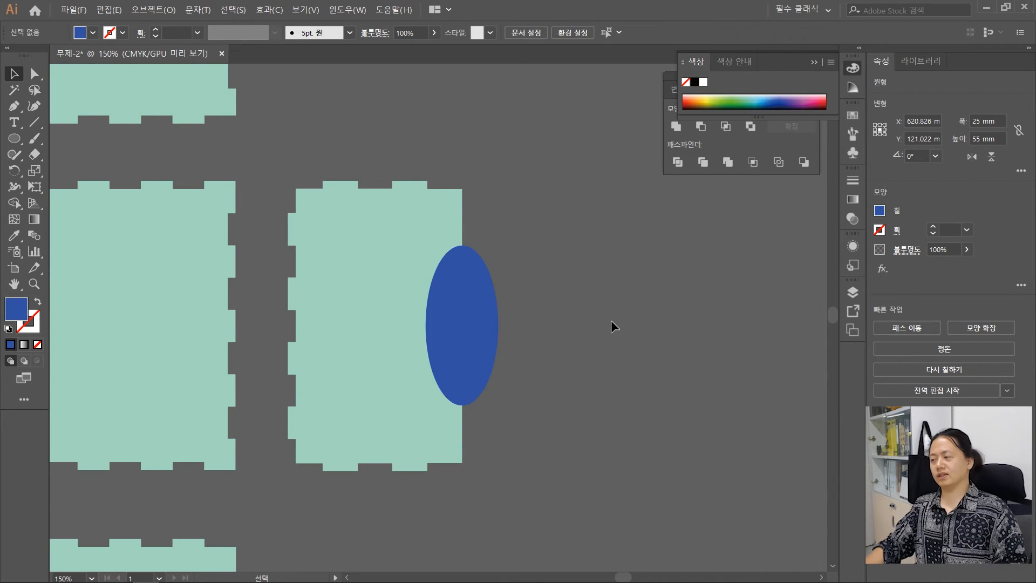
click(444, 297)
click(701, 377)
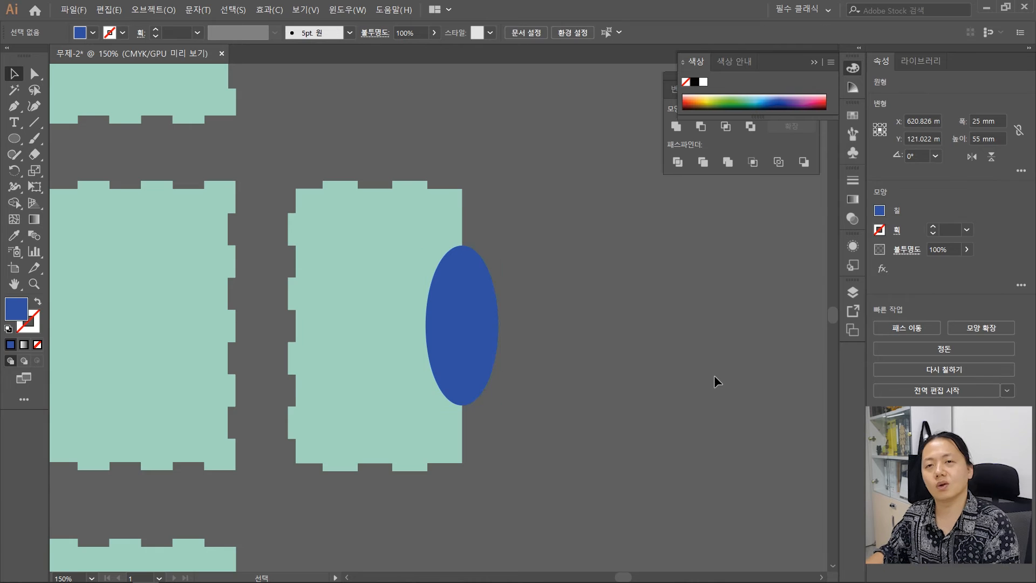
click(478, 284)
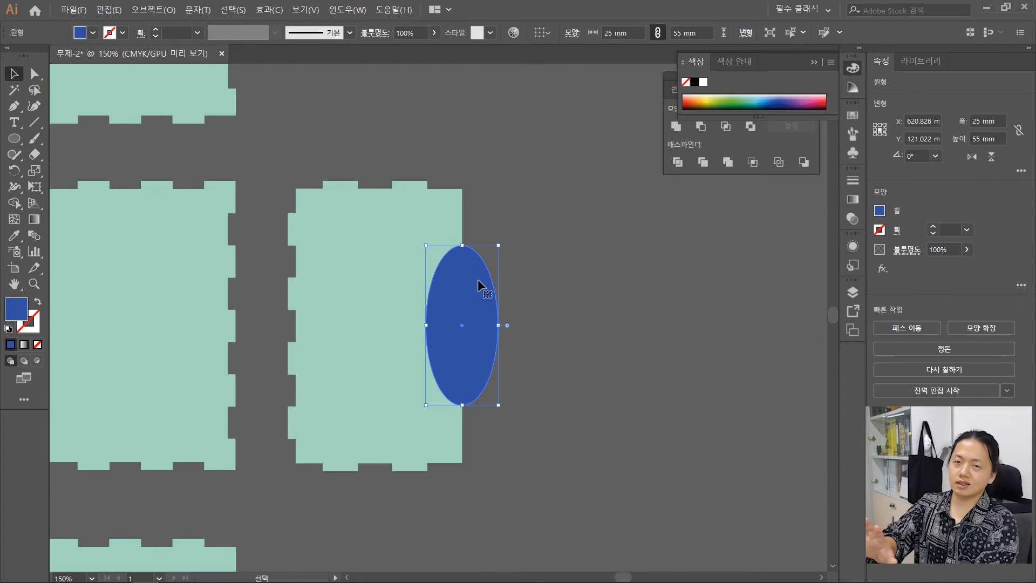
shift+click(477, 283)
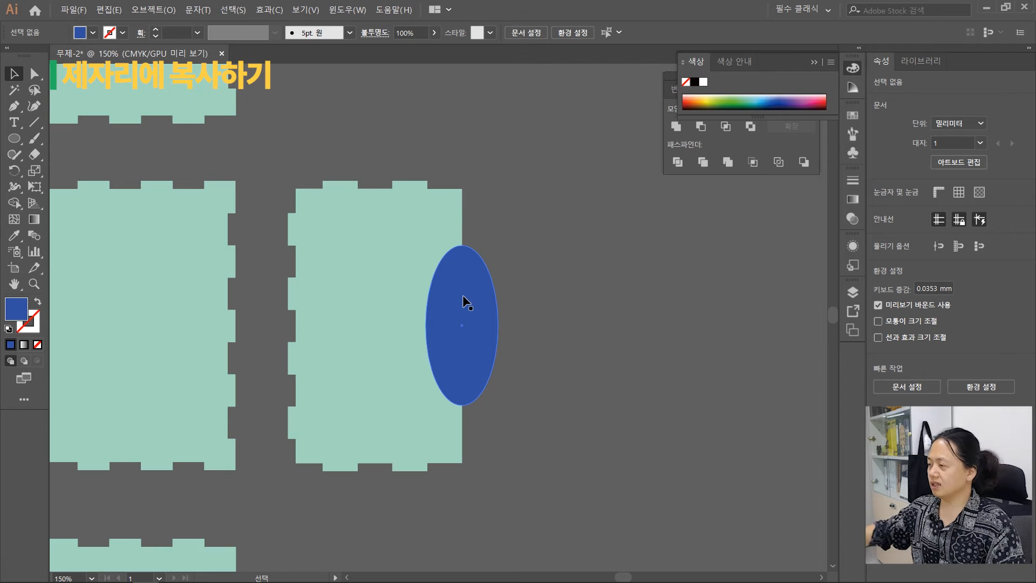
Step: Try an ordinary paste of the copied ellipse, moving the duplicate into the empty area and deleting it
click(463, 287)
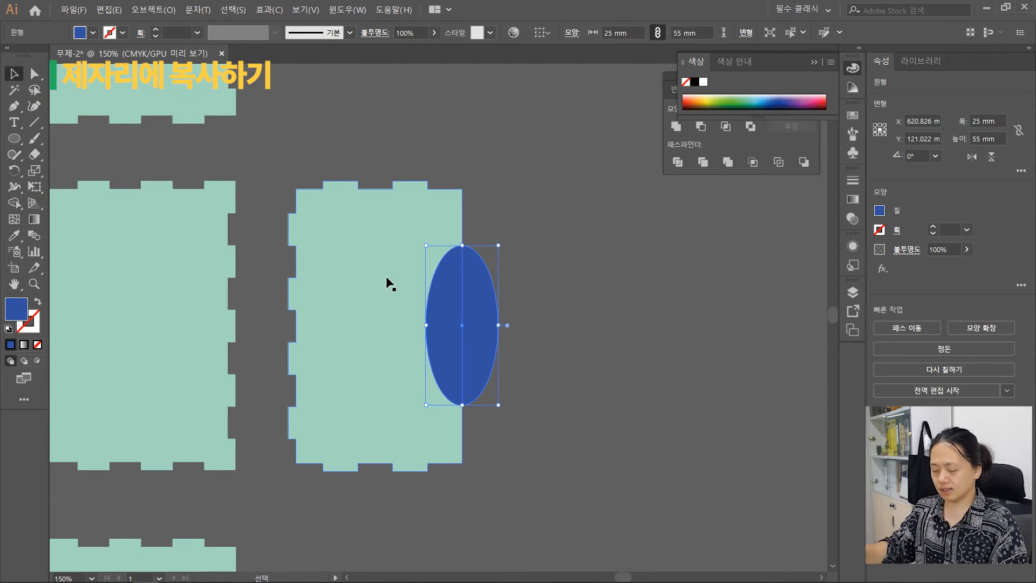
key(ctrl+c)
key(ctrl+c)
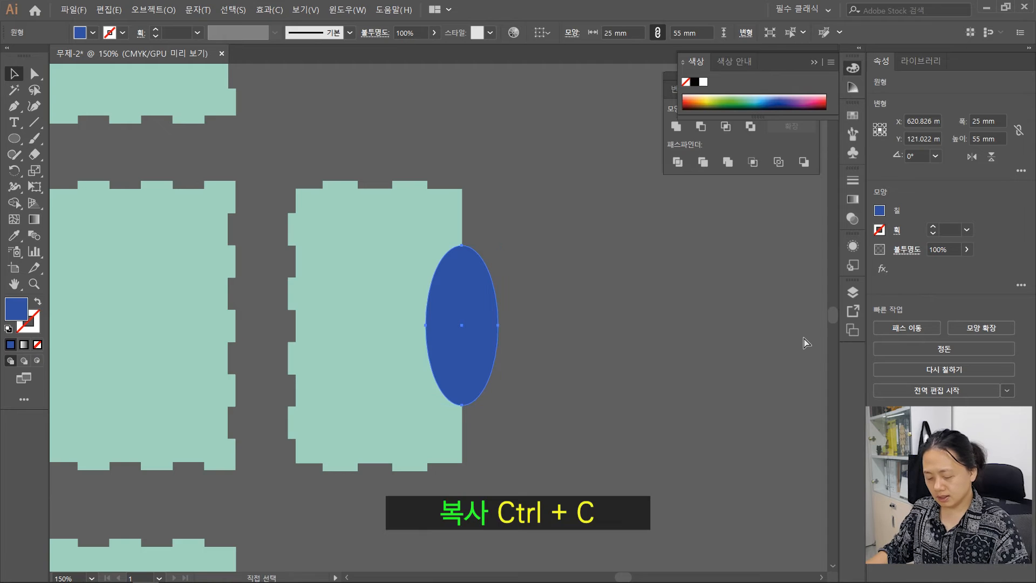
key(ctrl+v)
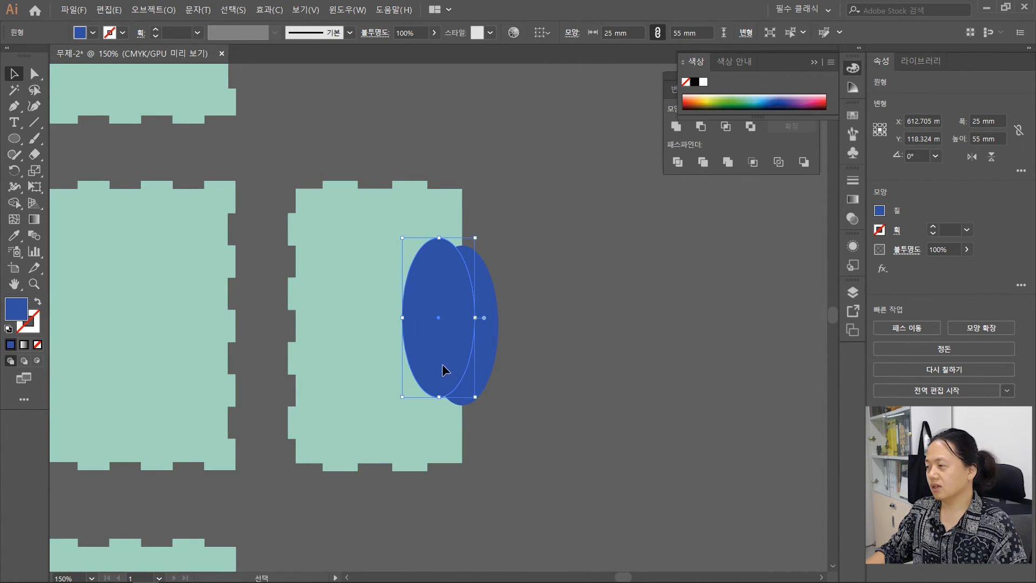
drag(437, 365, 669, 368)
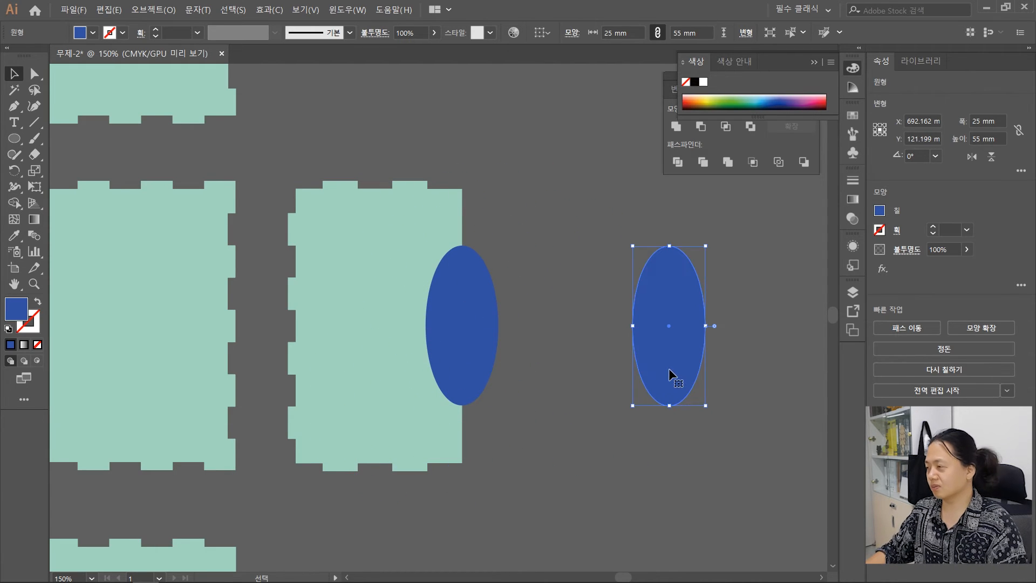
key(Delete)
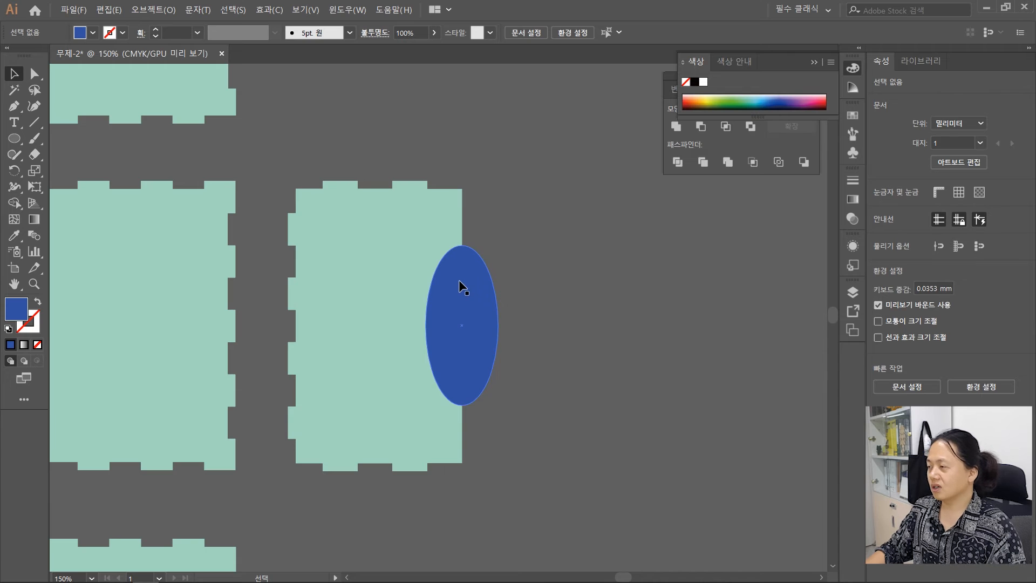
Step: Duplicate the blue ellipse in place, directly in front of the original on the panel's outer edge
click(459, 280)
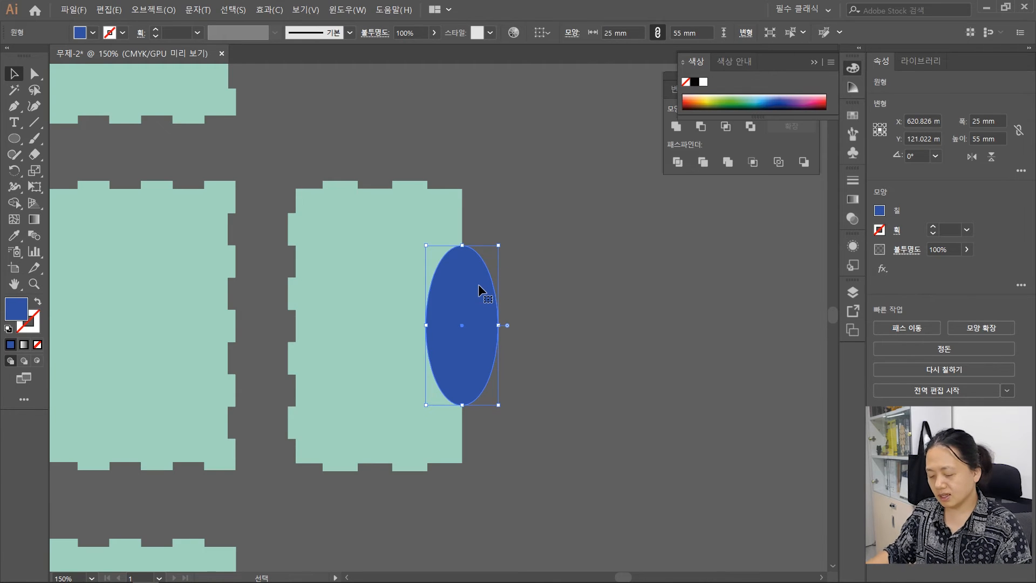
key(a)
key(v)
key(ctrl+f)
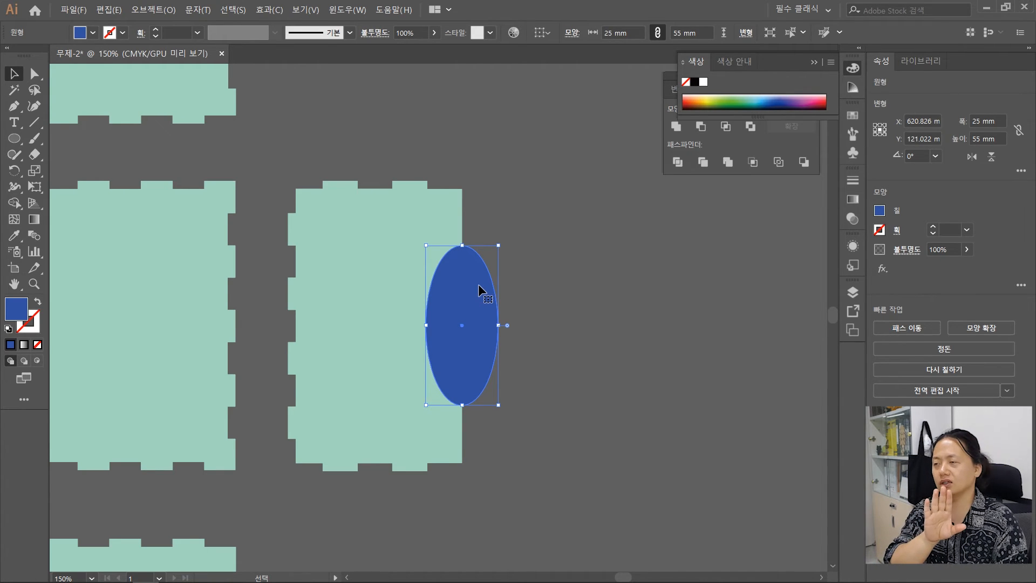
Step: Pull the two stacked ellipses apart to check the duplicate, and undo the moves
scroll(478, 284, up, 1)
click(626, 302)
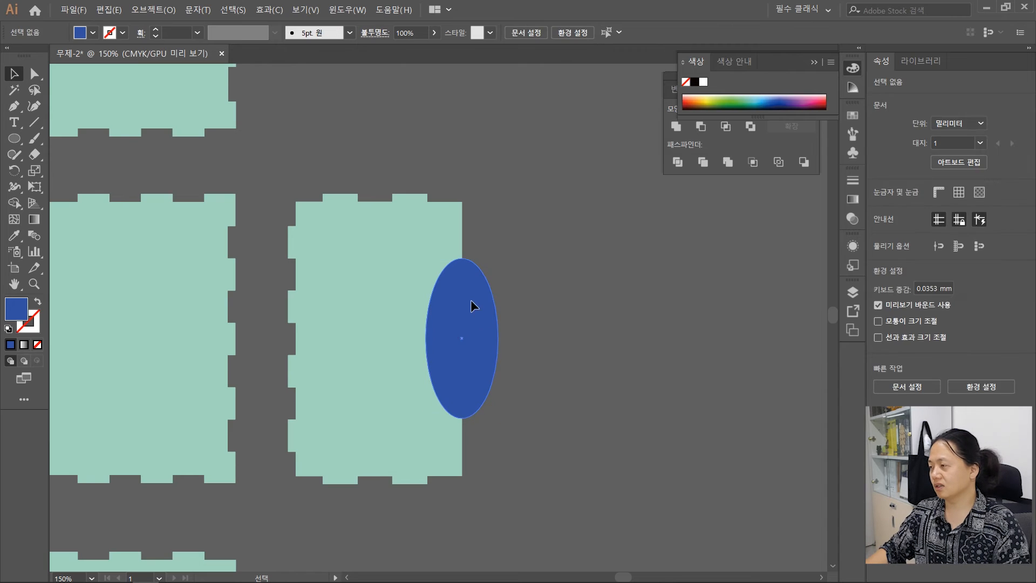
drag(470, 299, 626, 299)
drag(471, 312, 535, 289)
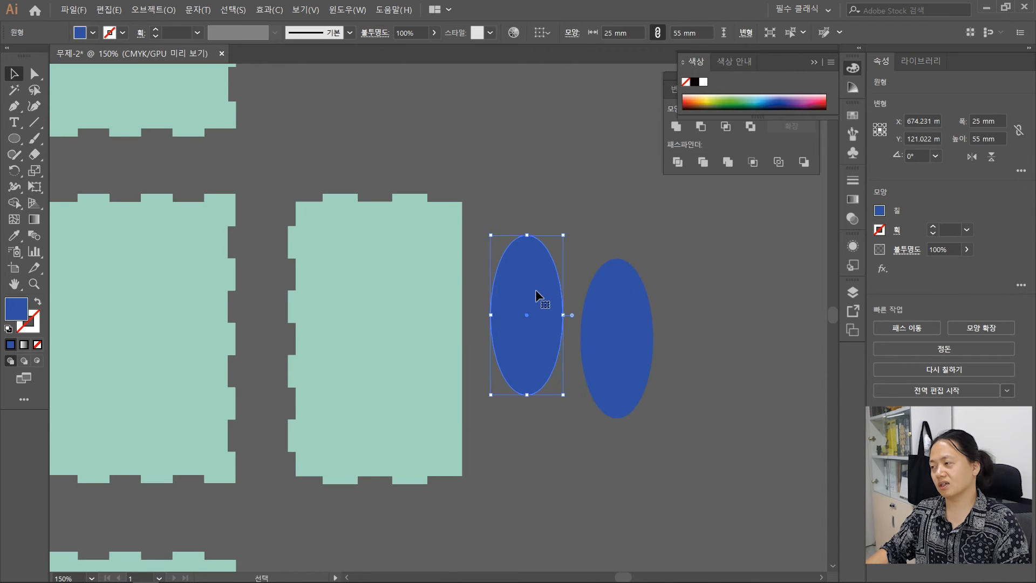
key(ctrl+z)
key(ctrl+z)
key(ctrl+z)
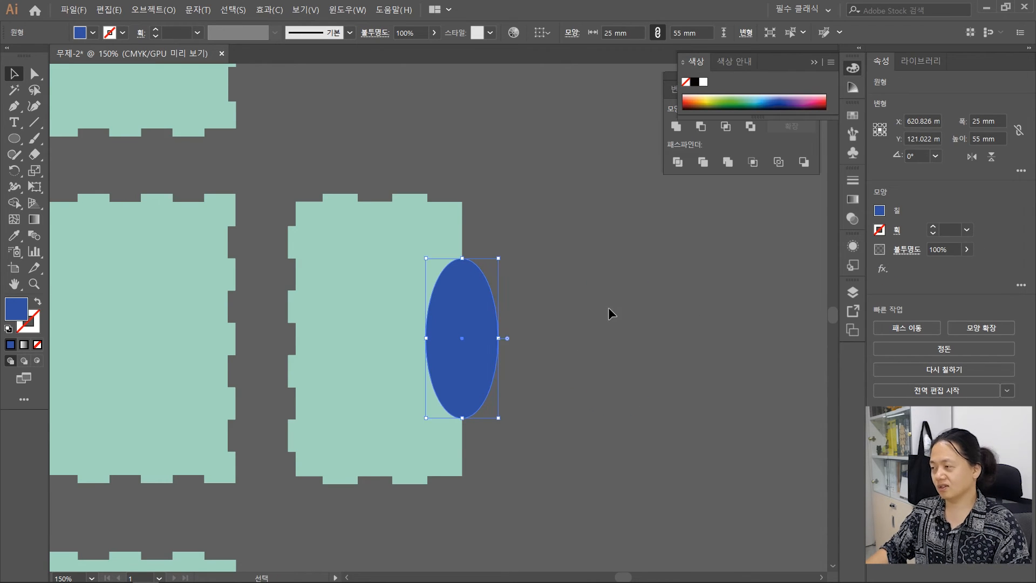
Step: Enlarge the front ellipse from its centre to about 47 mm wide and 74 mm high
click(609, 310)
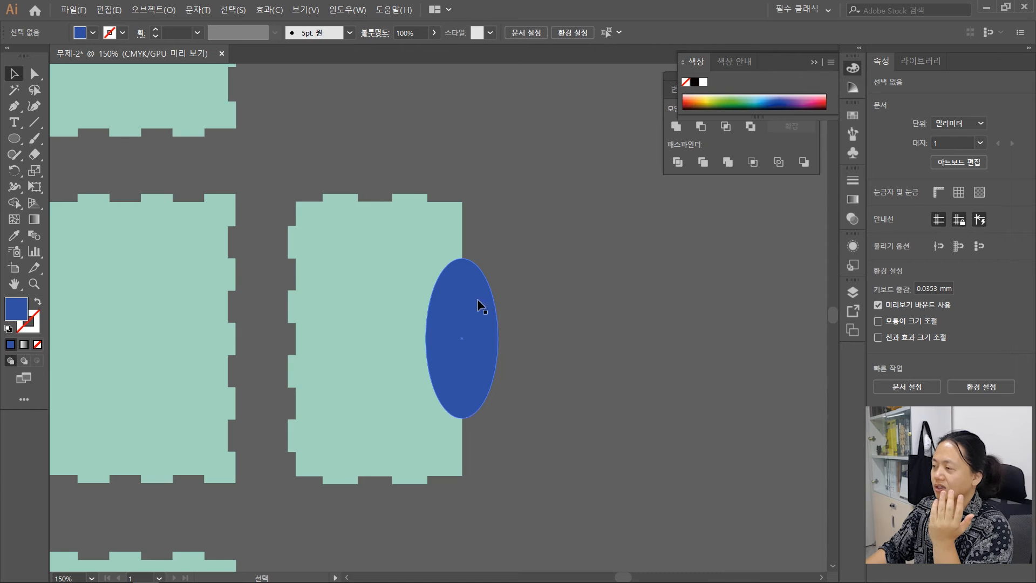
click(458, 308)
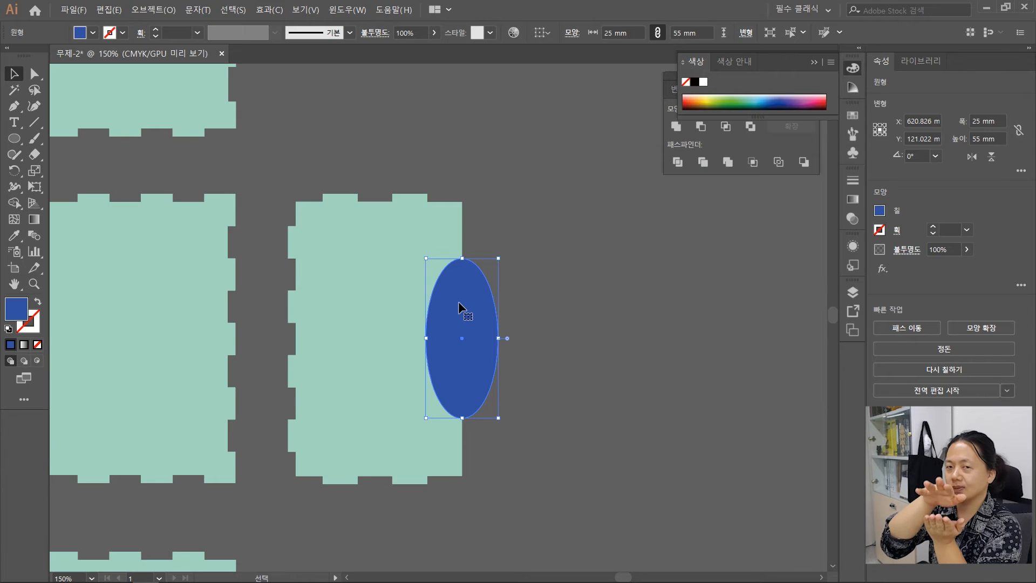
key(ctrl+shift+F9)
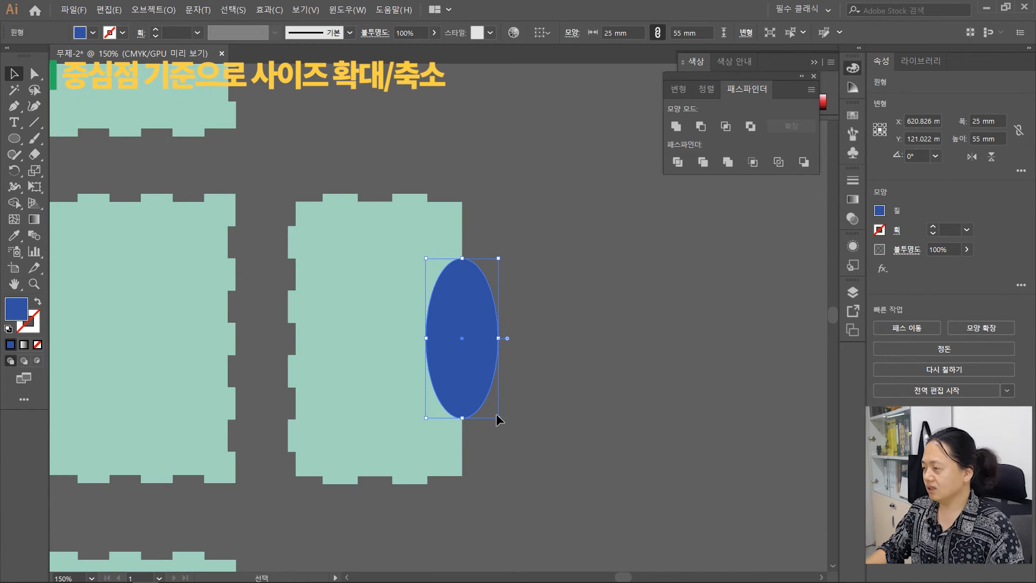
drag(498, 419, 589, 493)
key(ctrl+z)
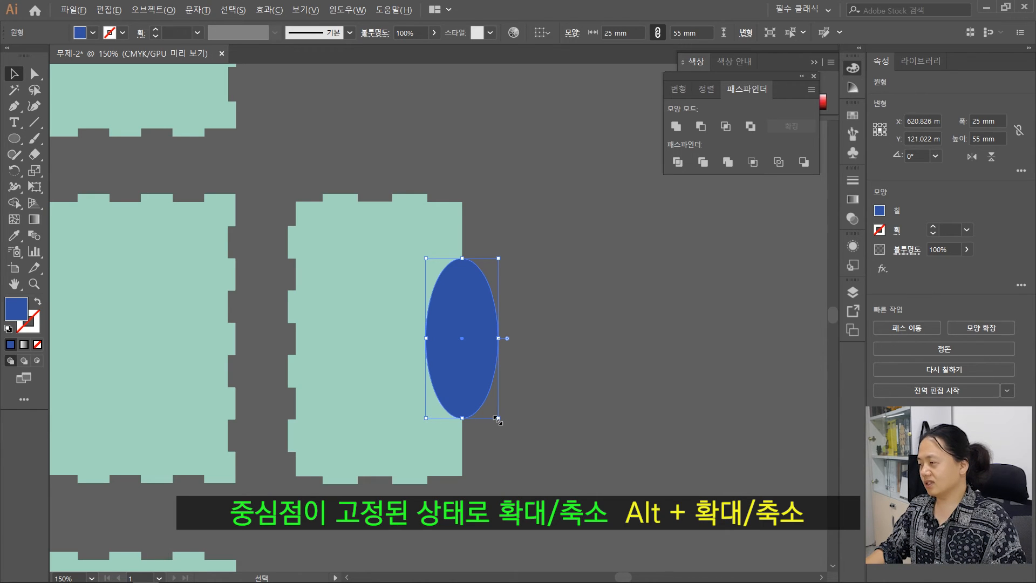
drag(496, 419, 532, 447)
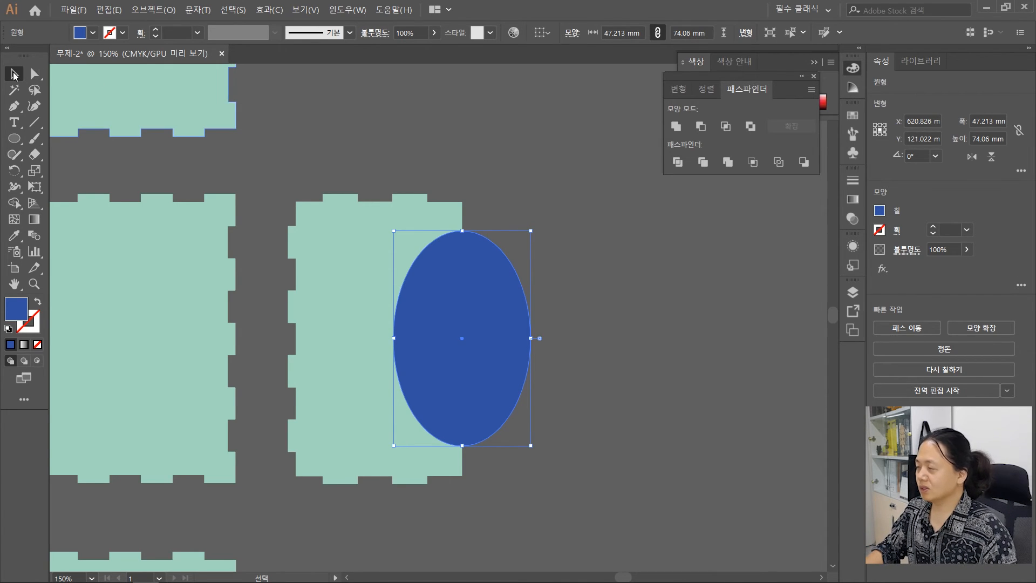
Step: Move the enlarged ellipse aside to check the small one beneath it, and undo the move
click(14, 74)
click(616, 348)
drag(471, 311, 666, 319)
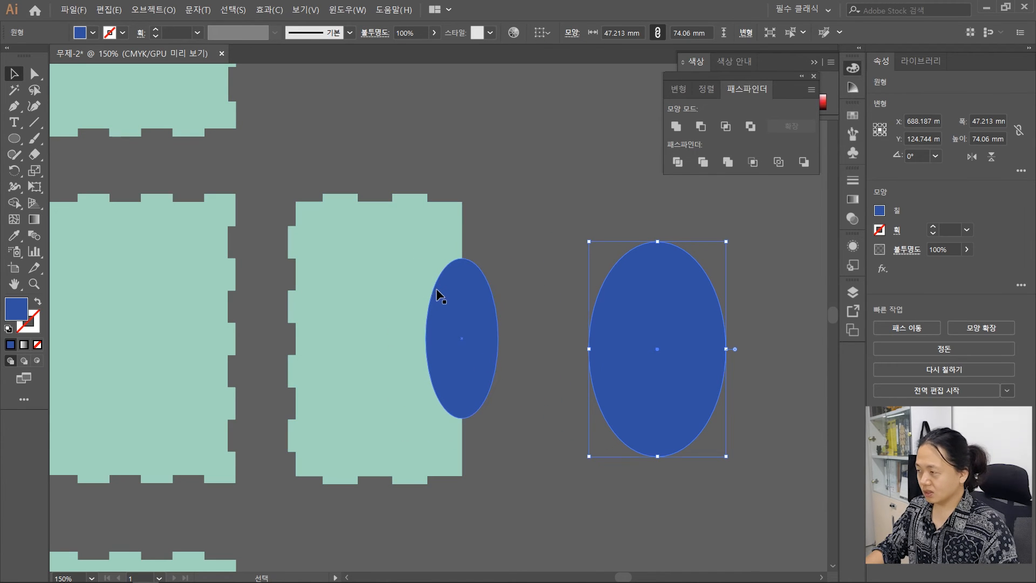
key(ctrl+z)
click(602, 280)
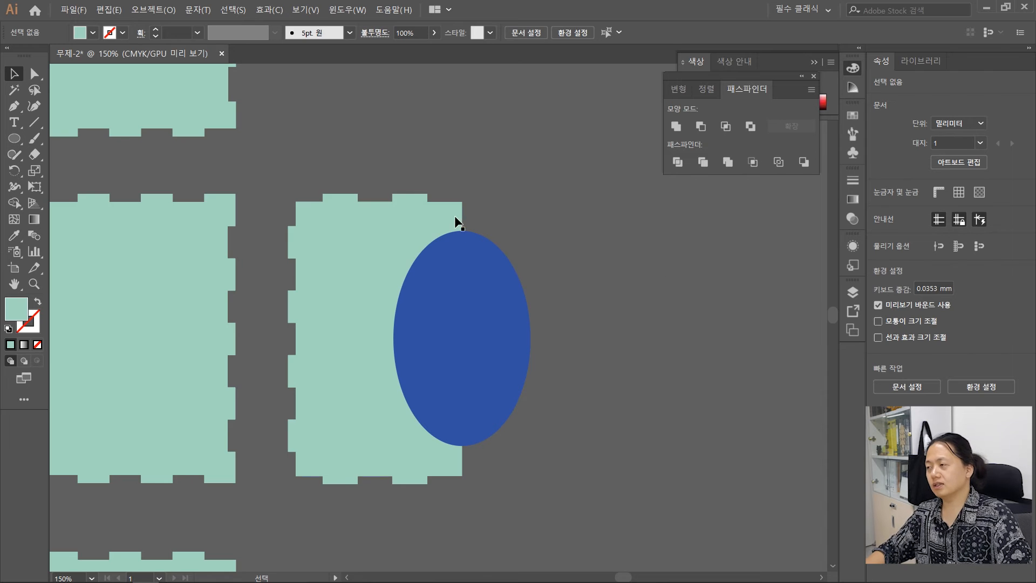
Step: Unite the right panel and the enlarged ellipse into one shape with Pathfinder
click(372, 251)
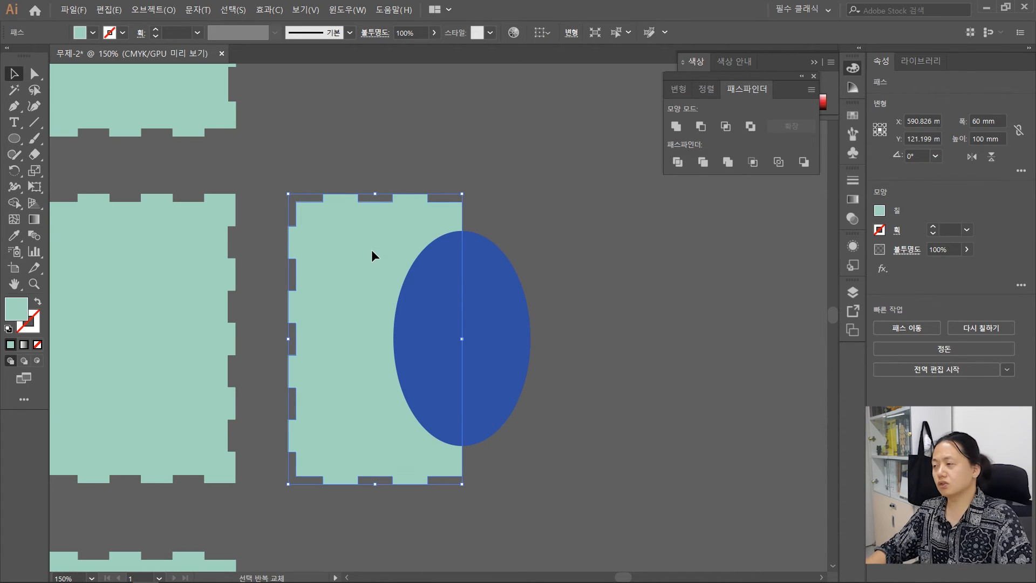
shift+click(503, 277)
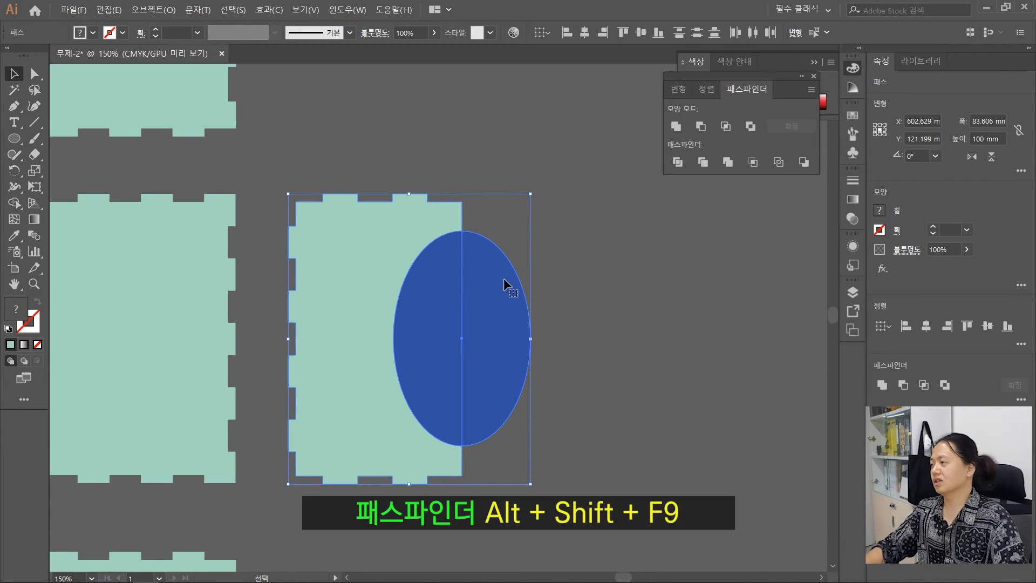
click(675, 127)
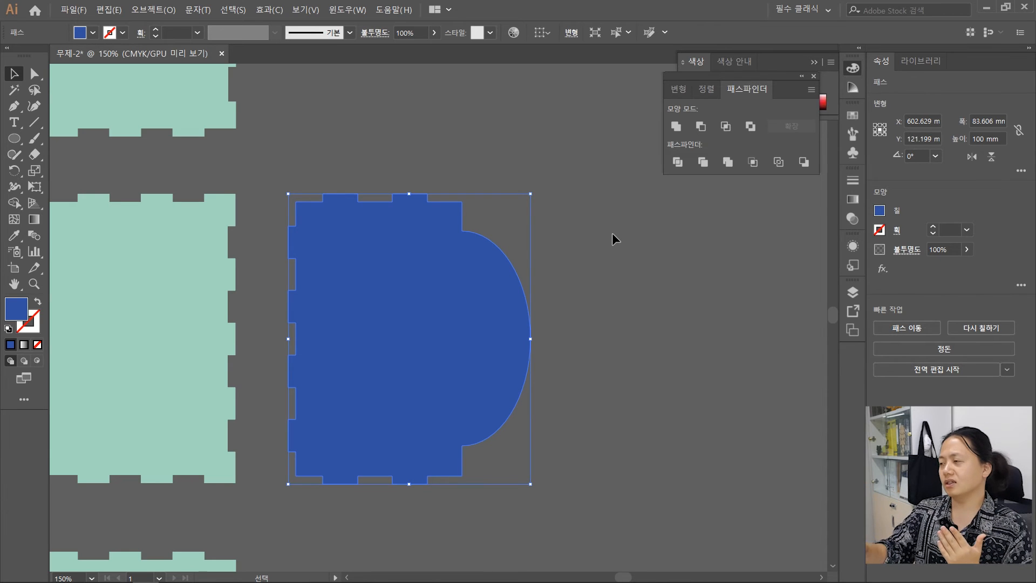
Step: Move the united panel shape into the empty area, off the small ellipse beneath it
click(621, 254)
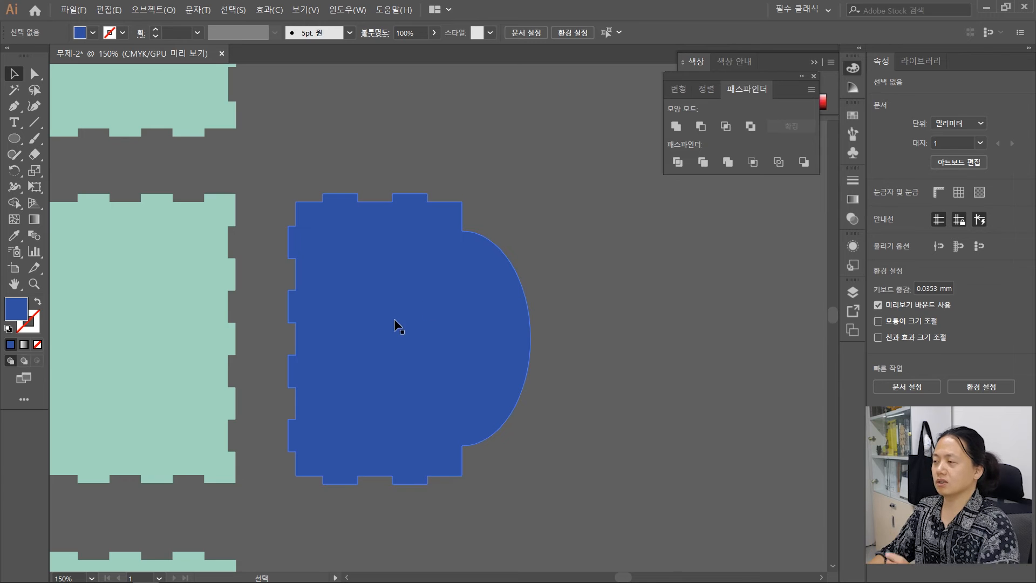
drag(370, 315, 729, 342)
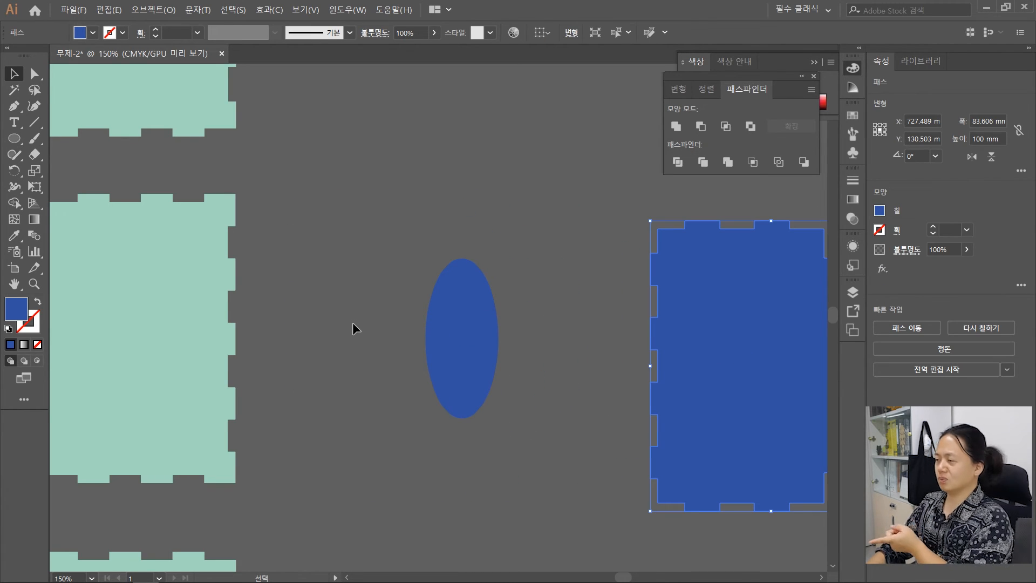
Step: Undo the last move and cut the small ellipse out of the united right panel with Pathfinder's Exclude
key(ctrl+z)
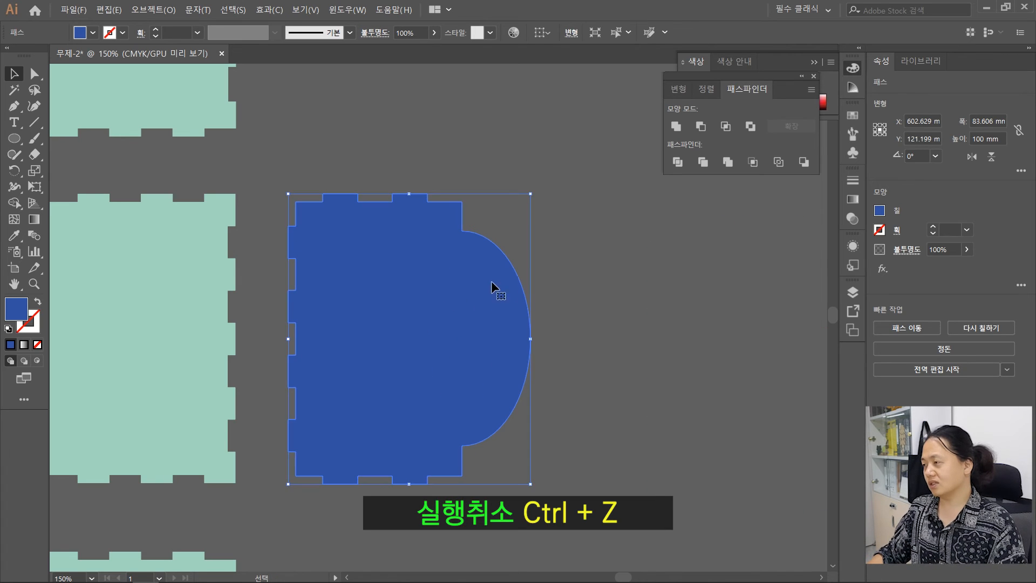
click(677, 367)
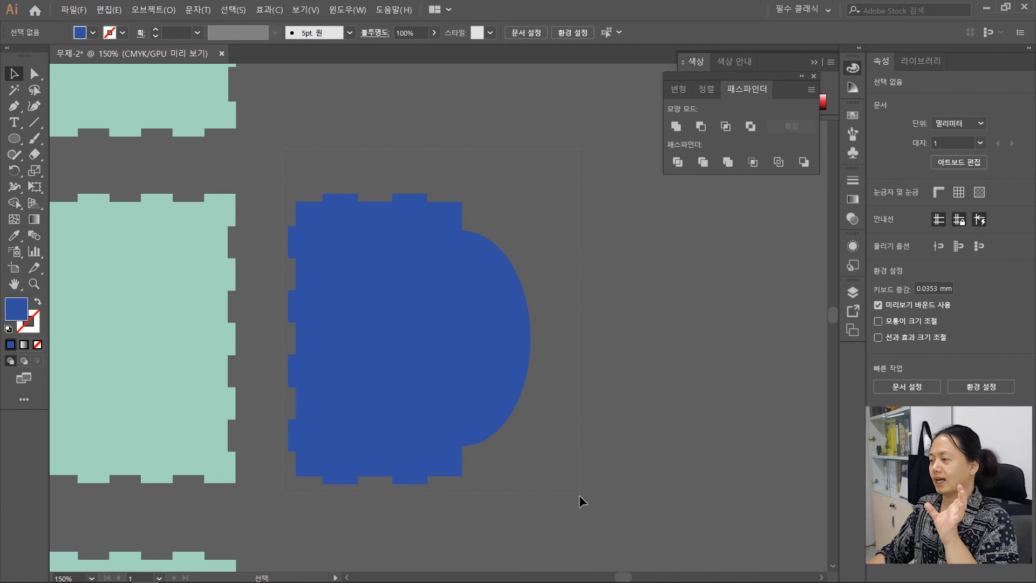
drag(578, 495, 582, 520)
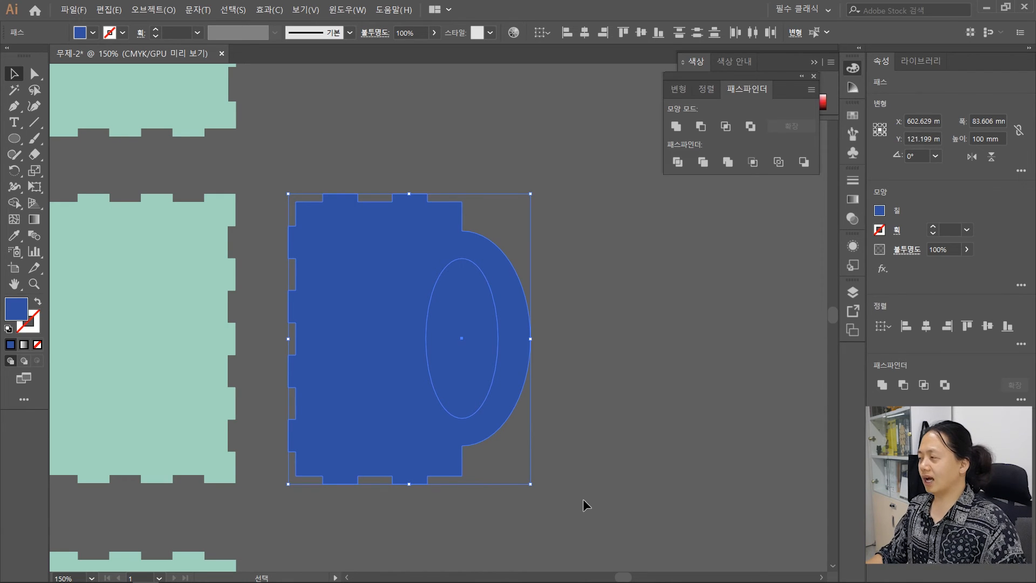
click(750, 127)
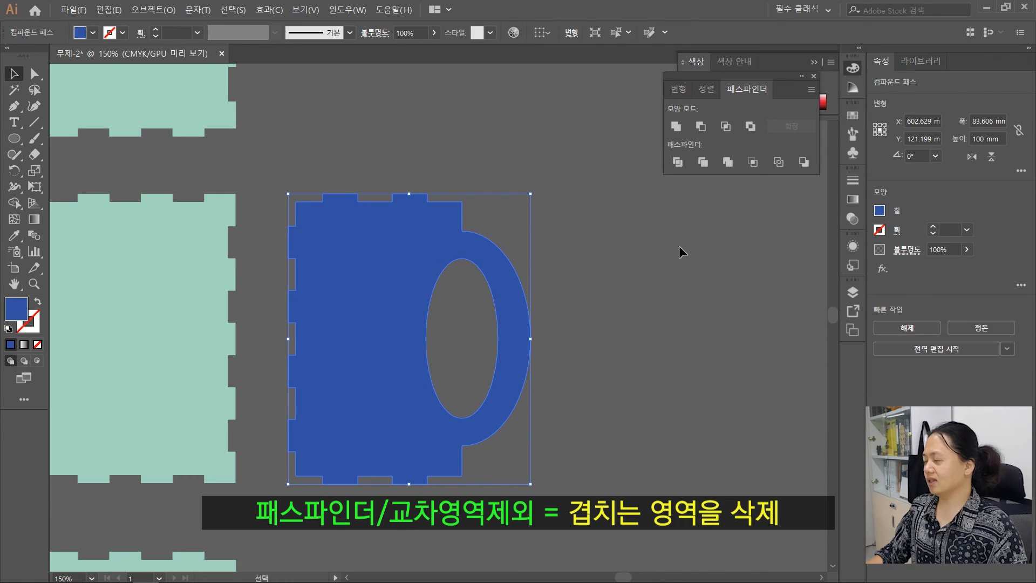
click(626, 412)
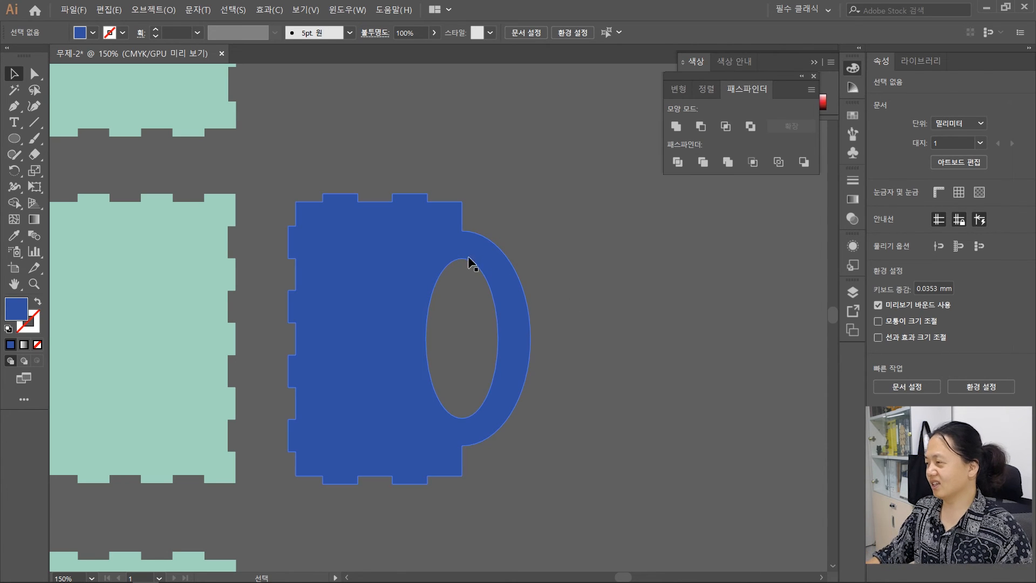
Step: Delete the plain green panel on the left side of the layout
click(374, 257)
scroll(582, 306, down, 2)
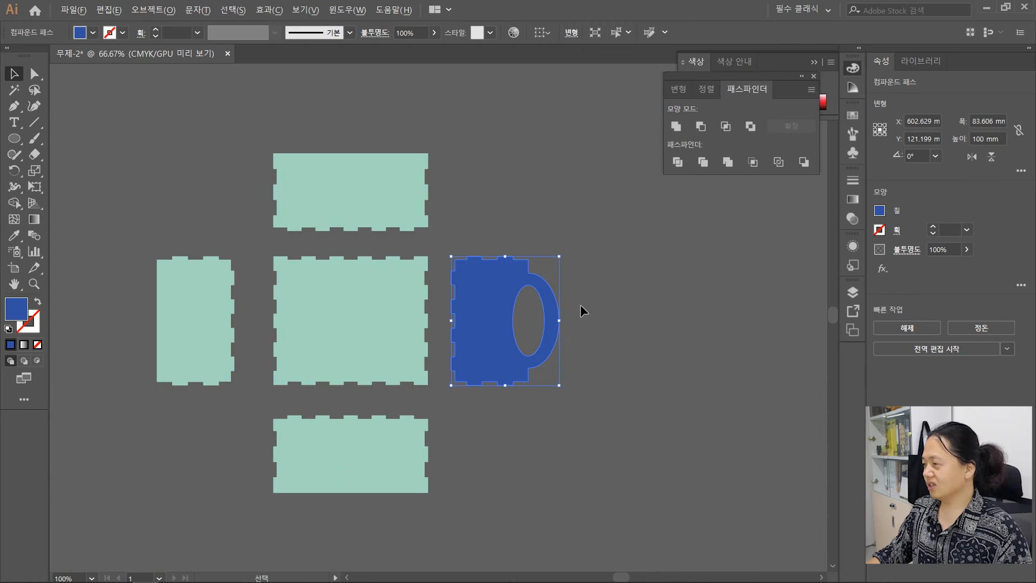
drag(502, 213, 590, 194)
click(286, 329)
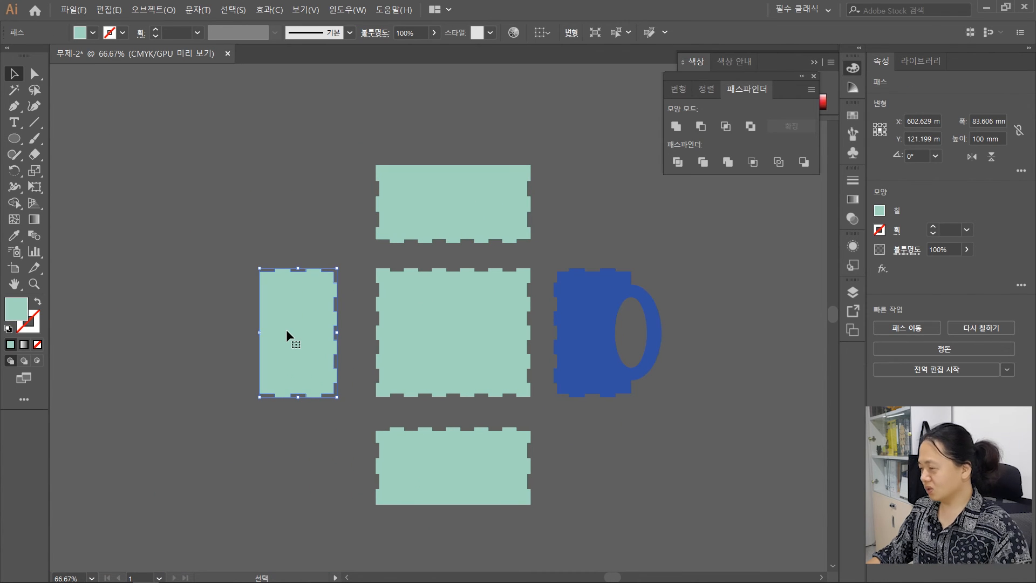
key(Delete)
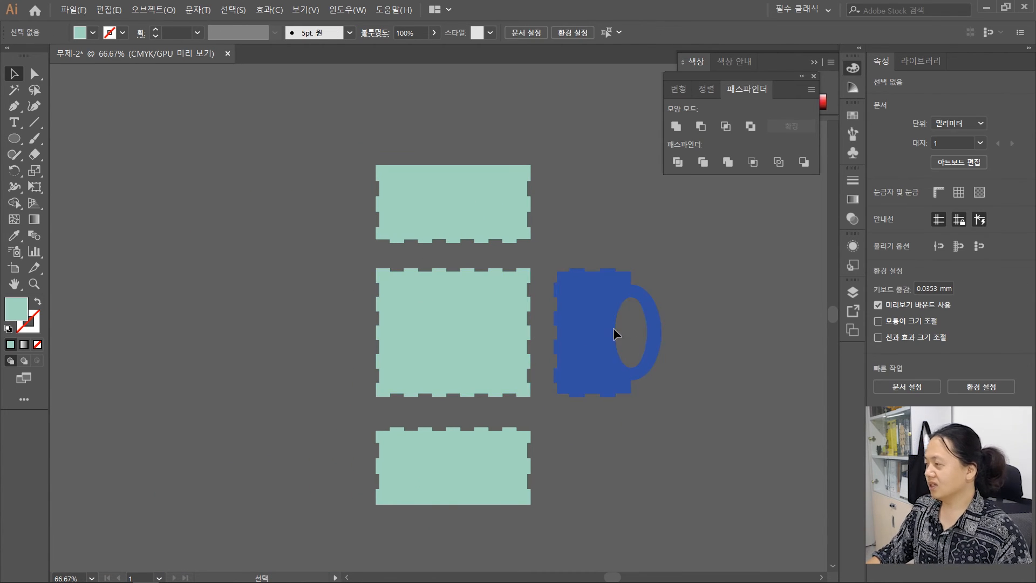
Step: Copy the blue handled panel straight across to the left side and mirror it so its handle faces outward
click(582, 306)
drag(589, 325, 282, 325)
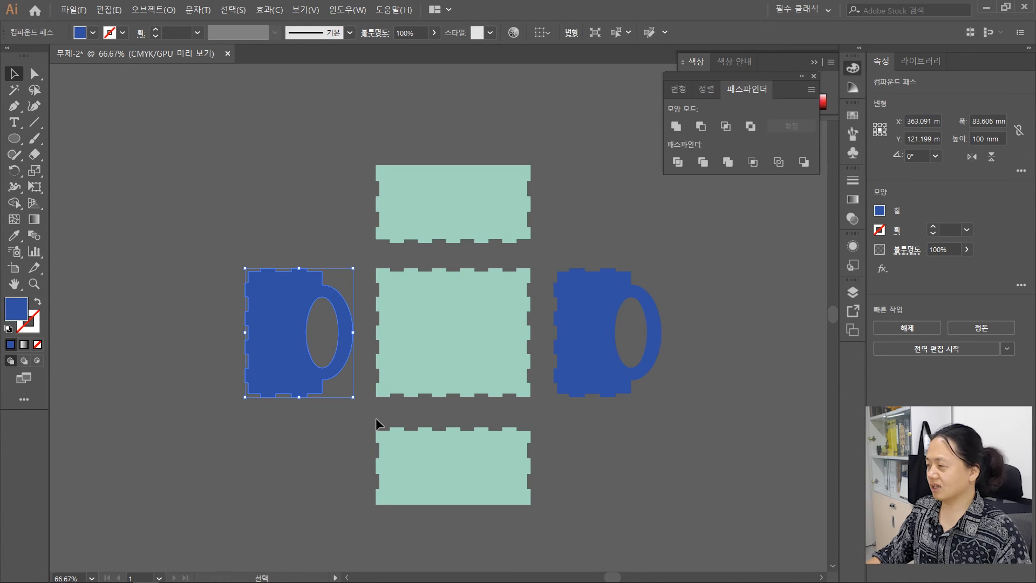
drag(359, 404, 248, 291)
click(180, 300)
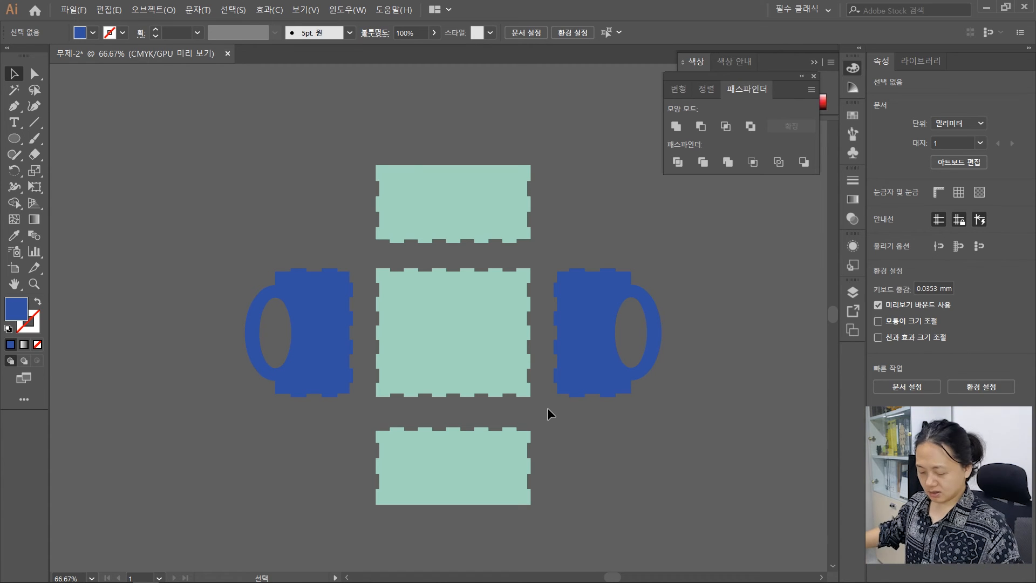
Step: Round the upper corner where the right panel meets its handle to a radius of about 7.88 mm with the Direct Selection tool
scroll(688, 264, up, 3)
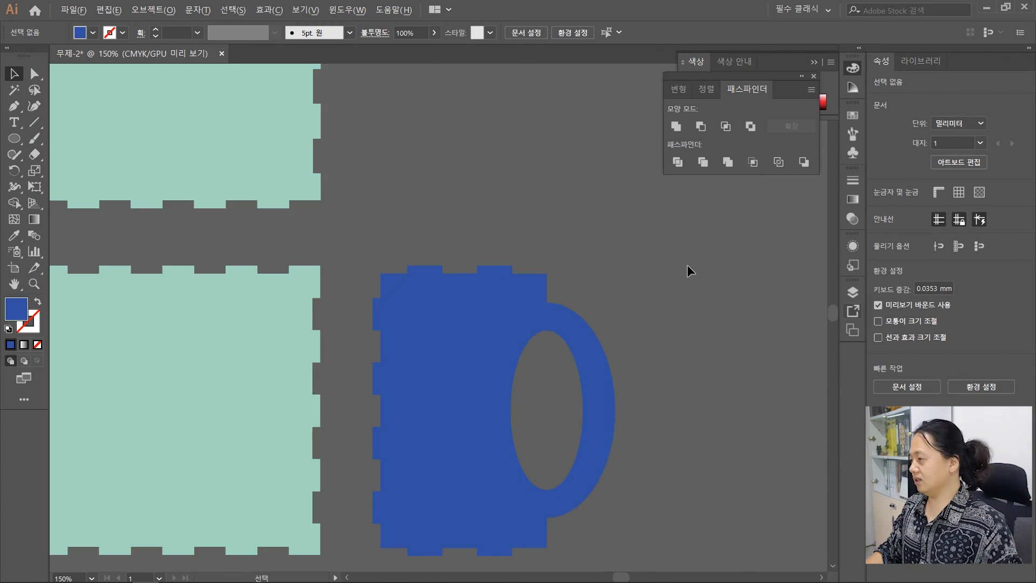
drag(602, 416, 576, 307)
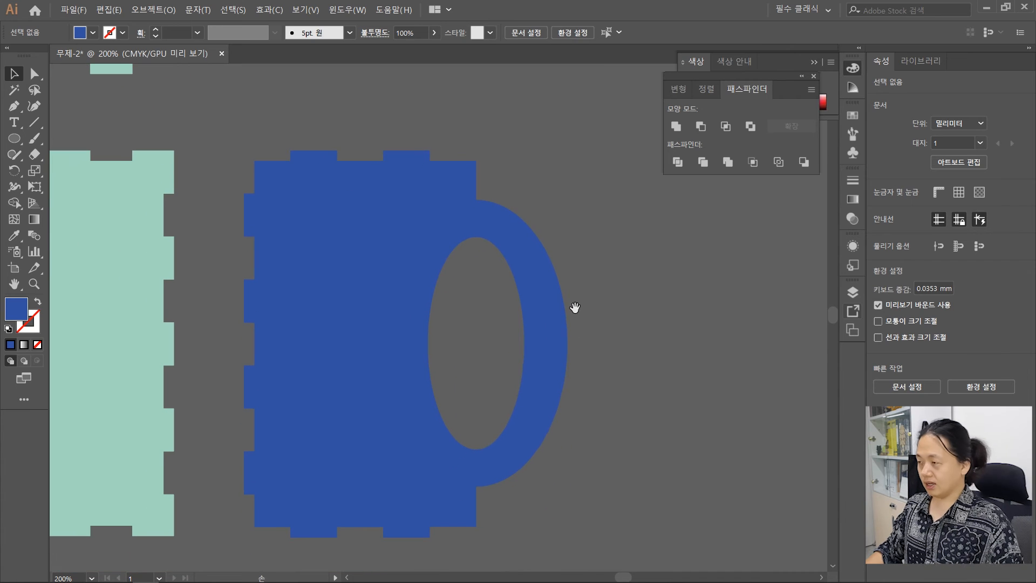
click(35, 74)
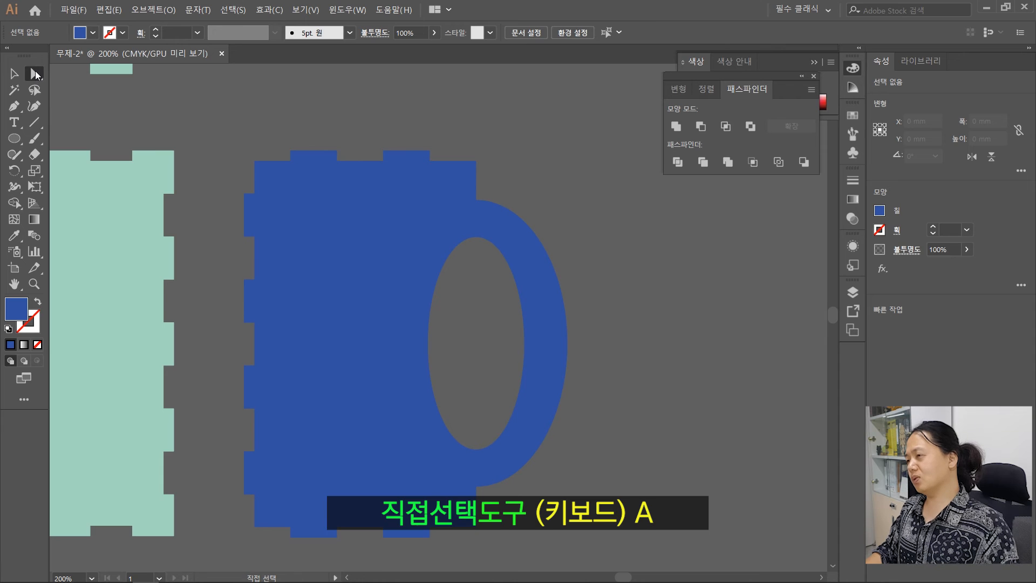
click(476, 200)
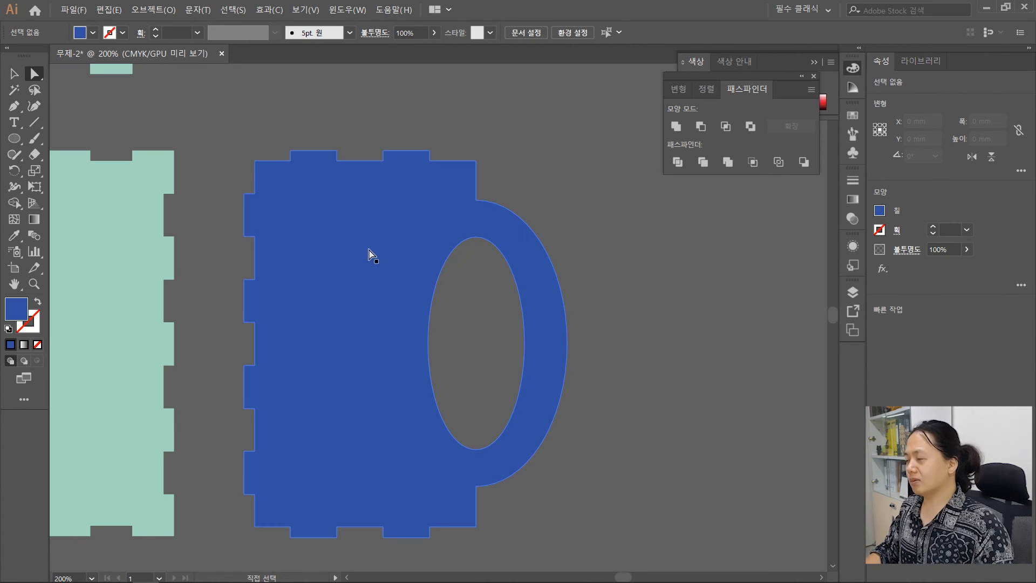
click(372, 254)
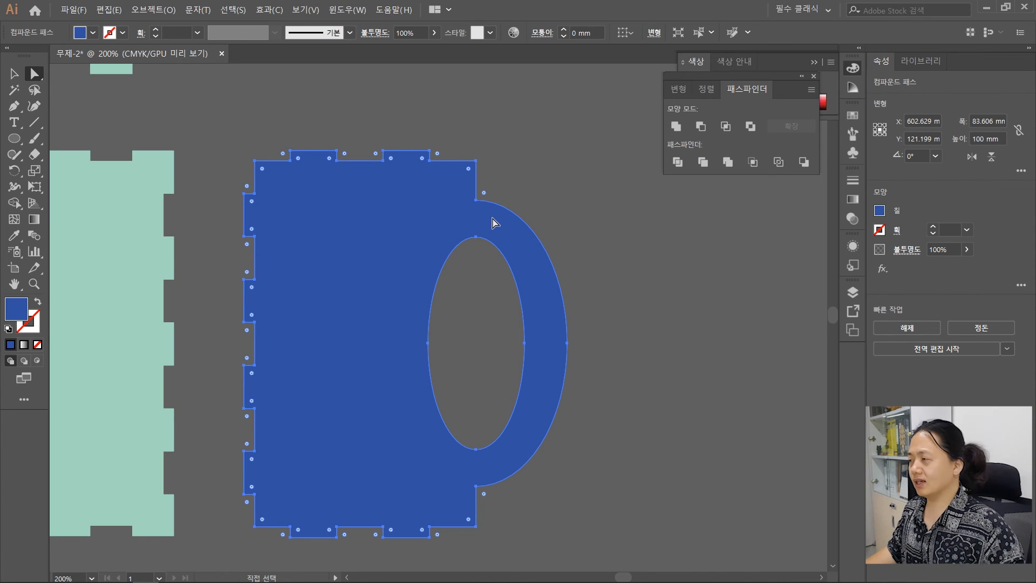
scroll(490, 216, up, 3)
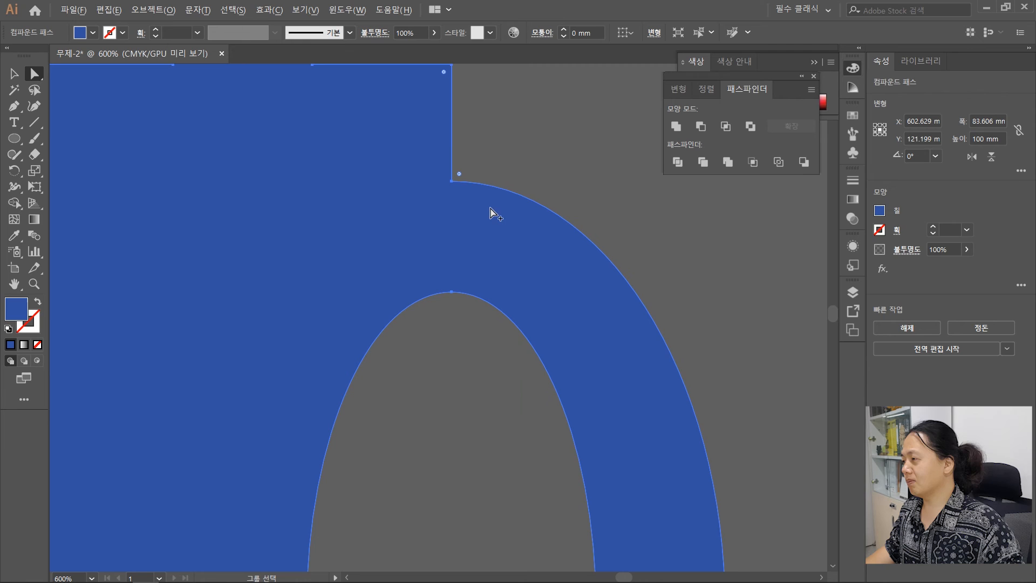
click(451, 182)
scroll(452, 182, down, 3)
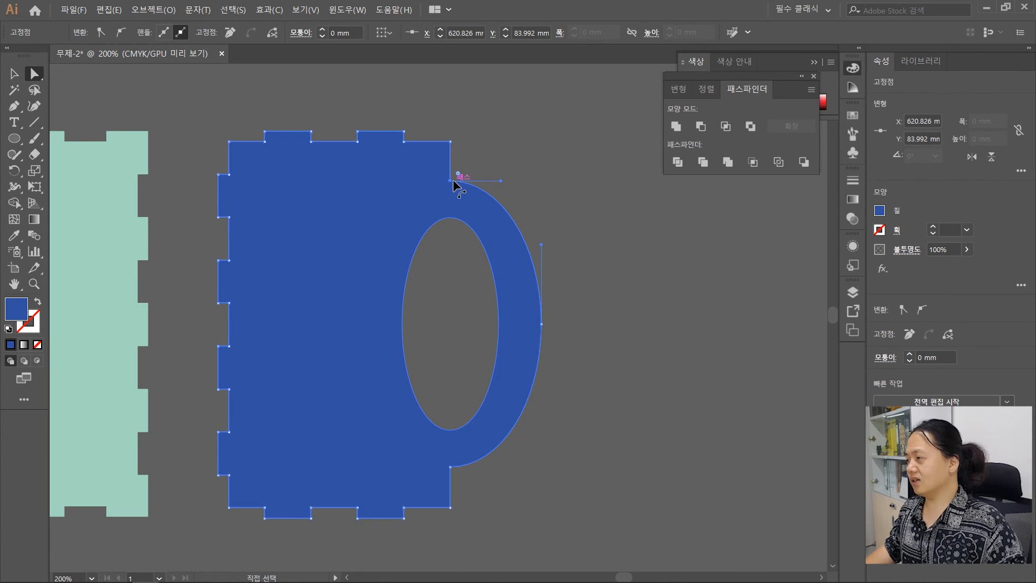
scroll(455, 181, up, 4)
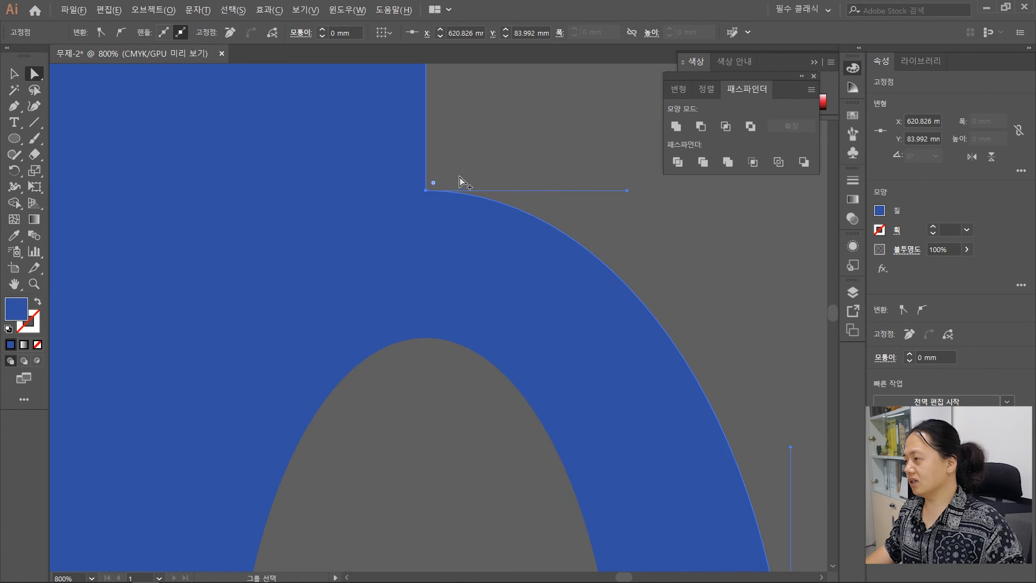
scroll(461, 179, up, 1)
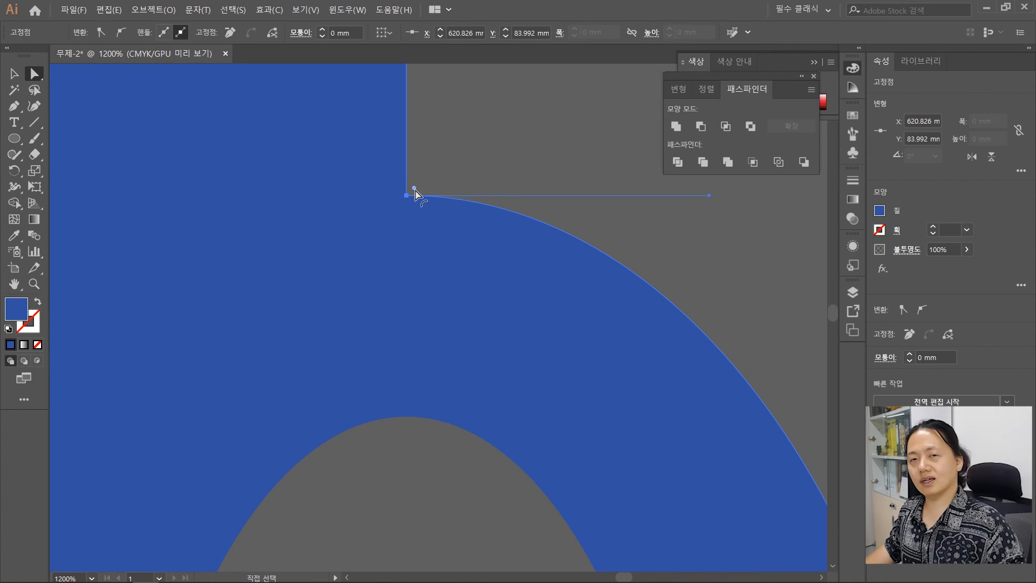
scroll(415, 193, down, 1)
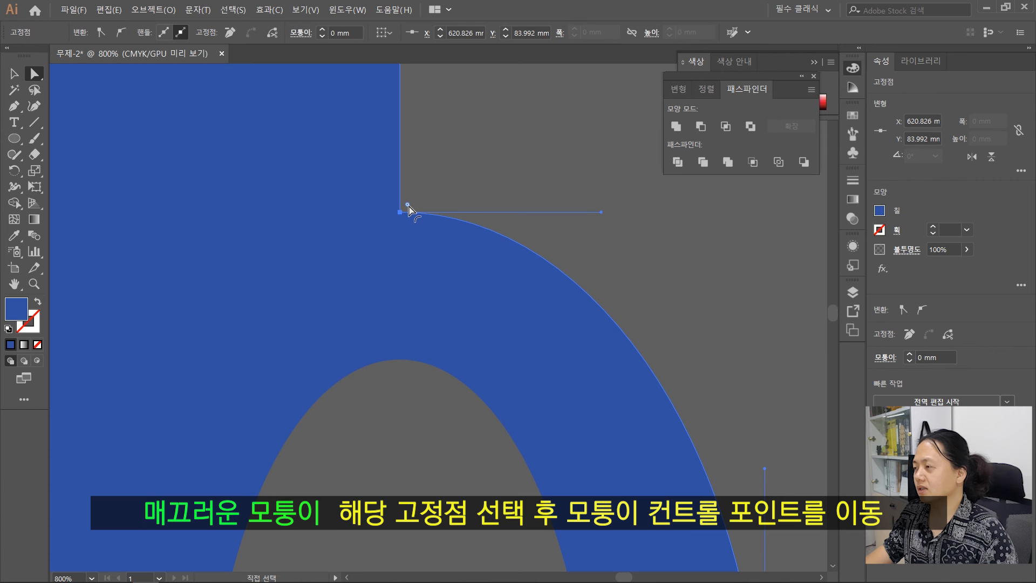
drag(407, 206, 529, 134)
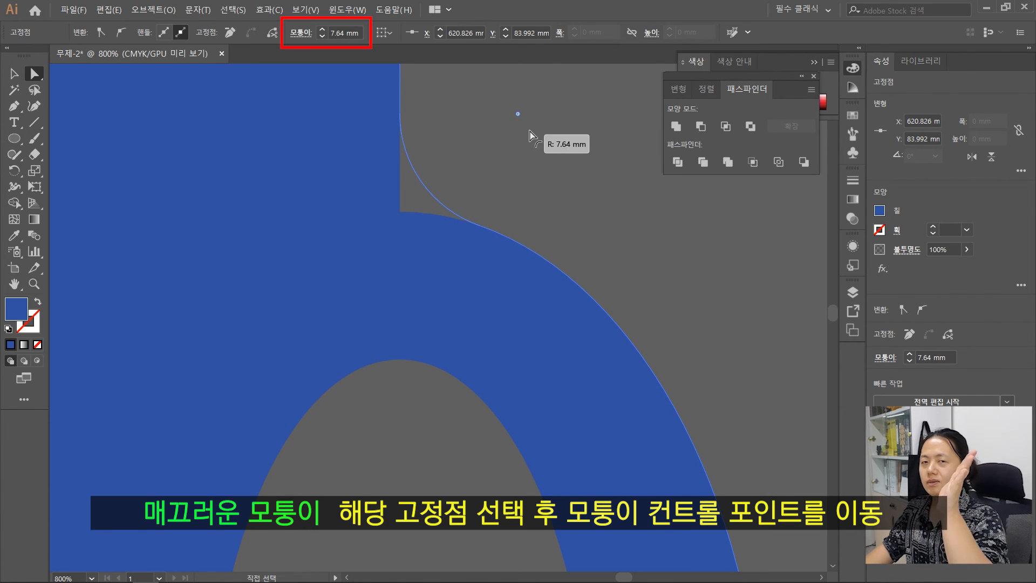
drag(529, 131, 584, 97)
Step: Round the lower corner where the right panel meets its handle to a radius of about 5.17 mm
scroll(416, 203, down, 10)
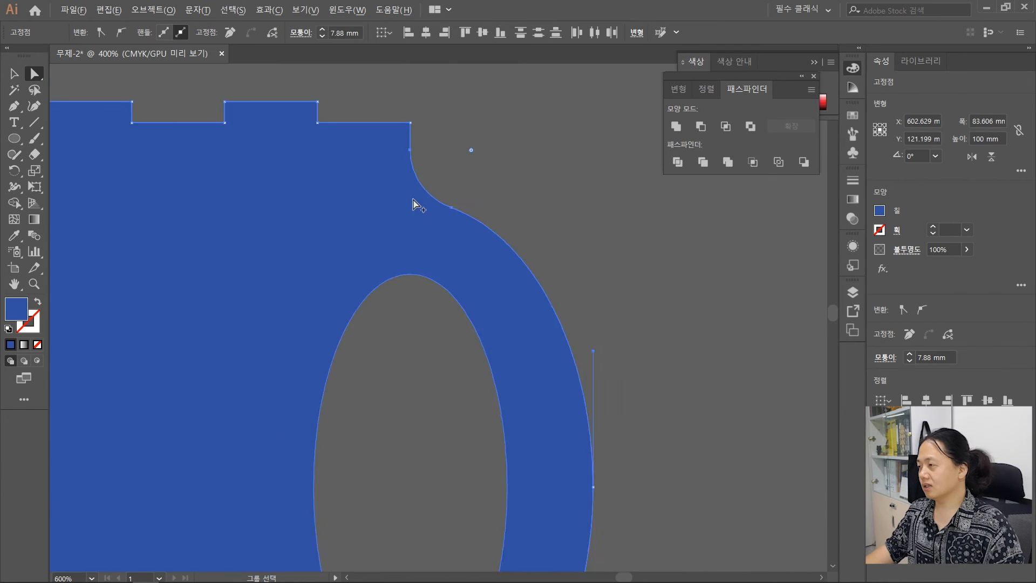
drag(455, 501, 436, 399)
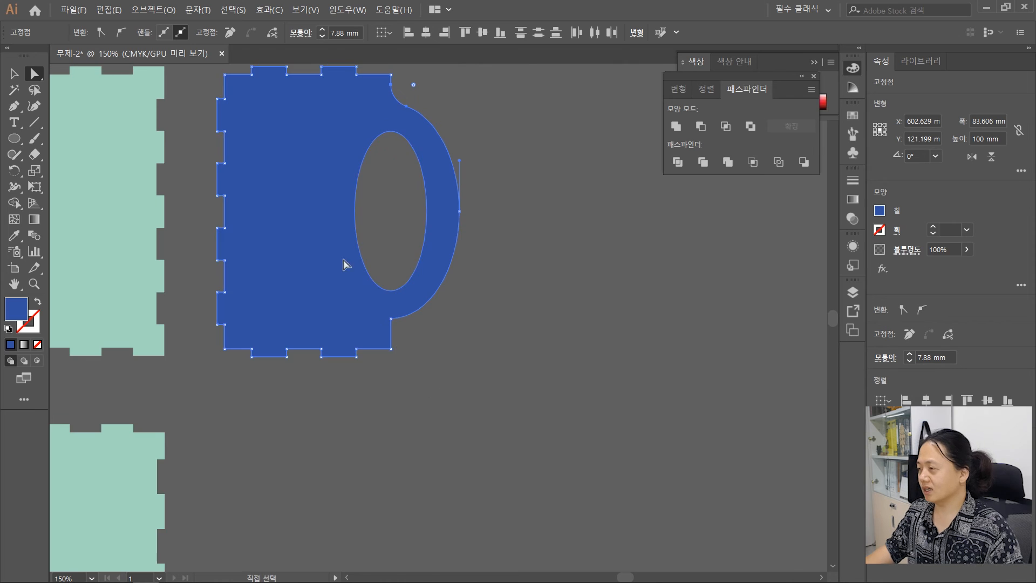
scroll(392, 318, up, 9)
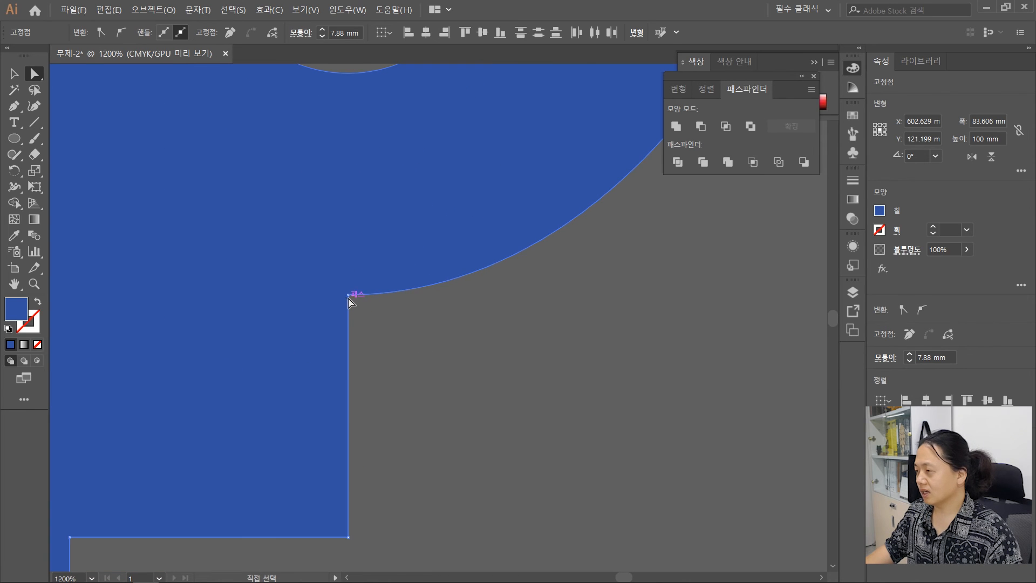
click(348, 295)
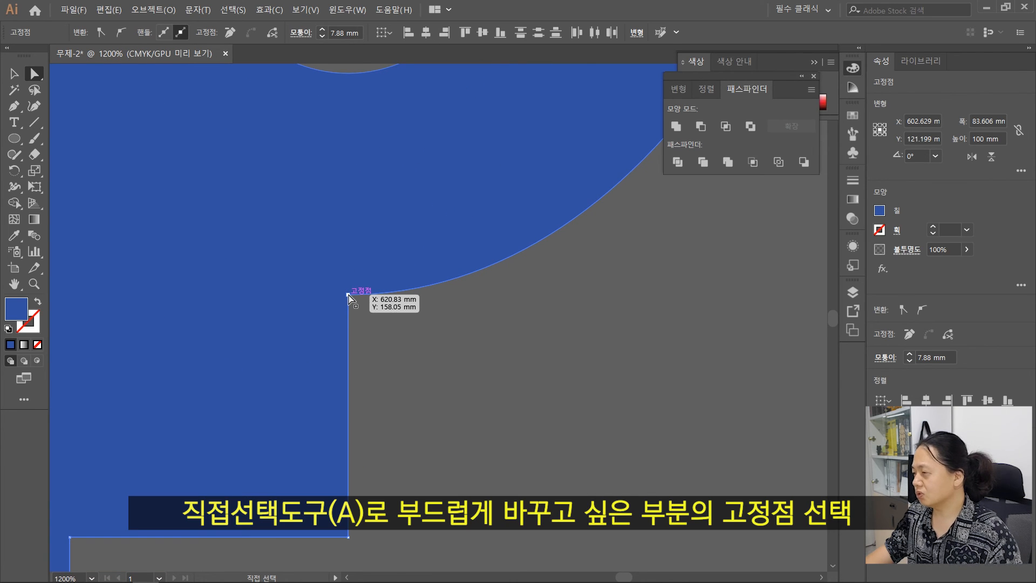
click(348, 295)
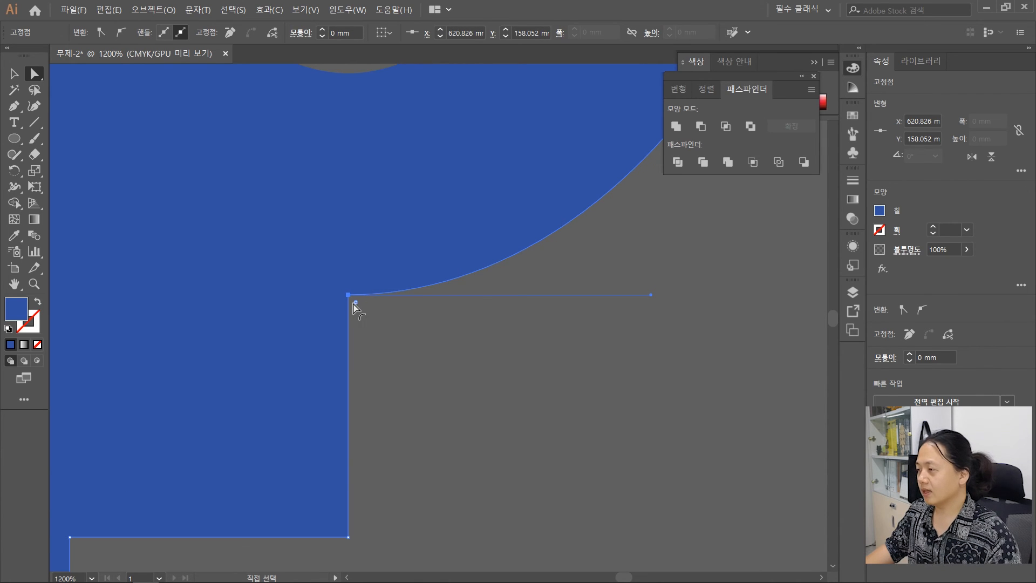
drag(355, 302, 467, 399)
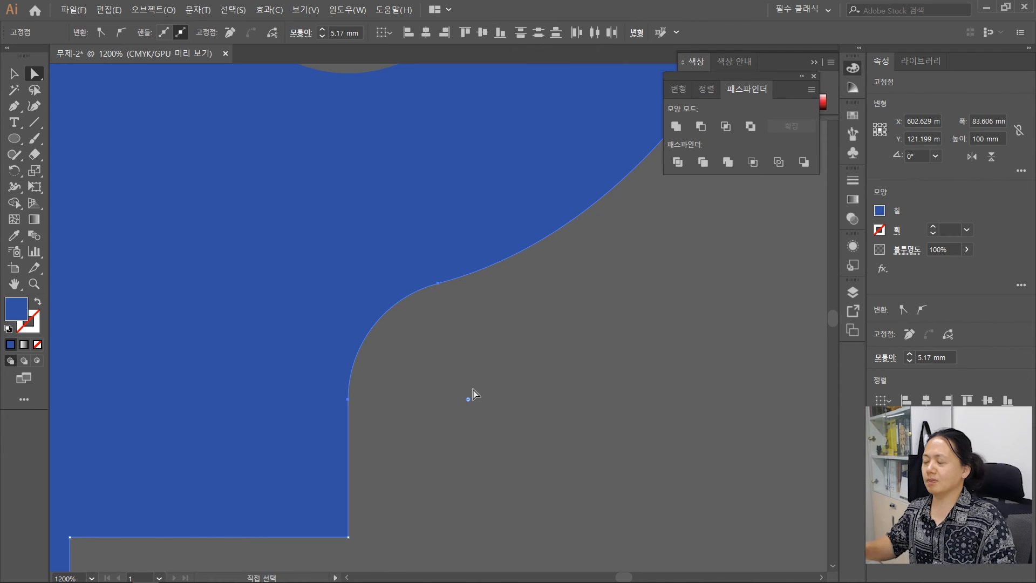
Step: Undo the separate roundings of the upper and lower handle corners
scroll(476, 390, down, 5)
drag(596, 269, 598, 367)
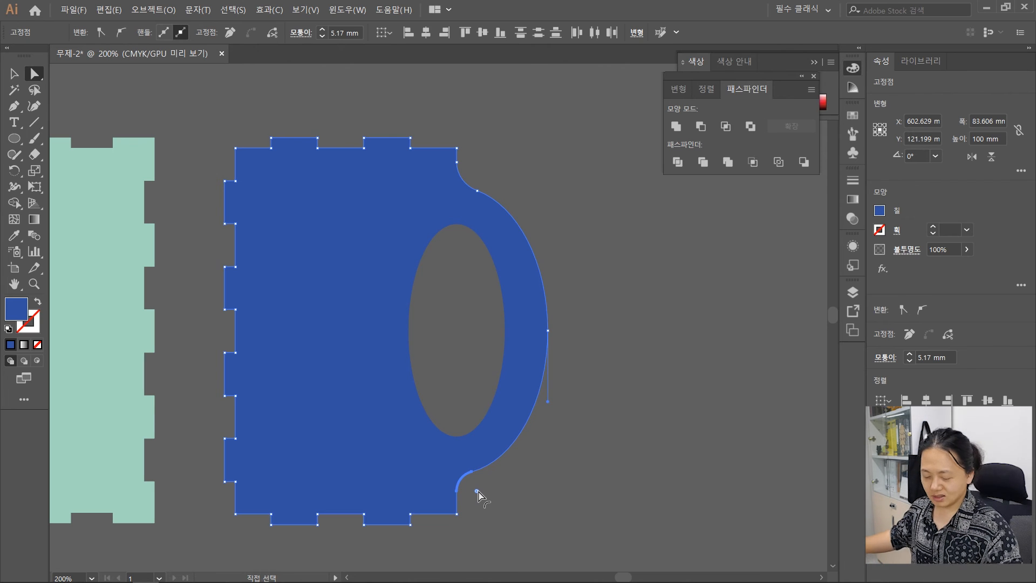
key(ctrl+z)
key(ctrl+z)
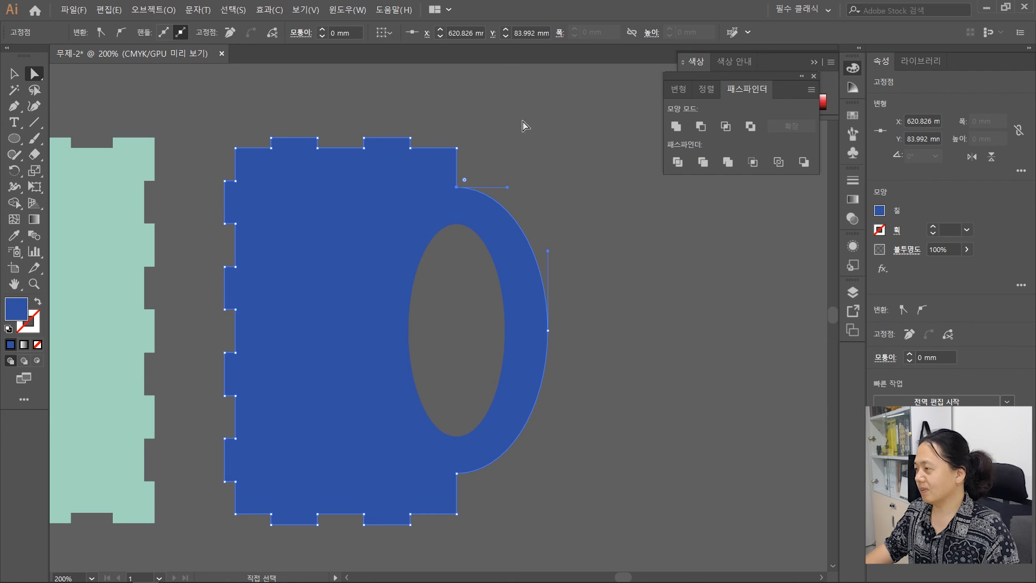
Step: Select both anchor points where the handle meets the right panel and round them together to a radius of about 9.68 mm
drag(585, 309, 538, 301)
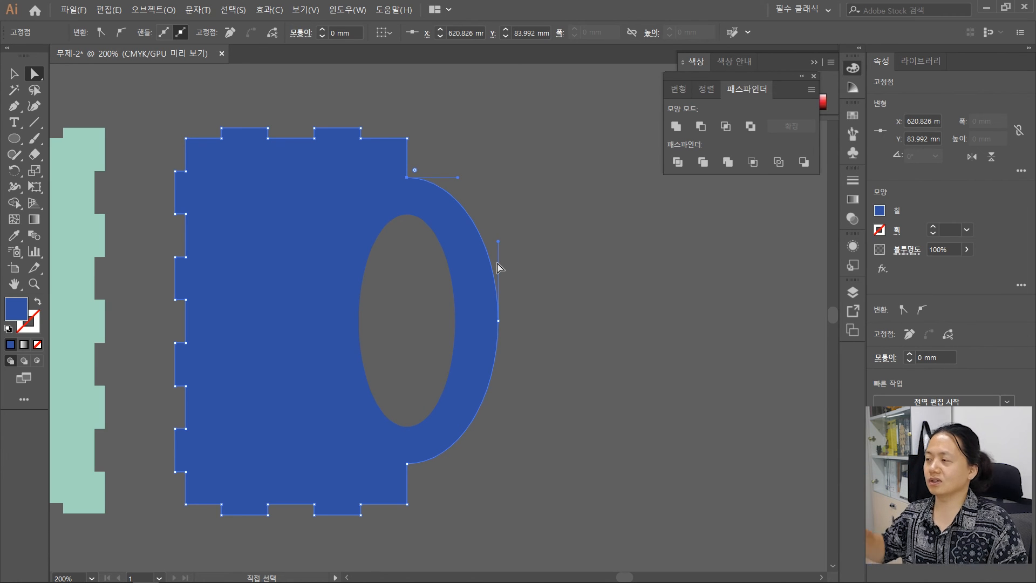
click(502, 142)
click(314, 218)
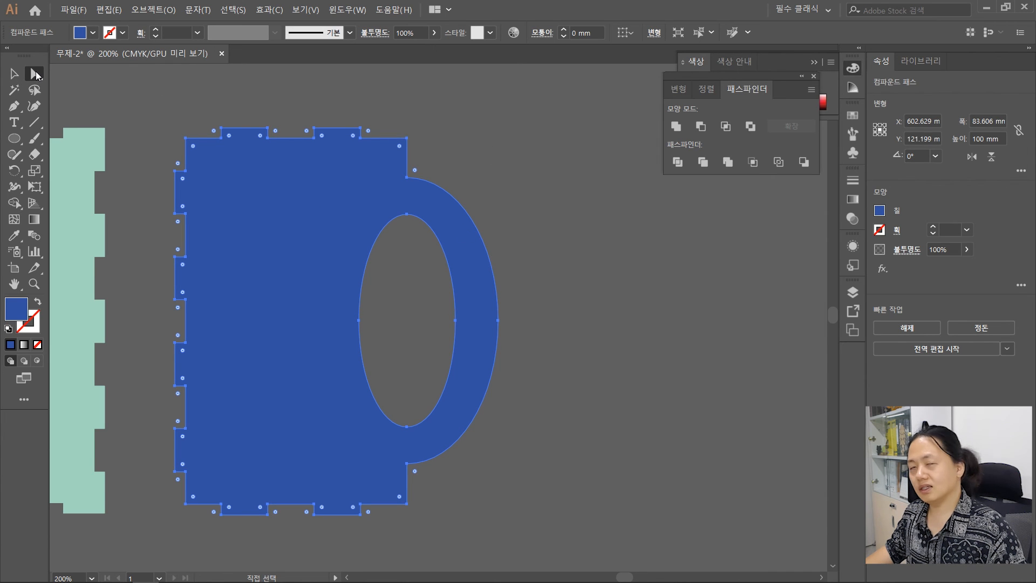
click(35, 74)
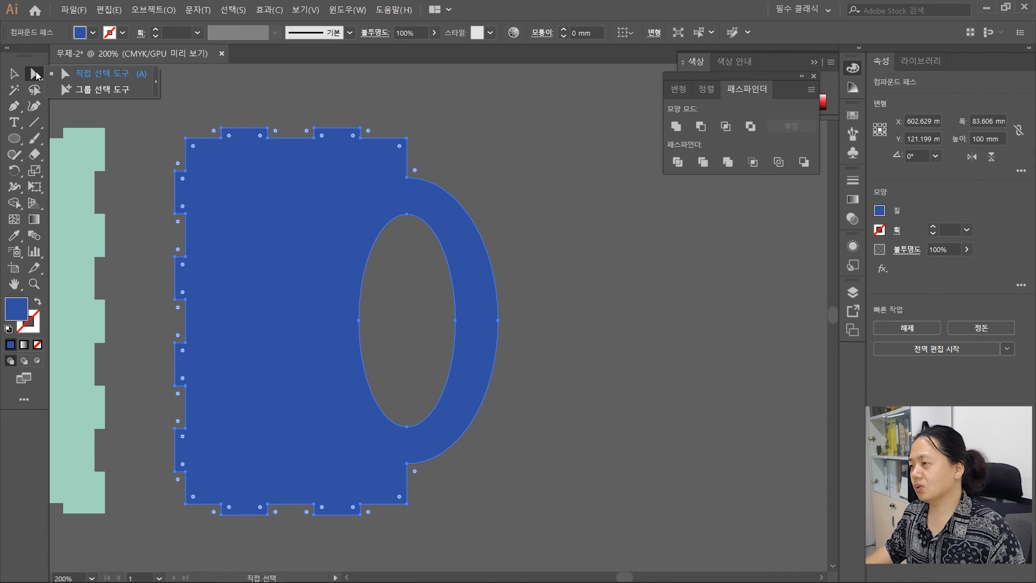
click(408, 179)
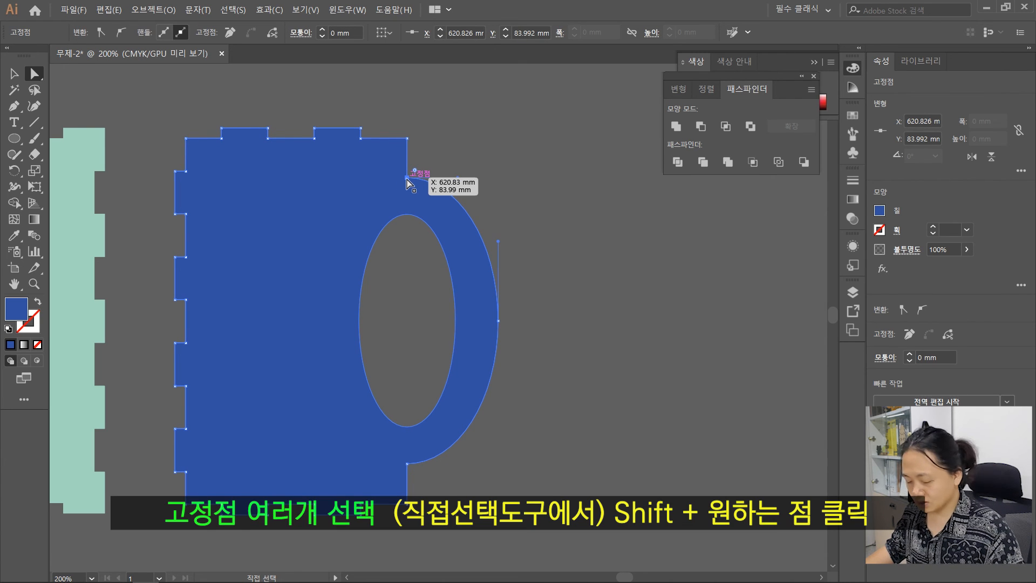
shift+click(408, 464)
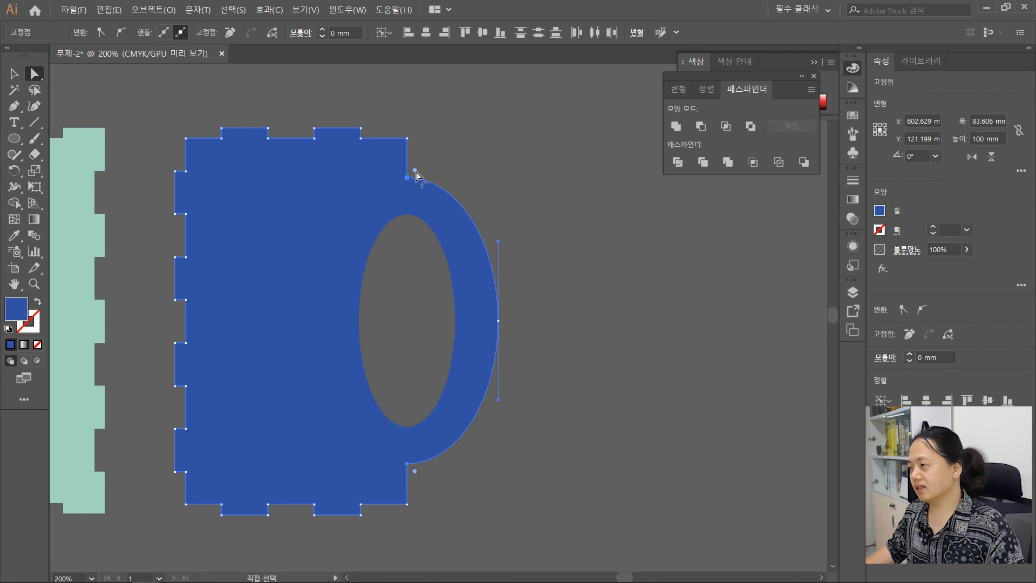
drag(415, 172, 450, 160)
key(v)
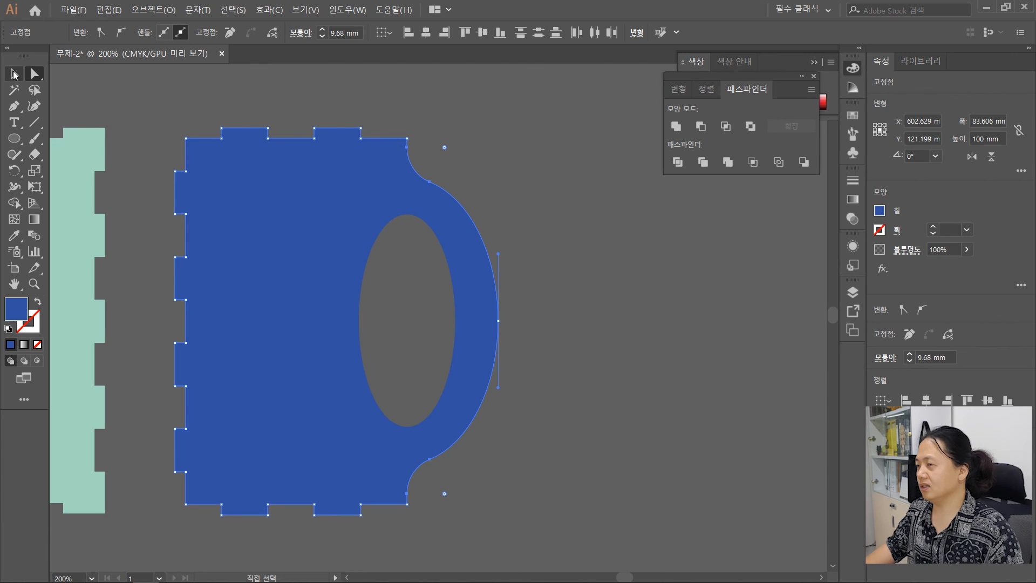
Step: Deselect the rounded right panel and delete the left side panel whose handle corners are not rounded
click(418, 168)
scroll(417, 167, up, 2)
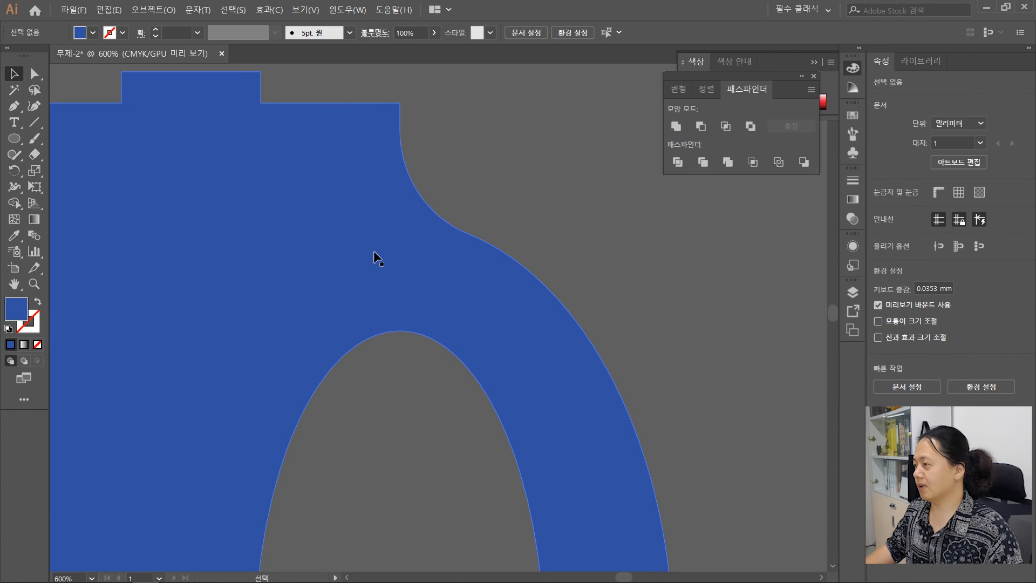
scroll(436, 234, down, 4)
drag(398, 270, 529, 275)
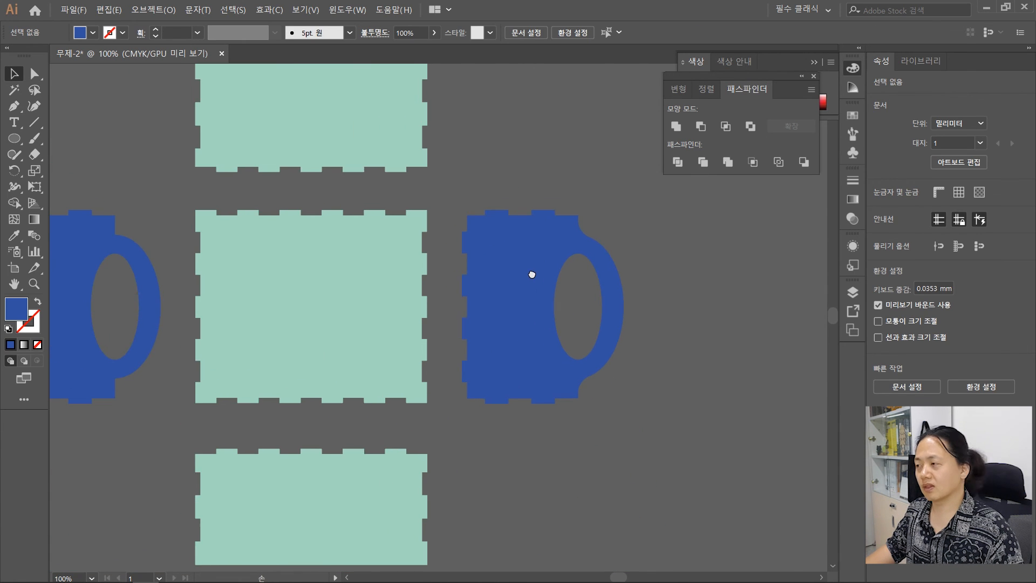
scroll(522, 275, down, 1)
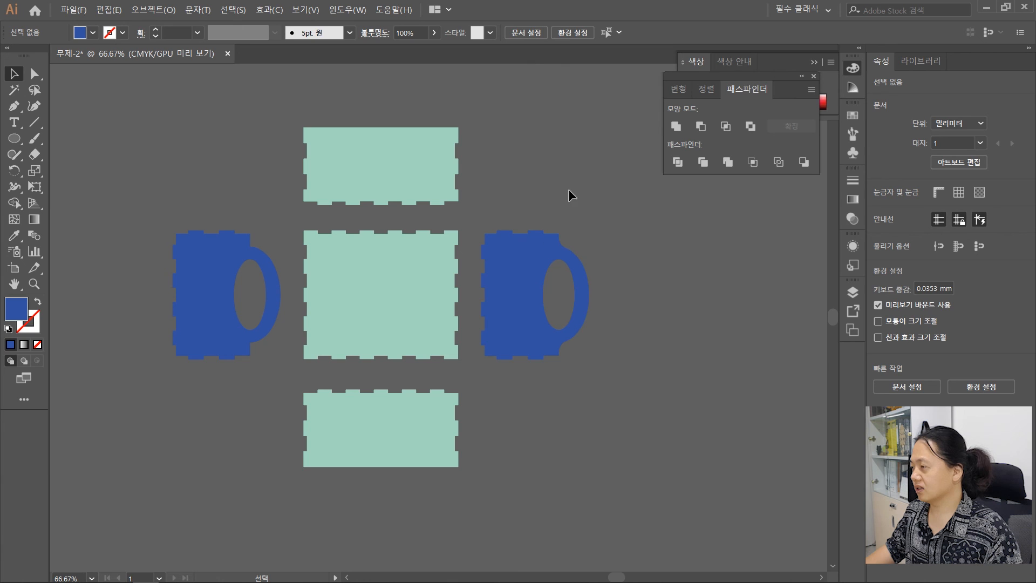
click(192, 270)
key(Delete)
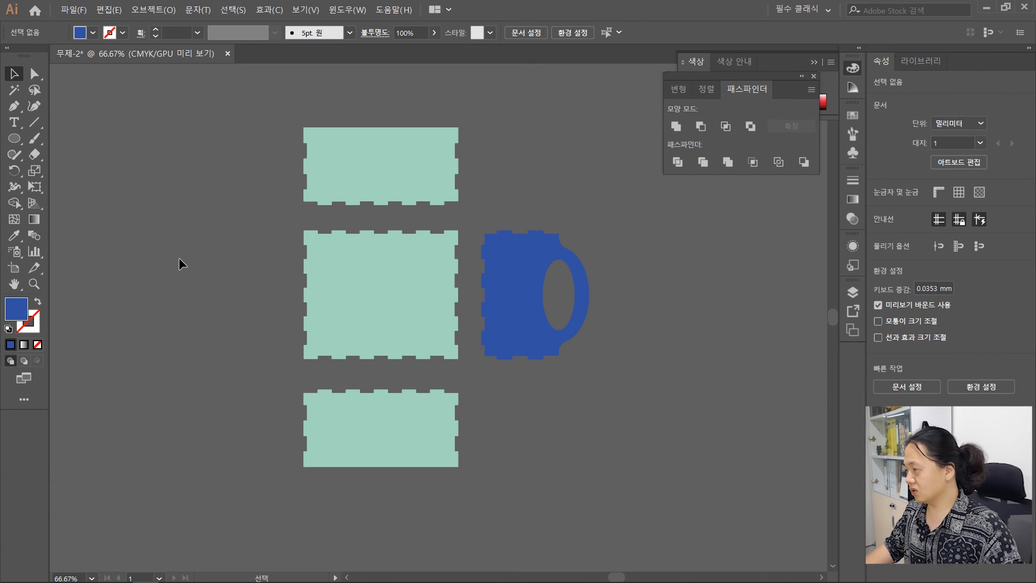
Step: Copy the right handle panel to the left of the center panel and mirror it so its handle faces outward
drag(529, 277, 233, 278)
drag(298, 241, 204, 352)
click(533, 166)
Step: Move the right, upper and lower panels closer to the center panel to even out the gaps
drag(523, 299, 508, 299)
click(616, 254)
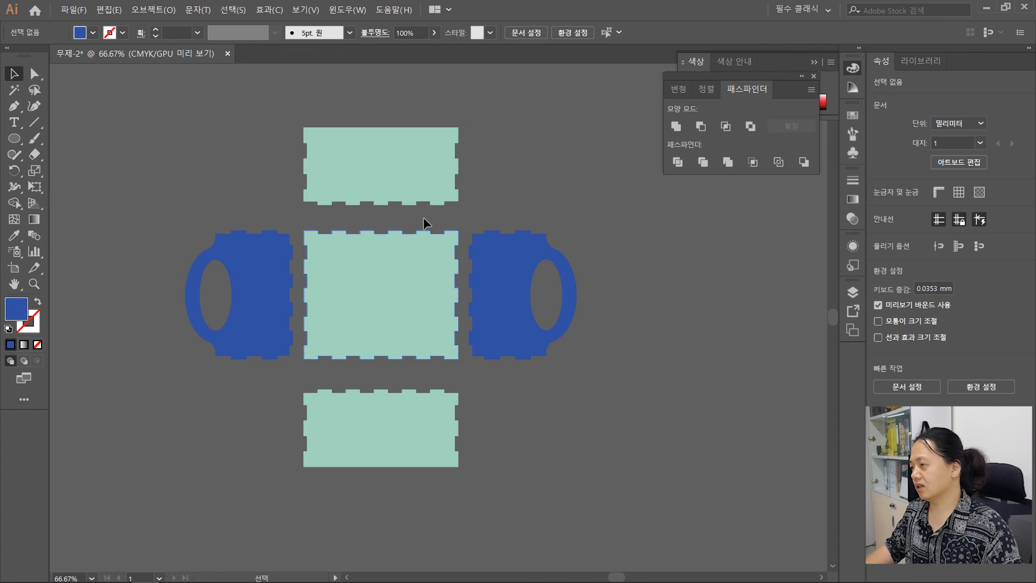
drag(393, 156, 394, 170)
drag(403, 409, 402, 399)
click(638, 342)
Step: Center the view on the five panels and close the floating Pathfinder and Color panels
scroll(475, 267, up, 1)
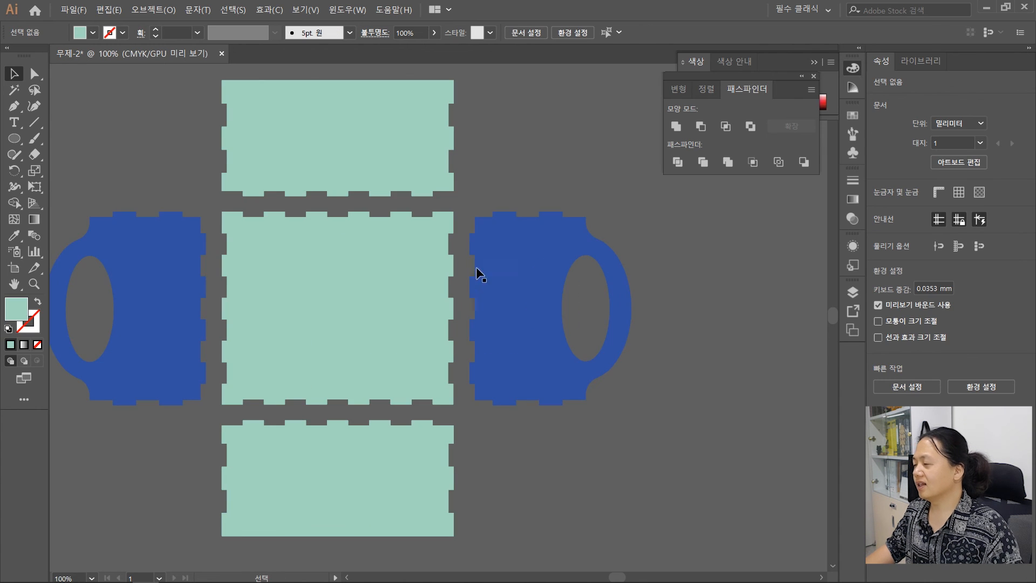
drag(502, 260, 573, 263)
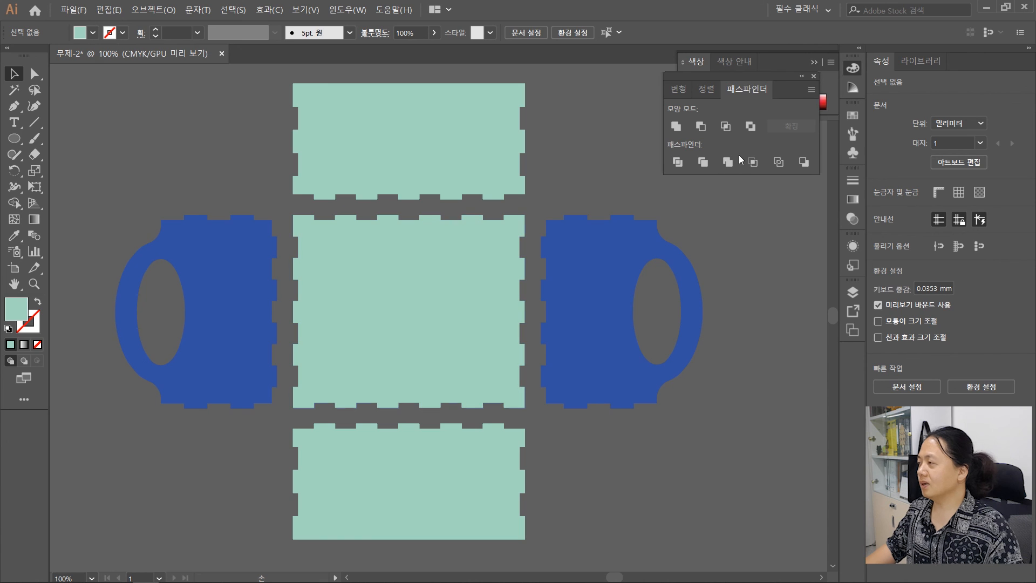
click(813, 77)
click(811, 62)
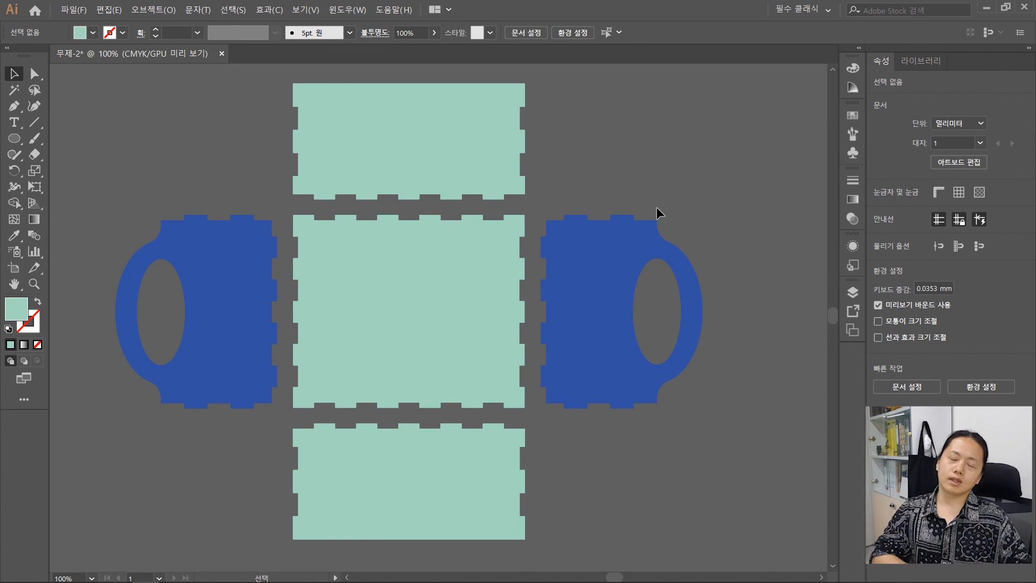
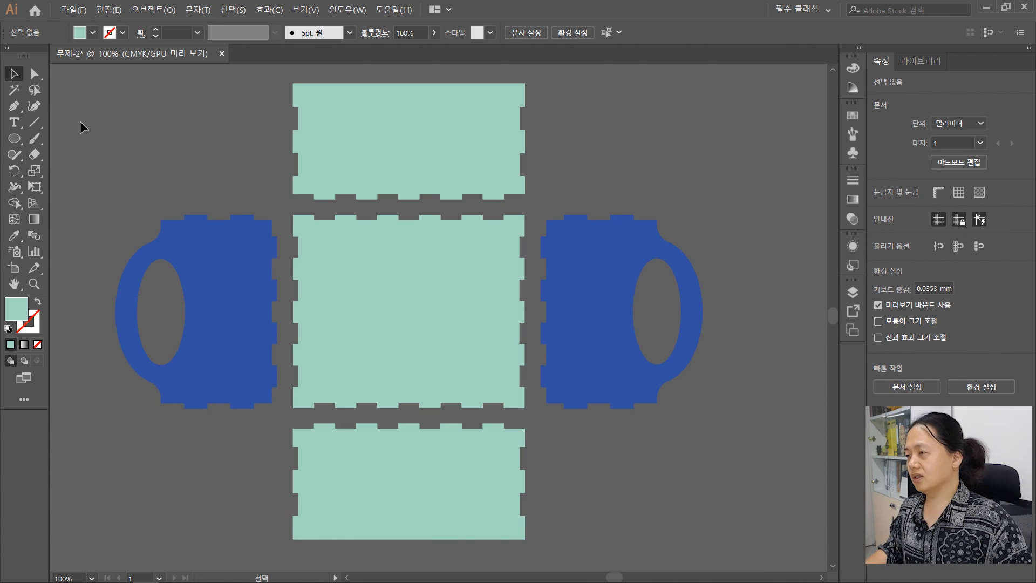
Step: Add the point text "GOGRY" in the empty area above the left handle panel with the Type tool
click(19, 128)
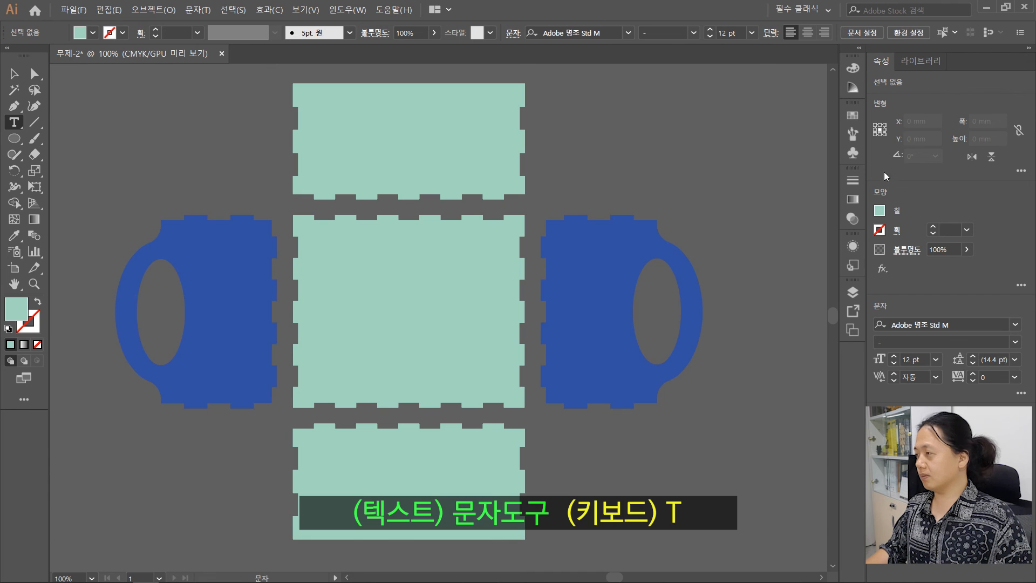
click(104, 138)
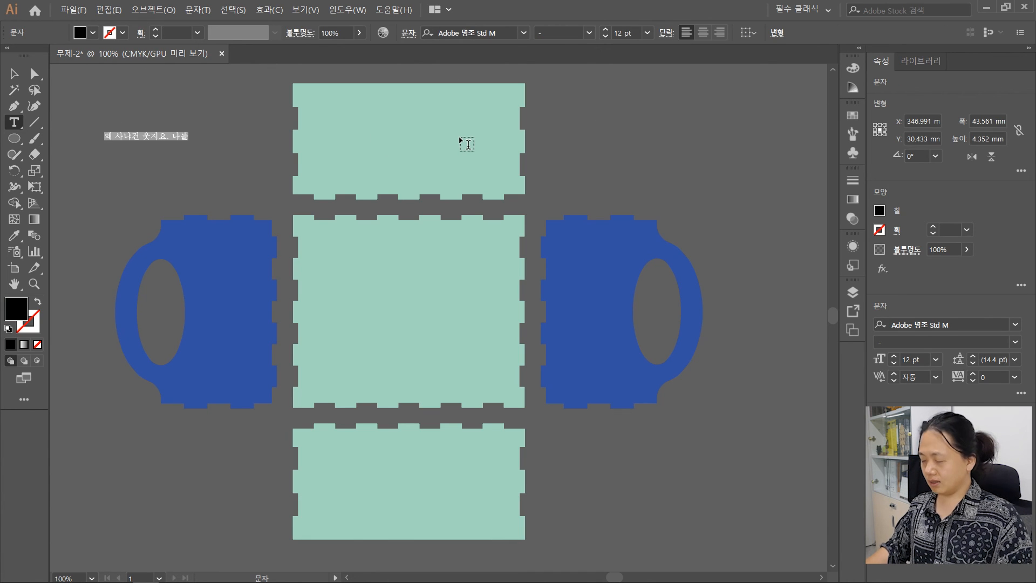
text(ㅎ)
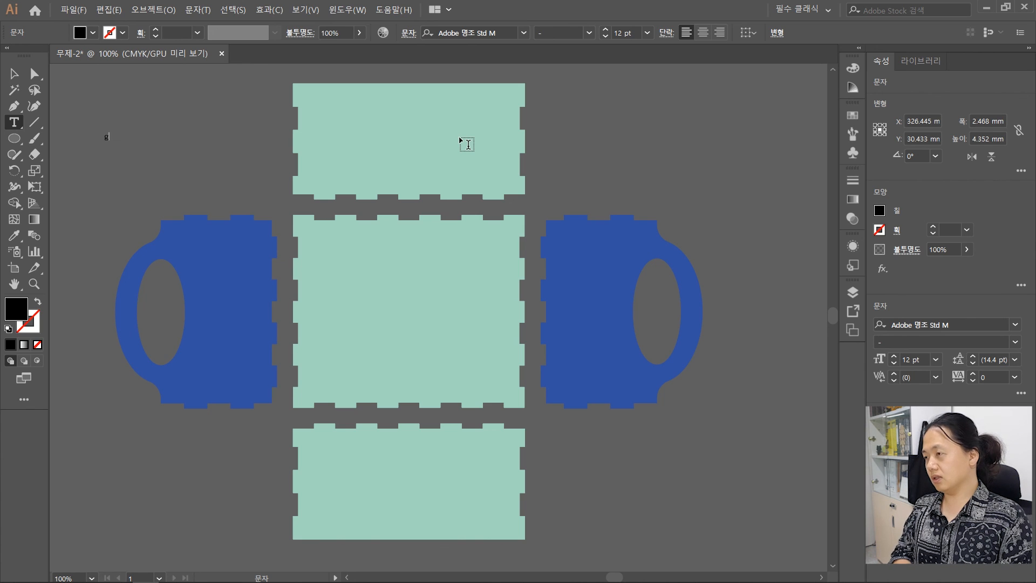
key(BackSpace)
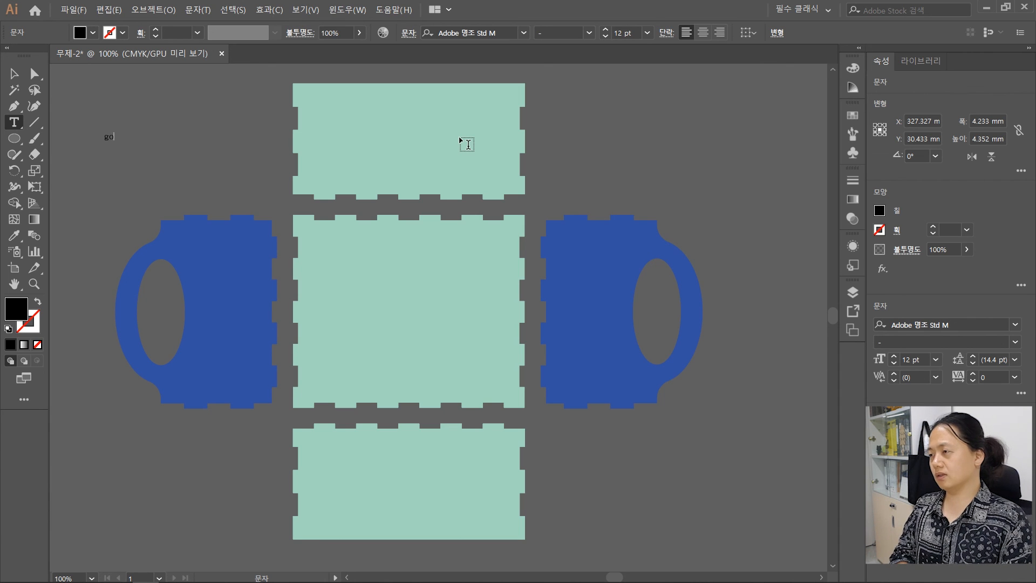
text(GOGRY)
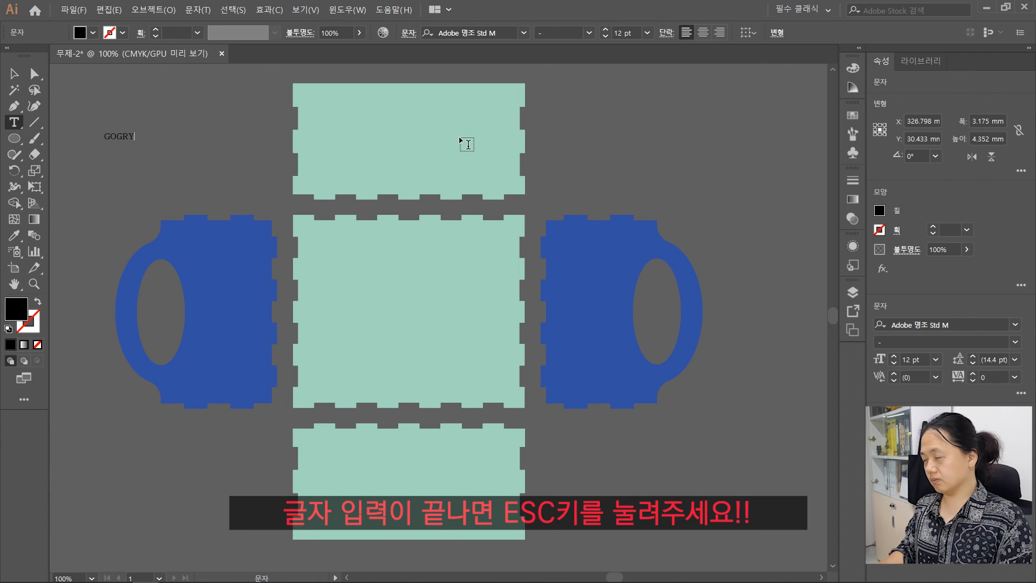
key(Escape)
Step: Move the GOGRY text beside the lower-left corner of the upper panel and set its font to Tmon몬소리 Black
scroll(147, 118, up, 4)
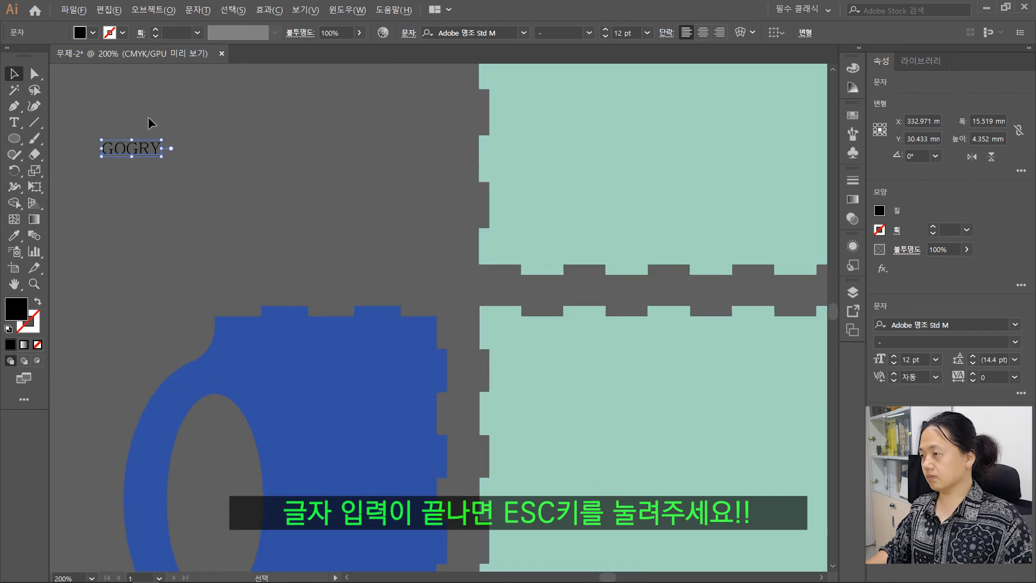
drag(425, 274, 468, 243)
drag(133, 158, 660, 277)
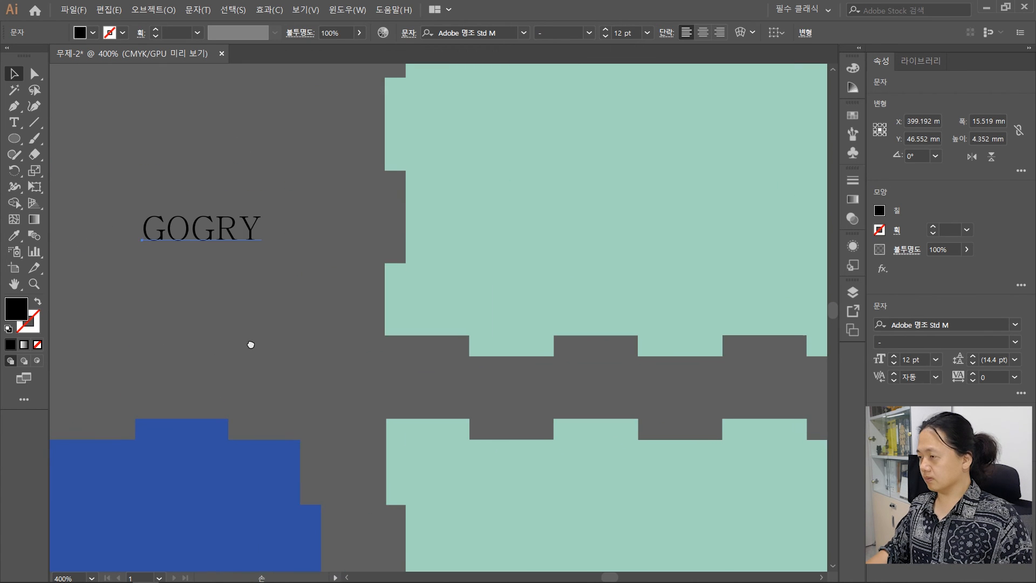
drag(209, 229, 262, 299)
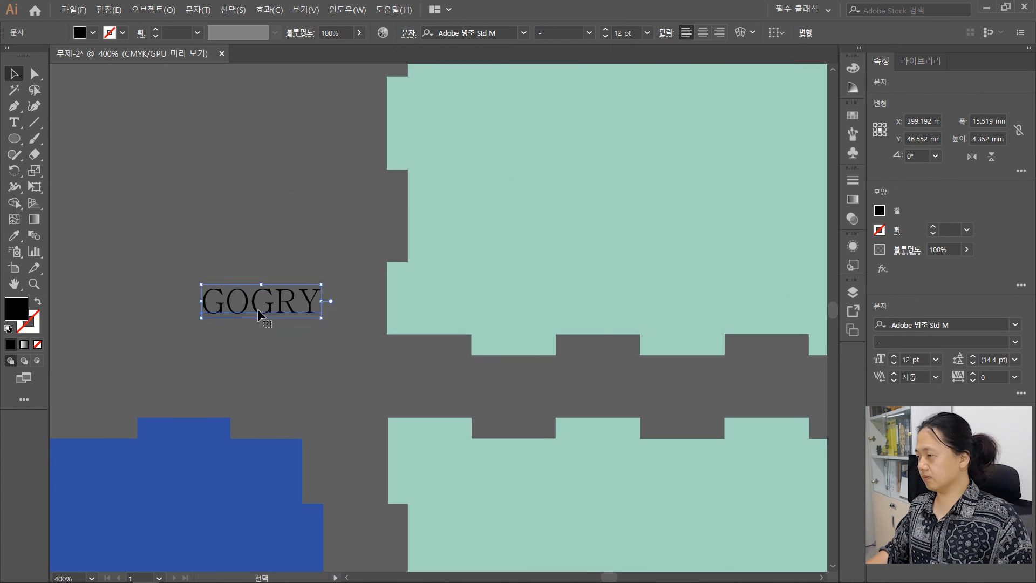
drag(357, 419, 301, 330)
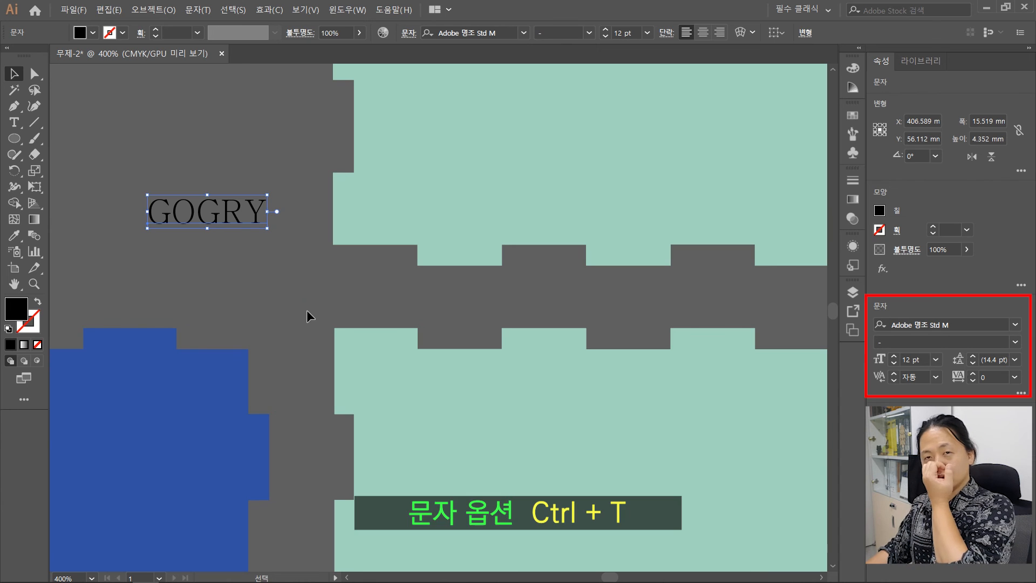
click(1017, 325)
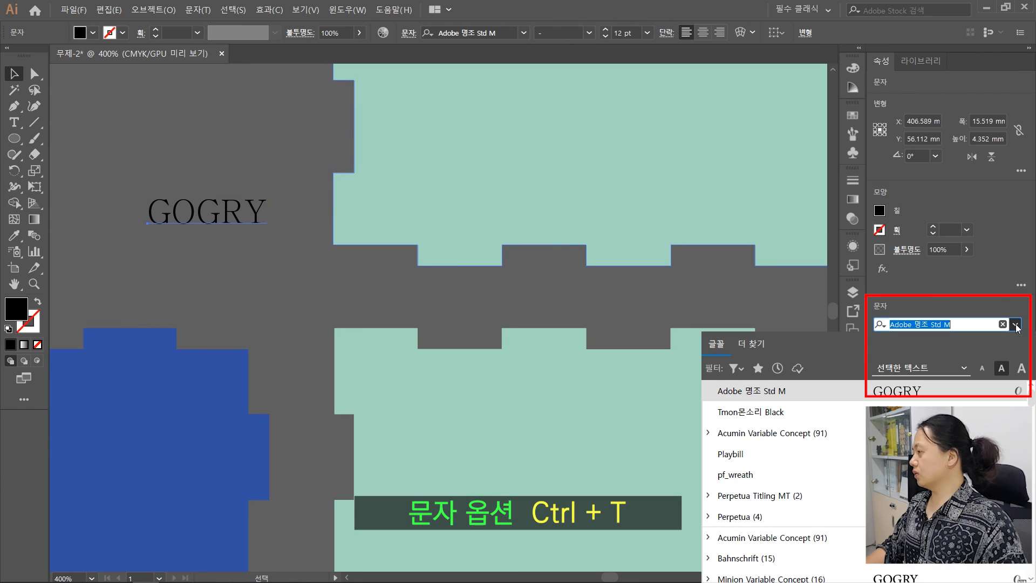
click(906, 411)
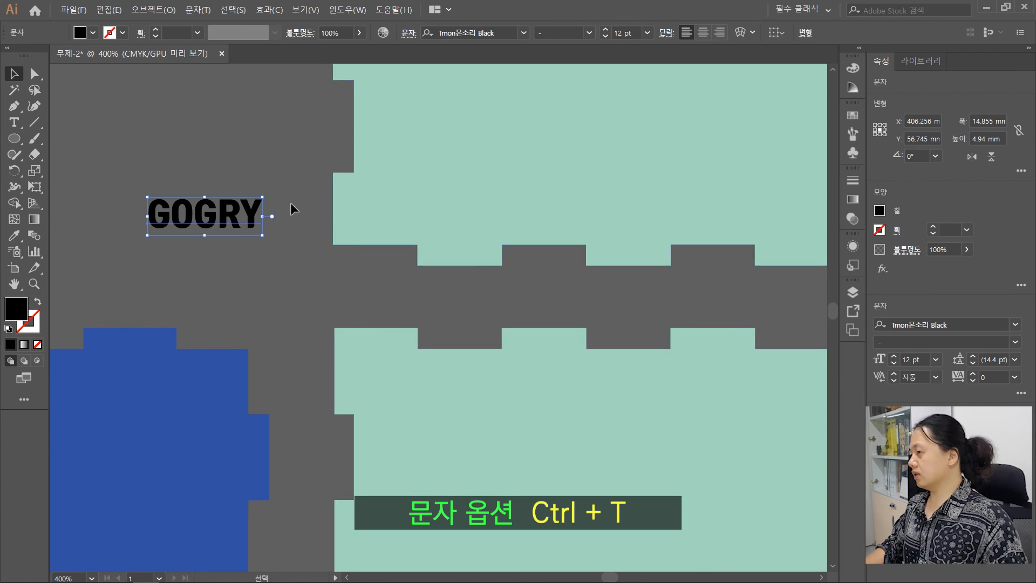
Step: Move the GOGRY text onto the upper panel, near its lower-right corner
click(94, 101)
scroll(172, 180, down, 5)
drag(435, 220, 473, 352)
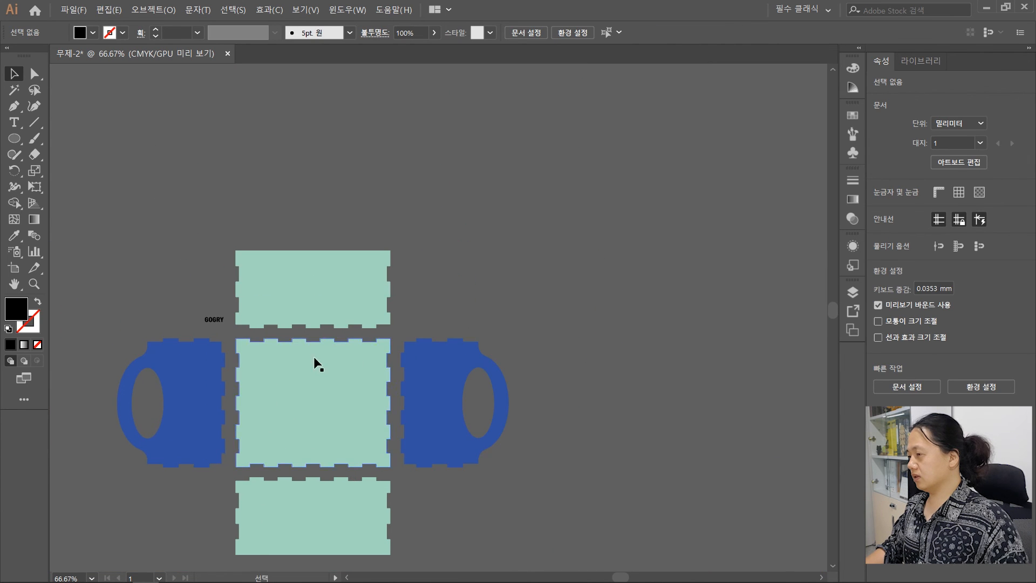
scroll(241, 331, up, 2)
drag(187, 306, 543, 303)
scroll(552, 293, up, 3)
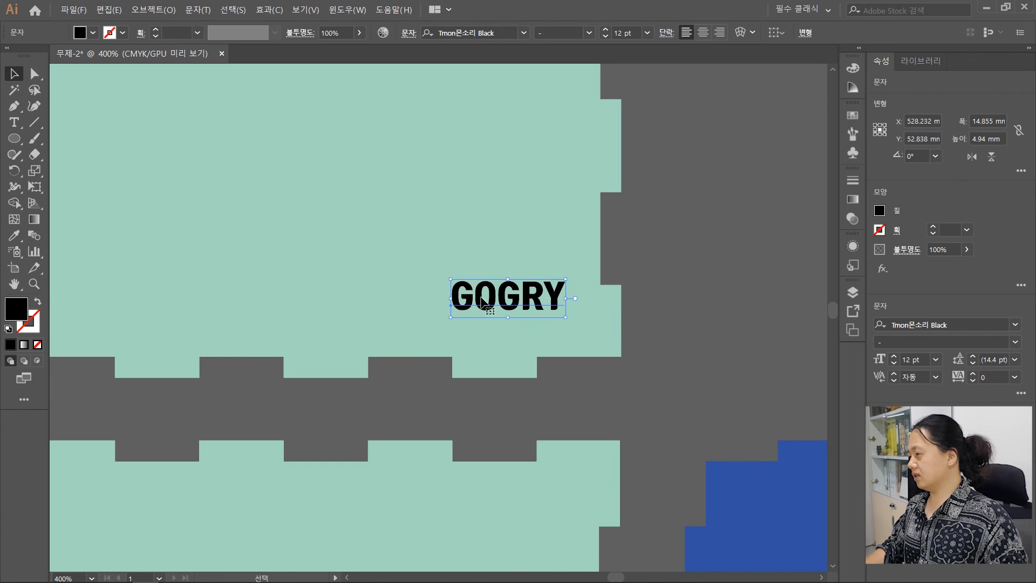
Step: Enlarge the GOGRY text proportionally to about 25 mm wide, keeping it in the upper panel's lower-right corner
drag(449, 279, 372, 242)
click(694, 267)
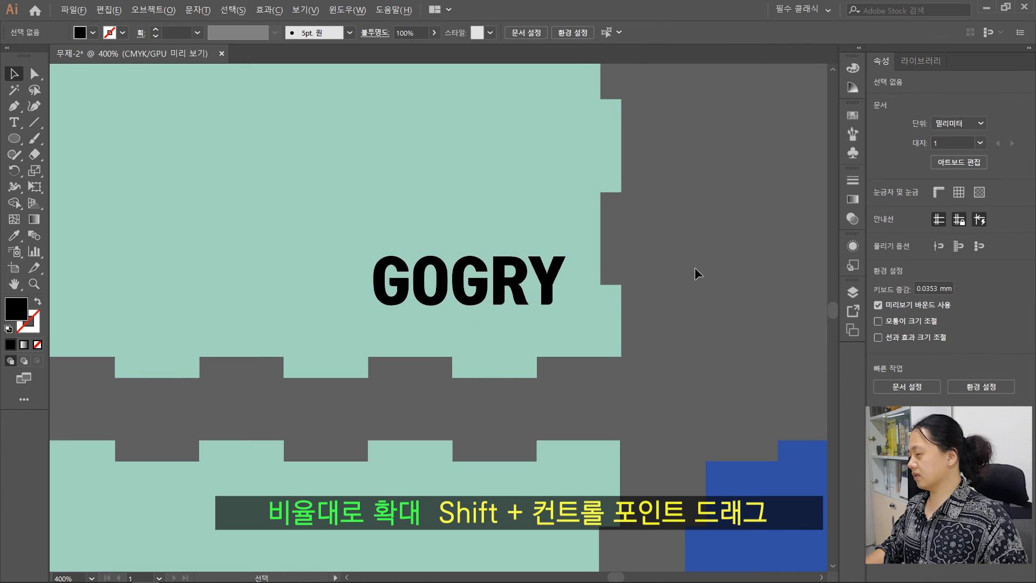
scroll(694, 268, down, 4)
drag(748, 296, 664, 189)
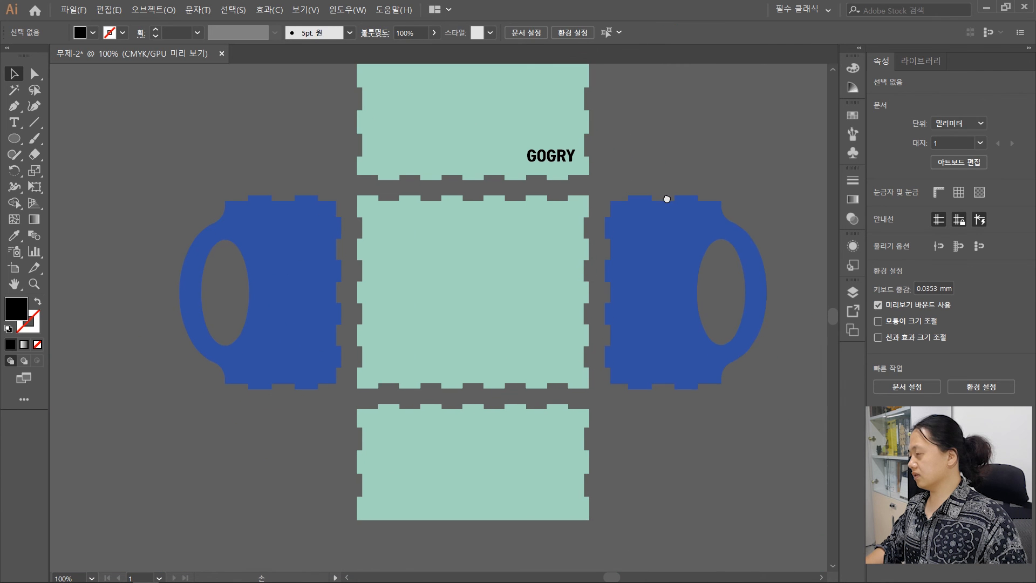
click(556, 158)
drag(672, 136, 626, 173)
click(701, 184)
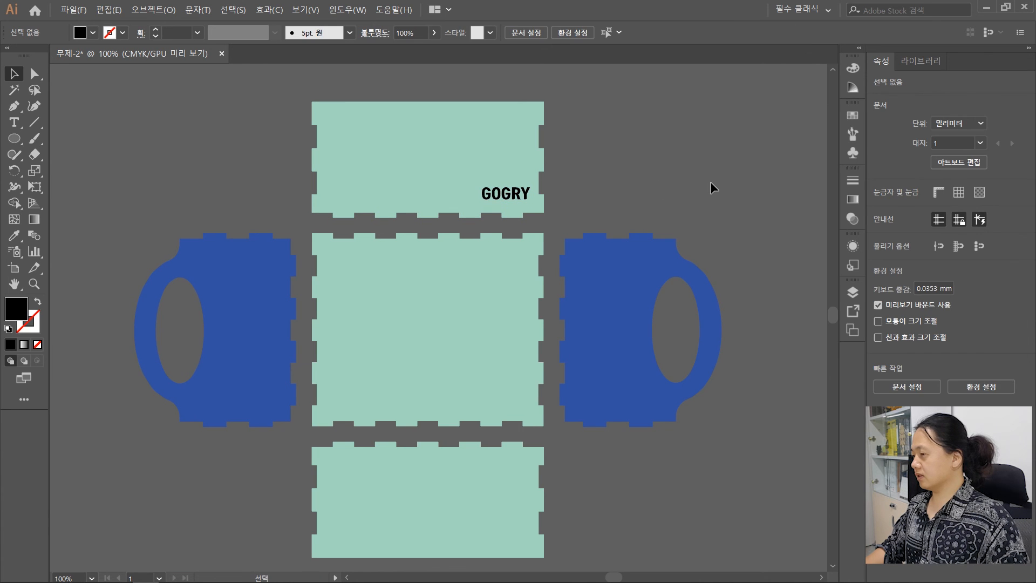
Step: Select the GOGRY text on the upper panel
scroll(711, 184, down, 1)
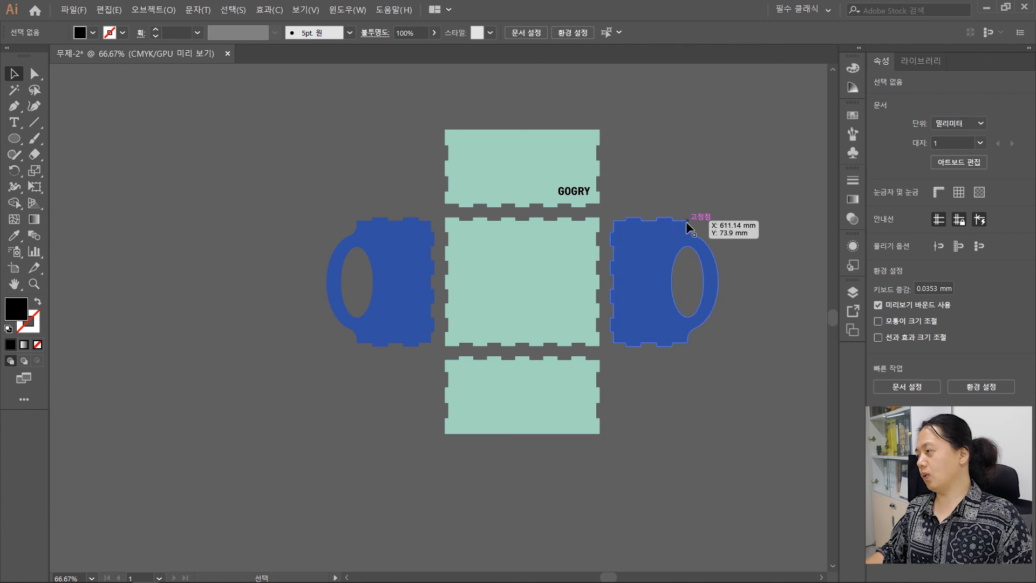
click(576, 190)
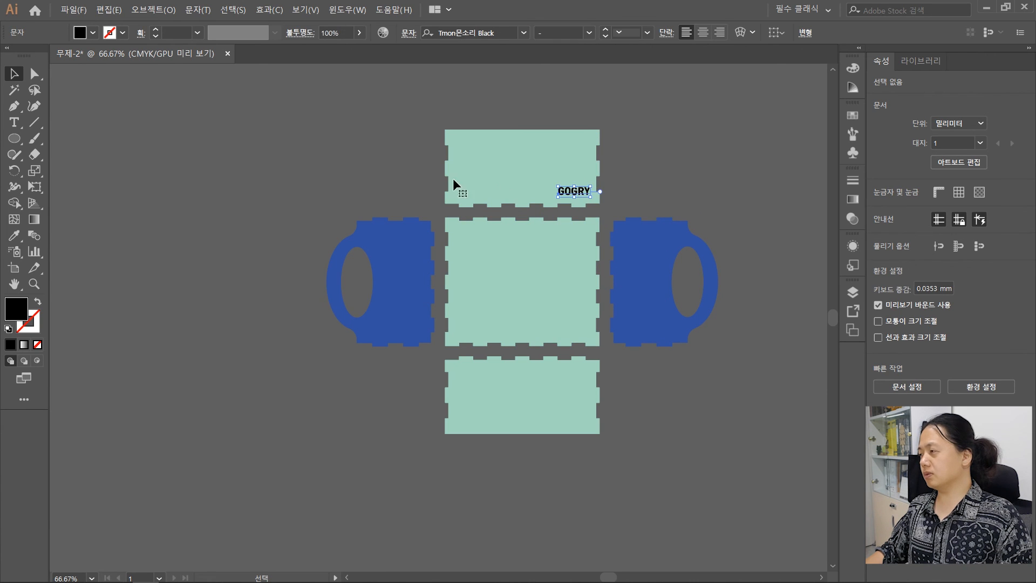
scroll(315, 162, up, 2)
drag(528, 182, 103, 210)
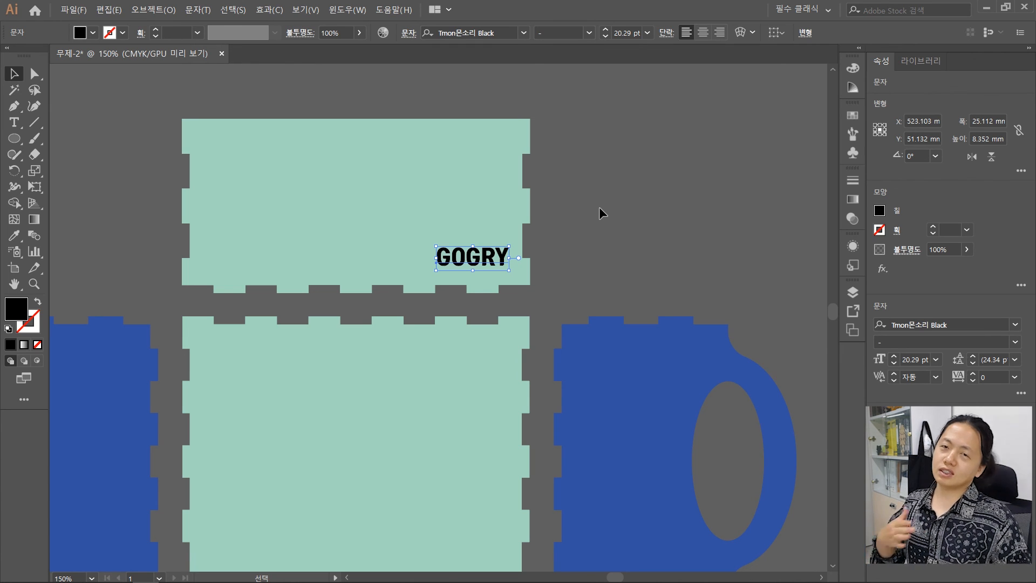
key(ctrl+shift+a)
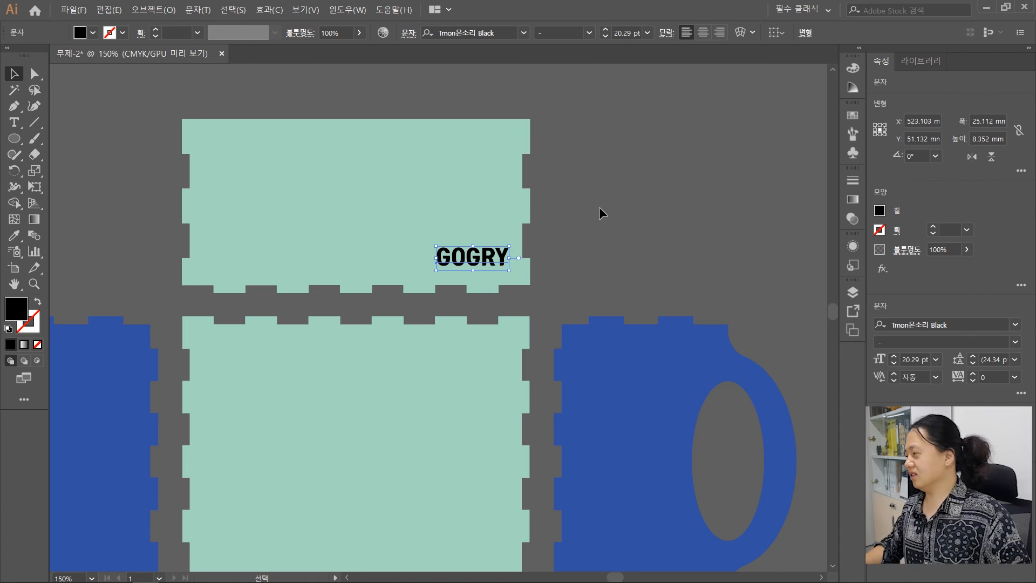